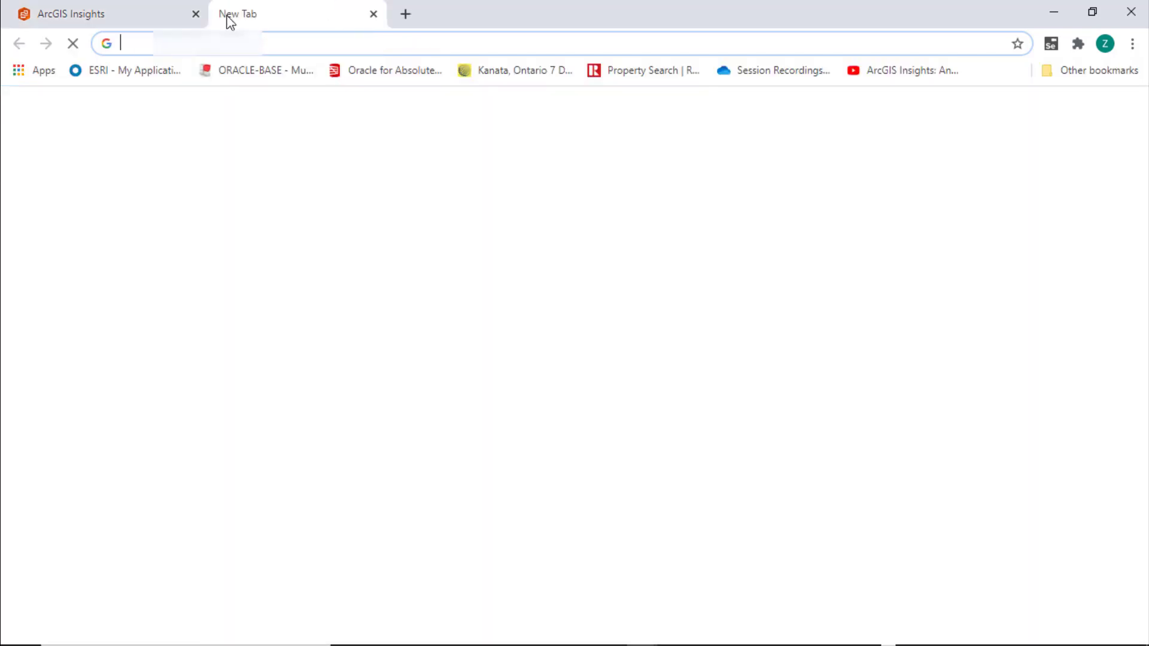
Open the Azure portal home at portal.azure.com and find the App registrations service
click(157, 43)
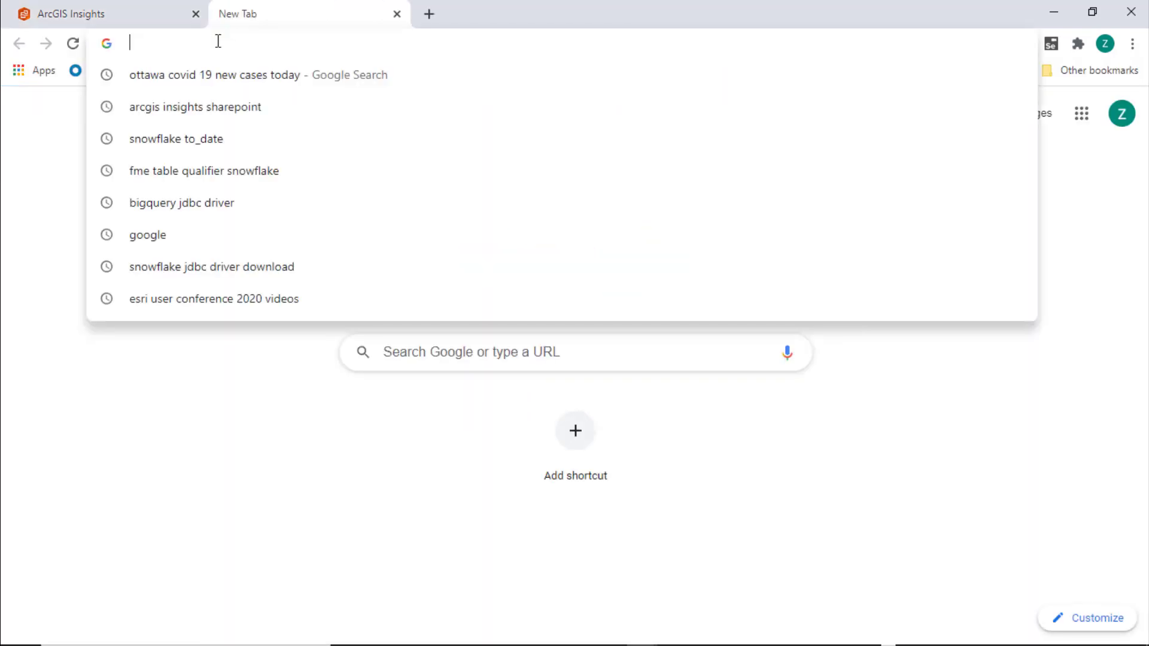
text(https://portal.azure.com/#home)
key(Return)
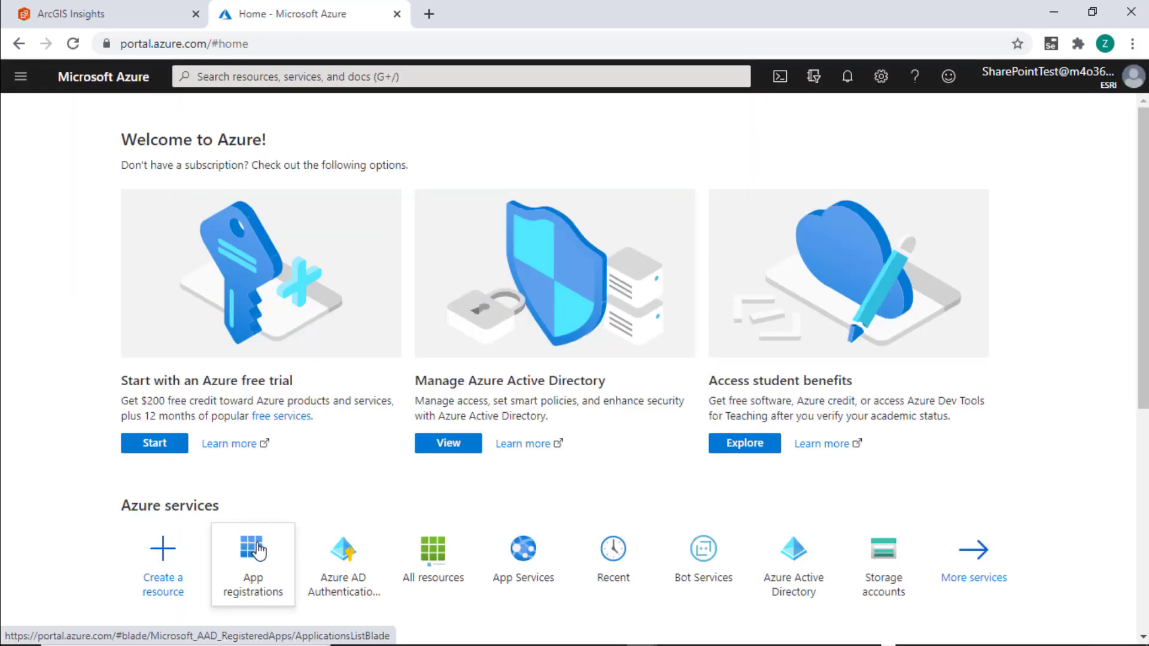
mouse_move(258, 549)
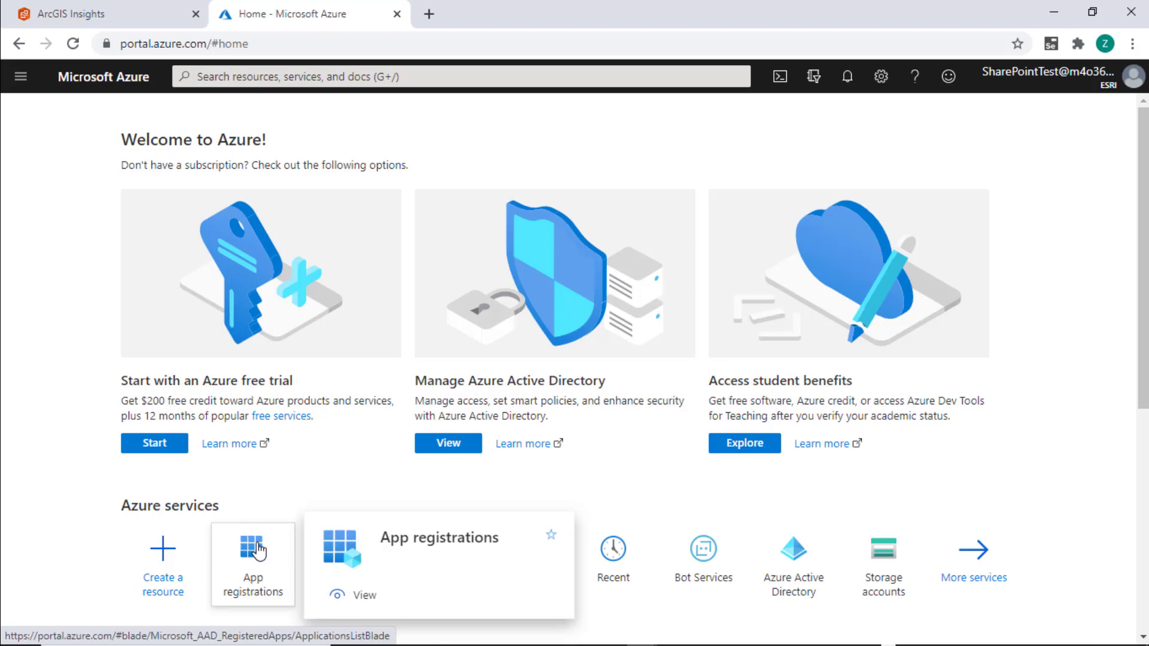
click(202, 75)
click(206, 235)
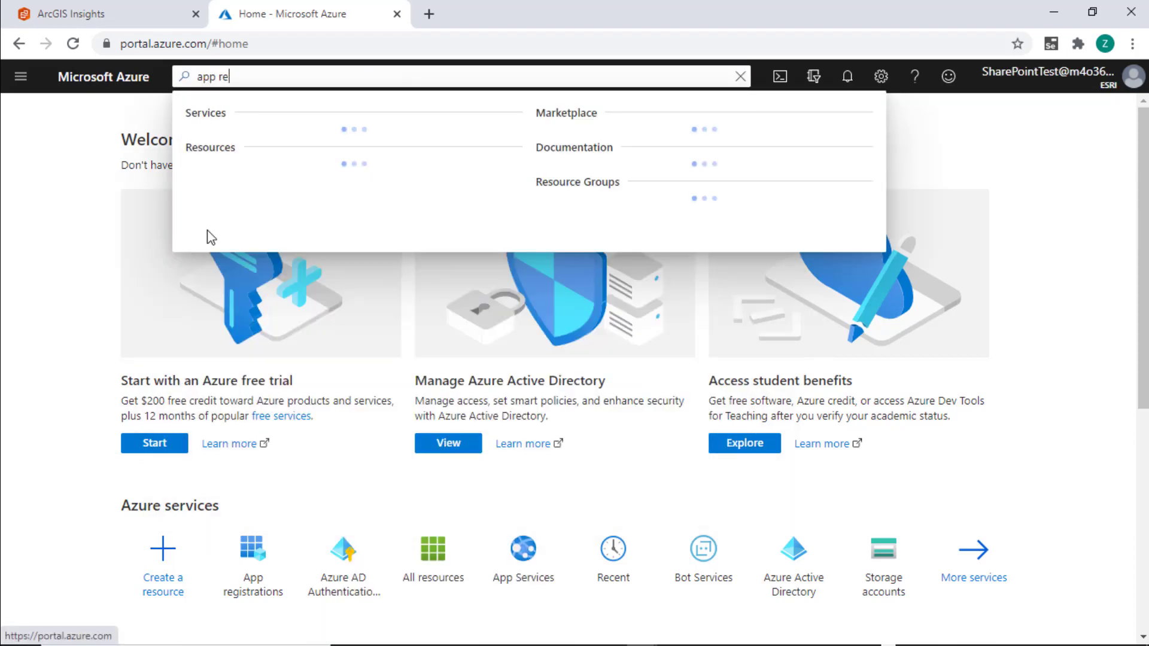
click(221, 144)
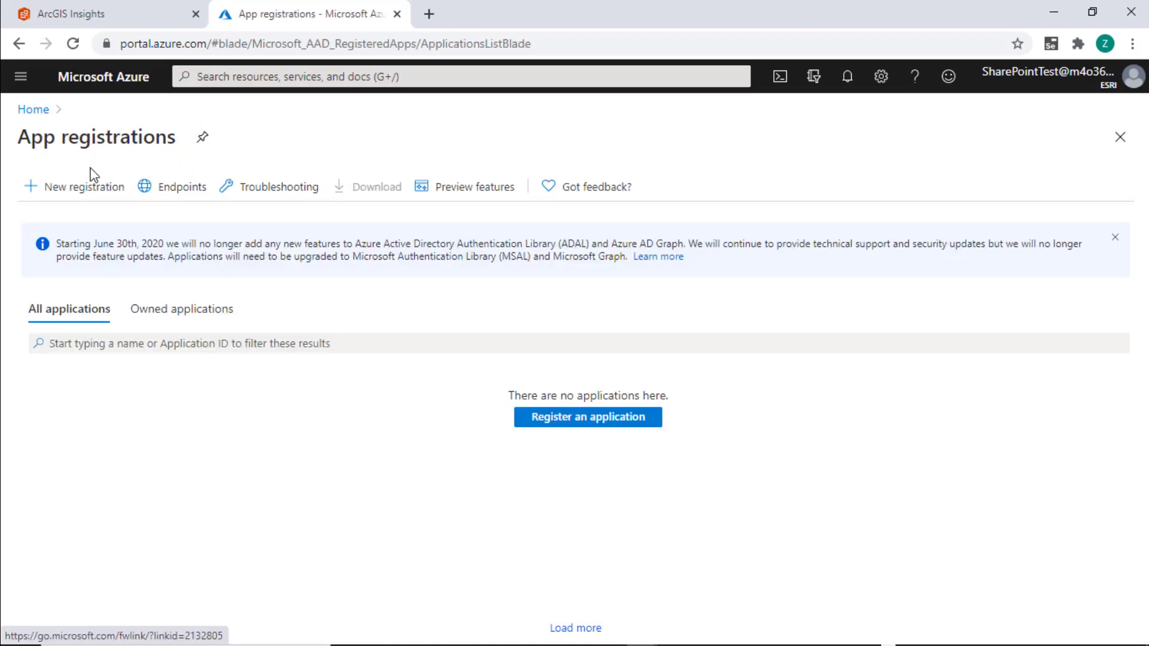
Register a new single-tenant application named "insights demo" and copy its application (client) ID
click(82, 187)
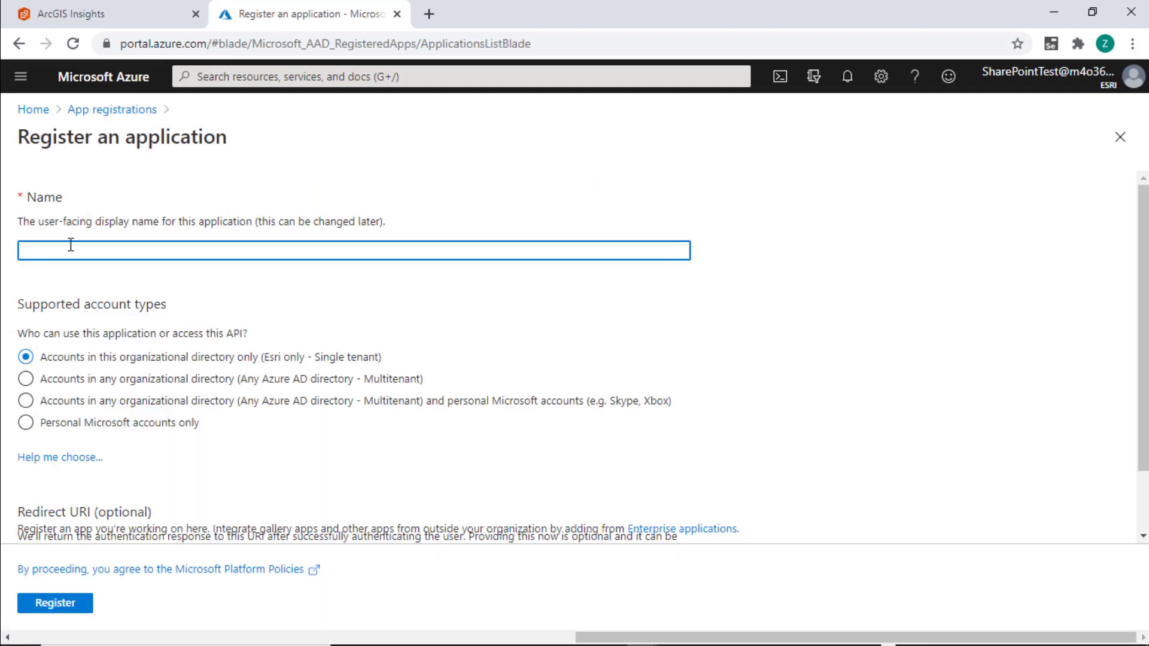
text(insights demo)
click(54, 600)
click(57, 604)
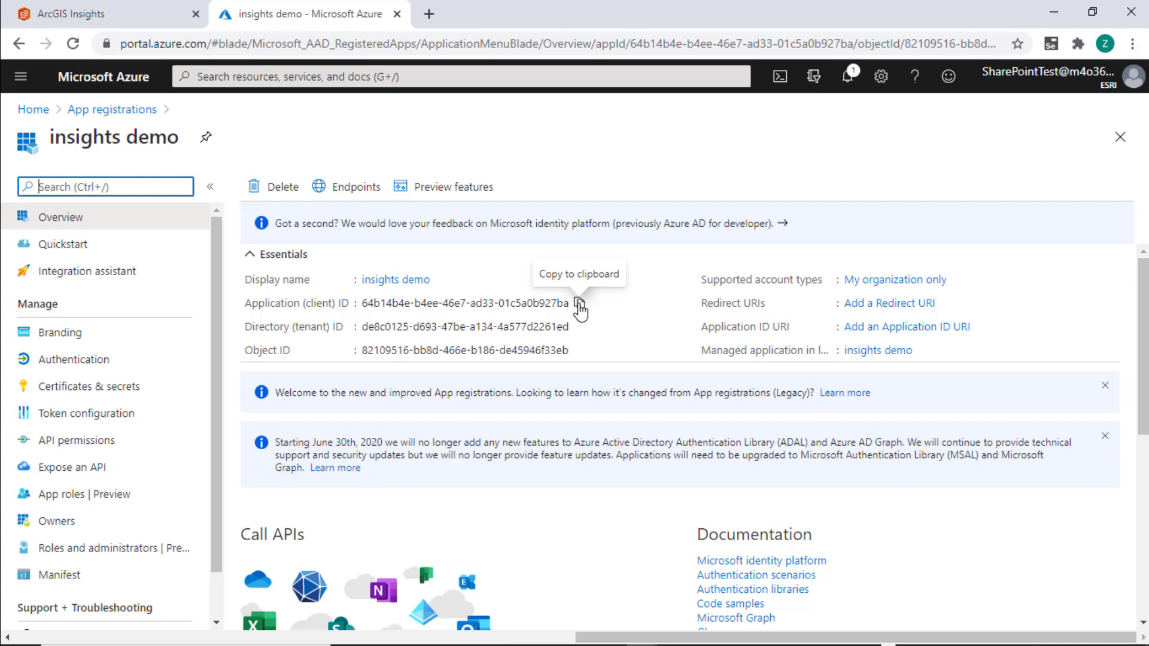
click(579, 305)
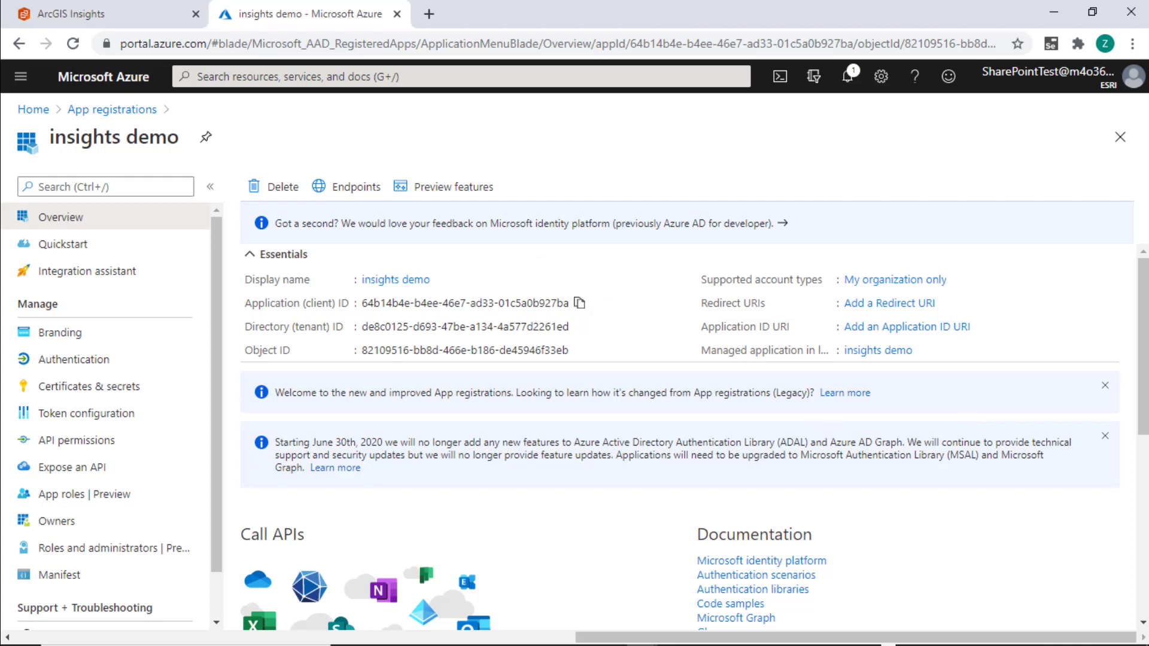
click(435, 645)
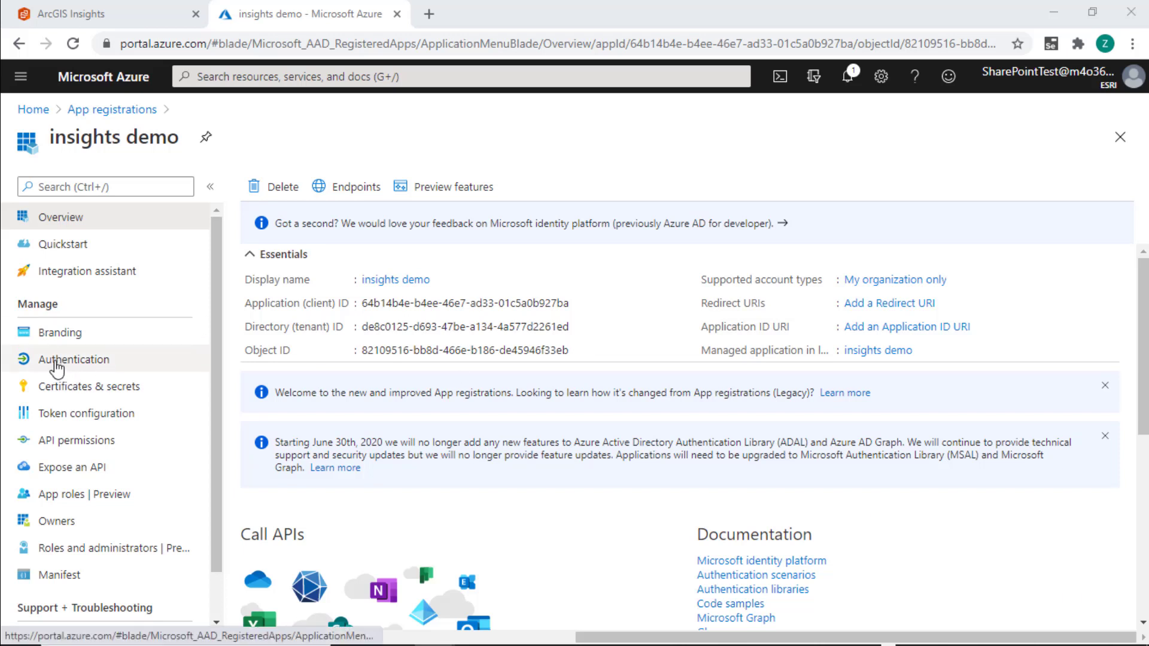
Add a Web platform under the app's authentication settings, with the Insights portal address ending in /portal/apps/insights/msal-callback.html as redirect URI
click(57, 362)
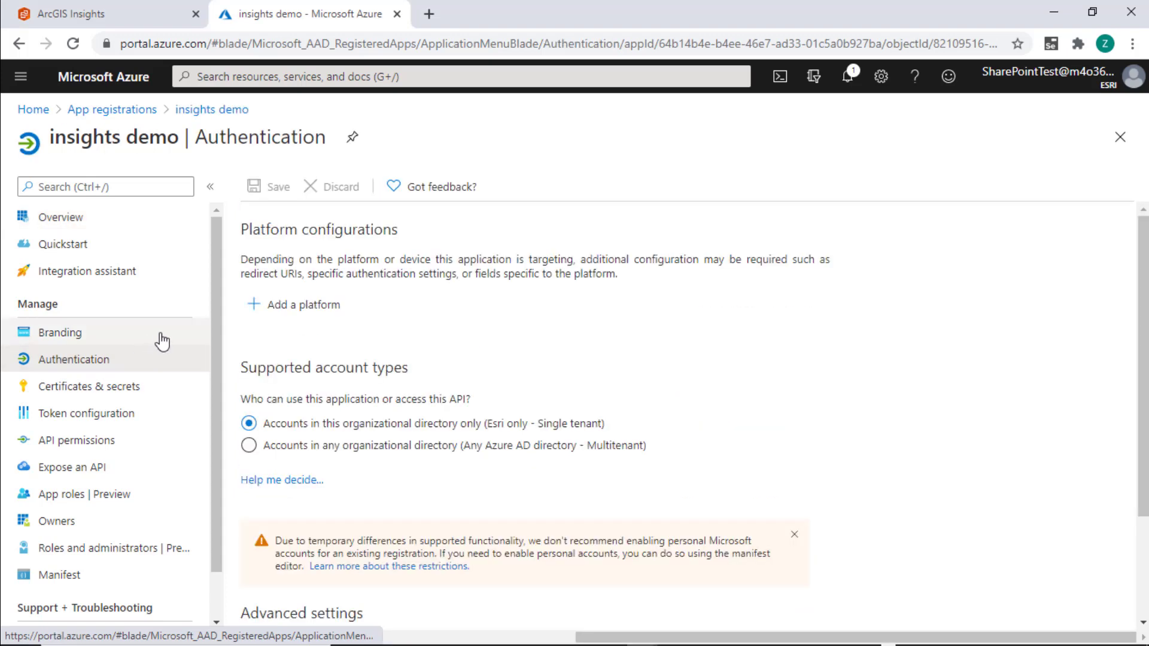
click(263, 304)
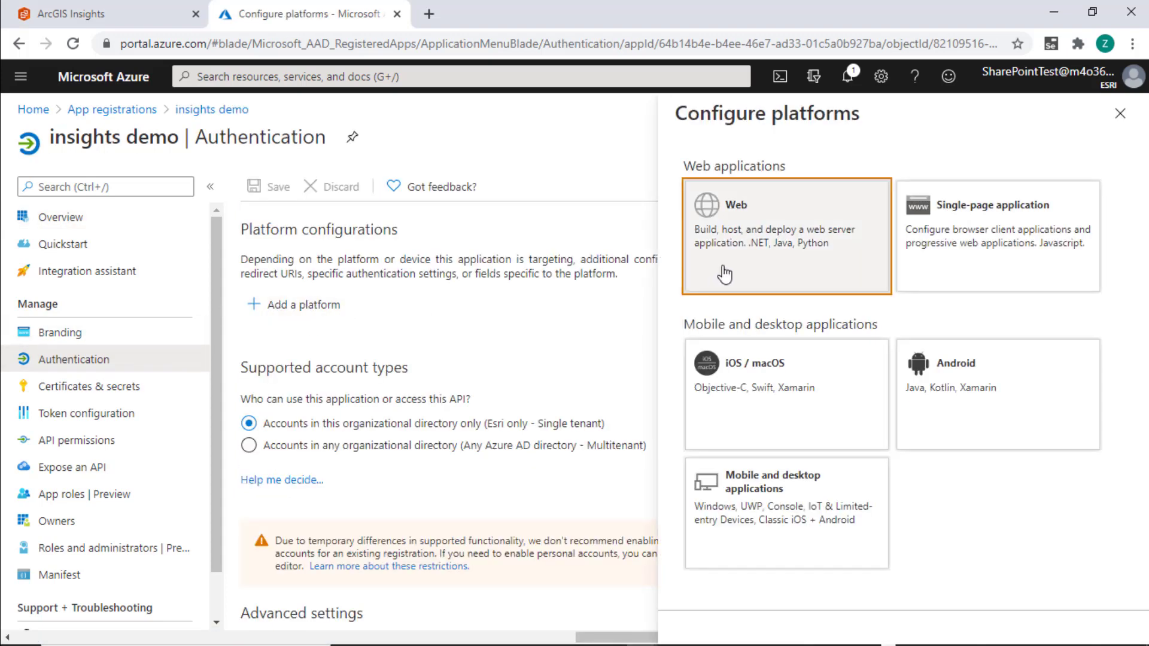
click(745, 258)
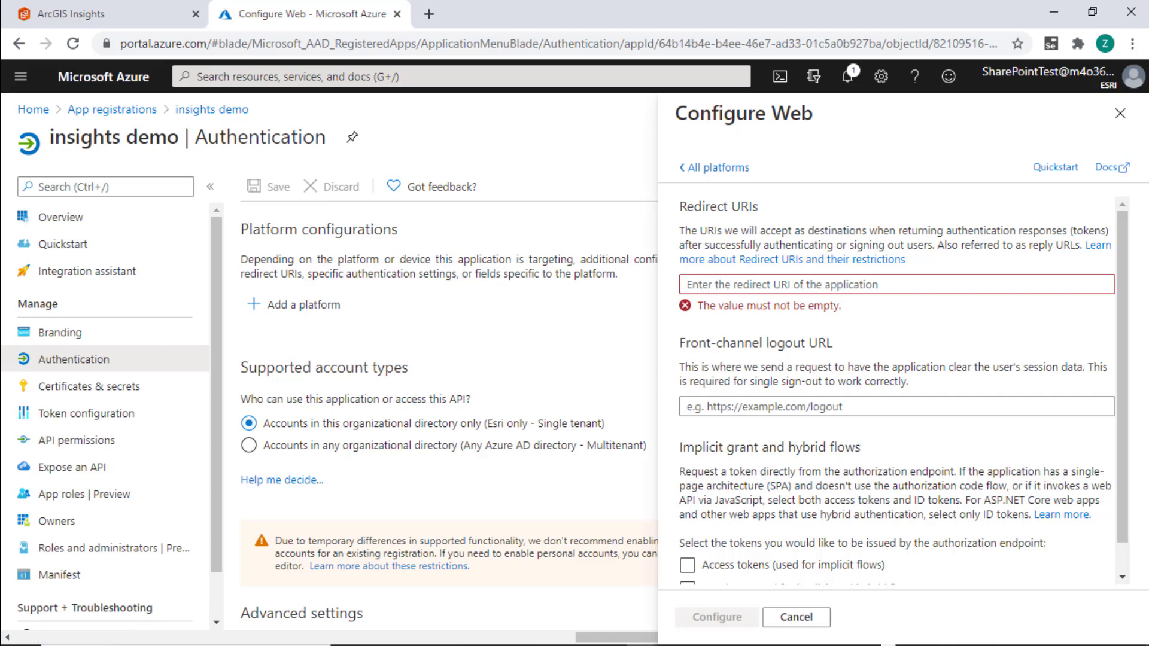
click(435, 645)
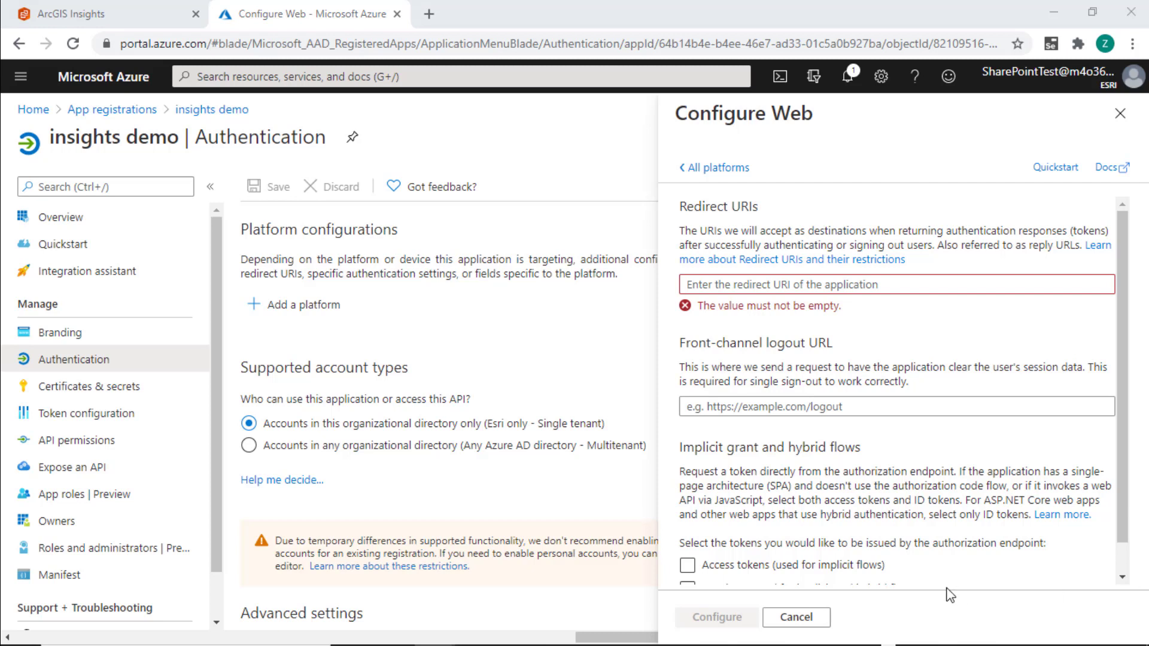
click(703, 284)
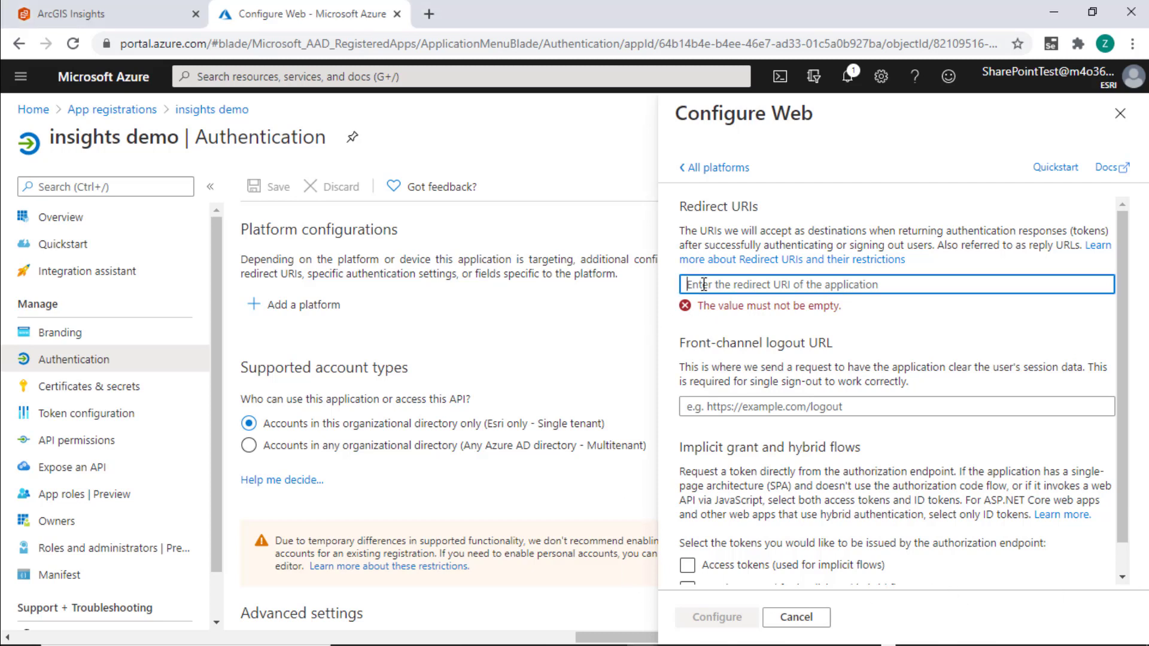
key(ctrl+v)
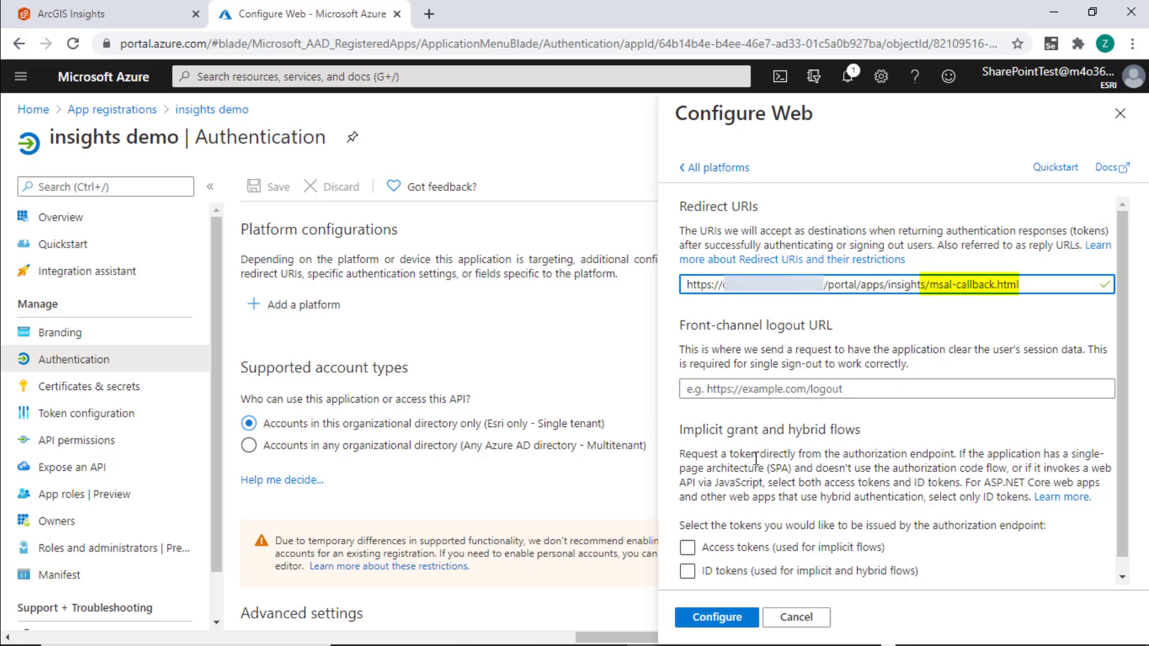
Enable access tokens and ID tokens for the Web platform and apply the configuration
click(687, 547)
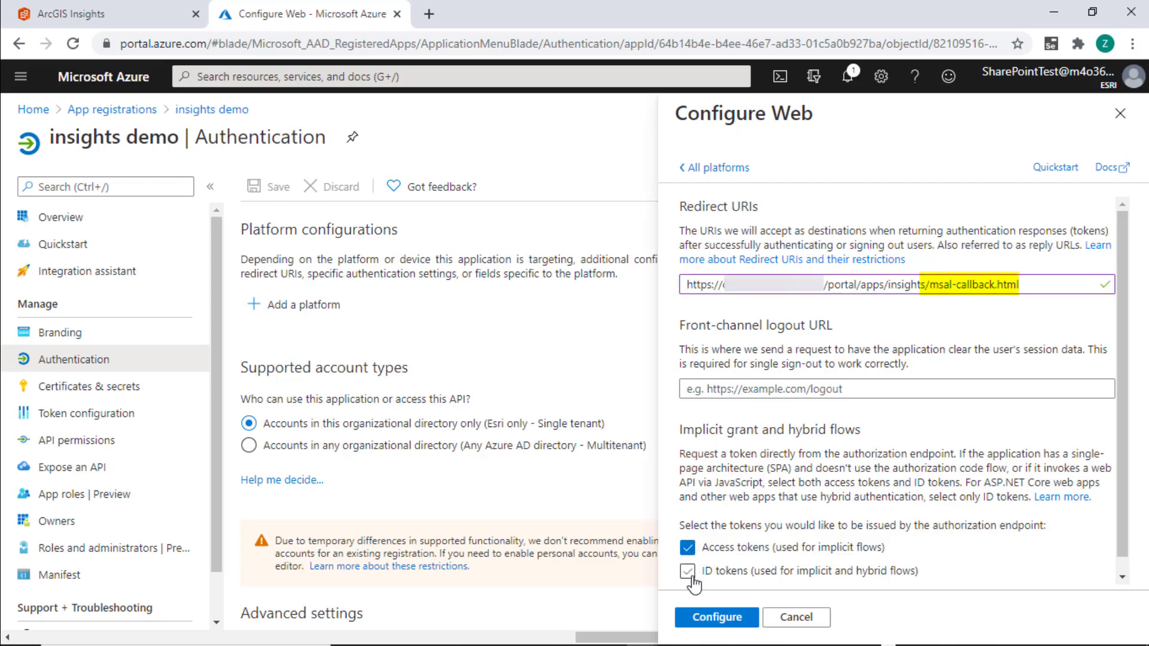
click(687, 574)
click(705, 619)
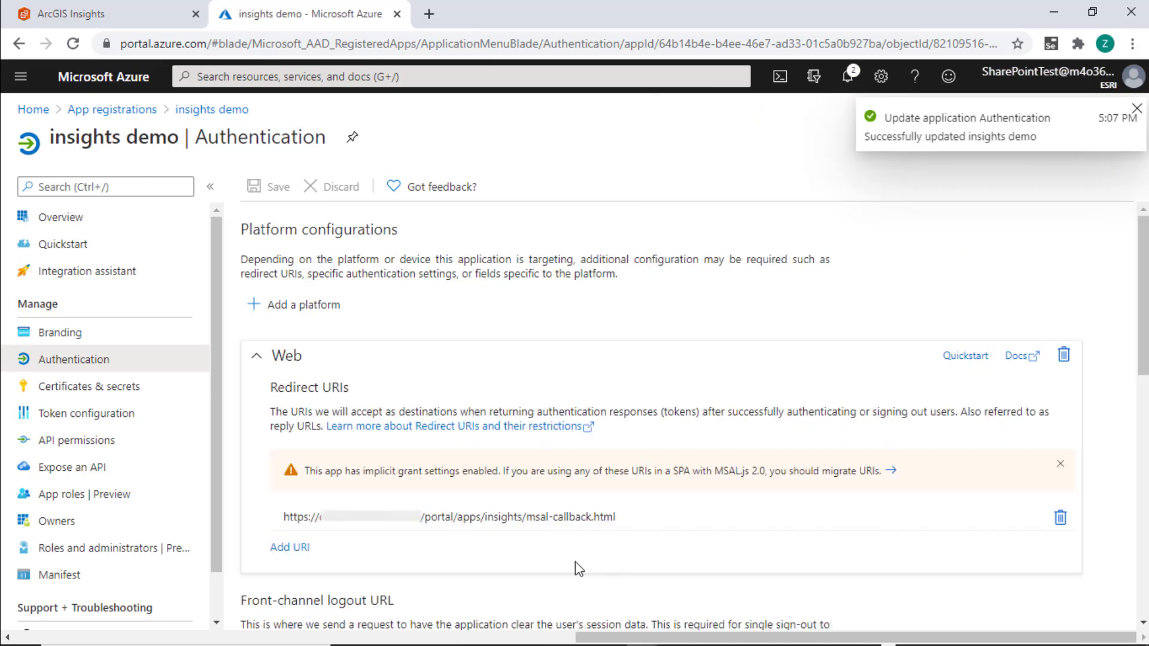
click(348, 518)
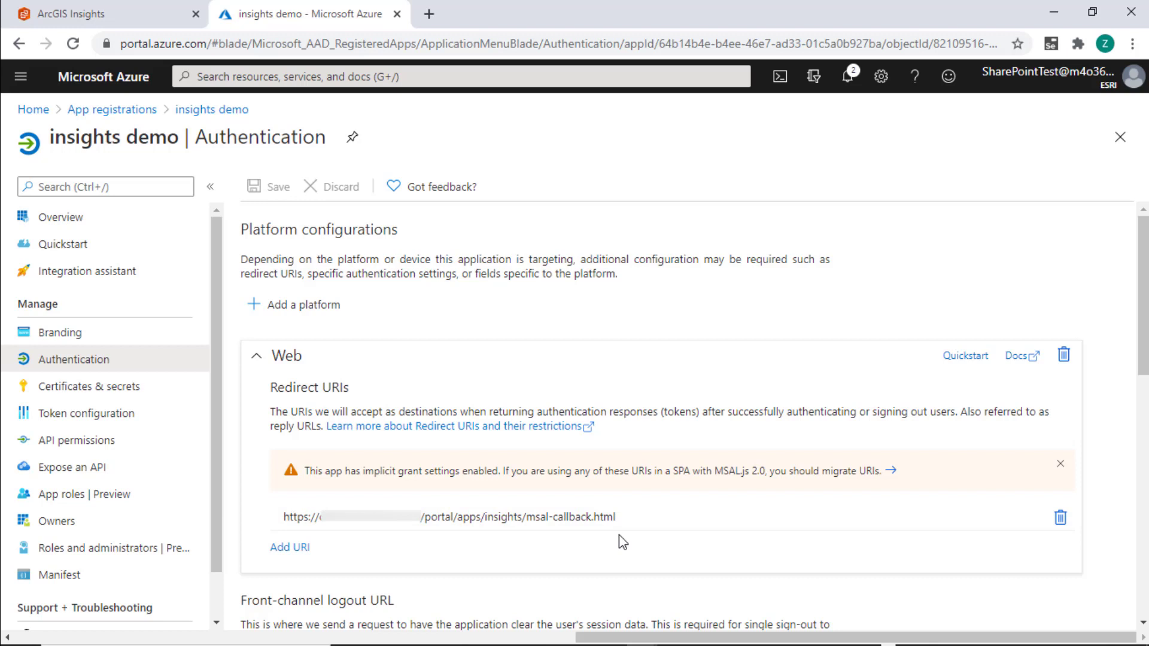
Start adding an API permission to the app, choosing SharePoint with delegated permissions
click(87, 442)
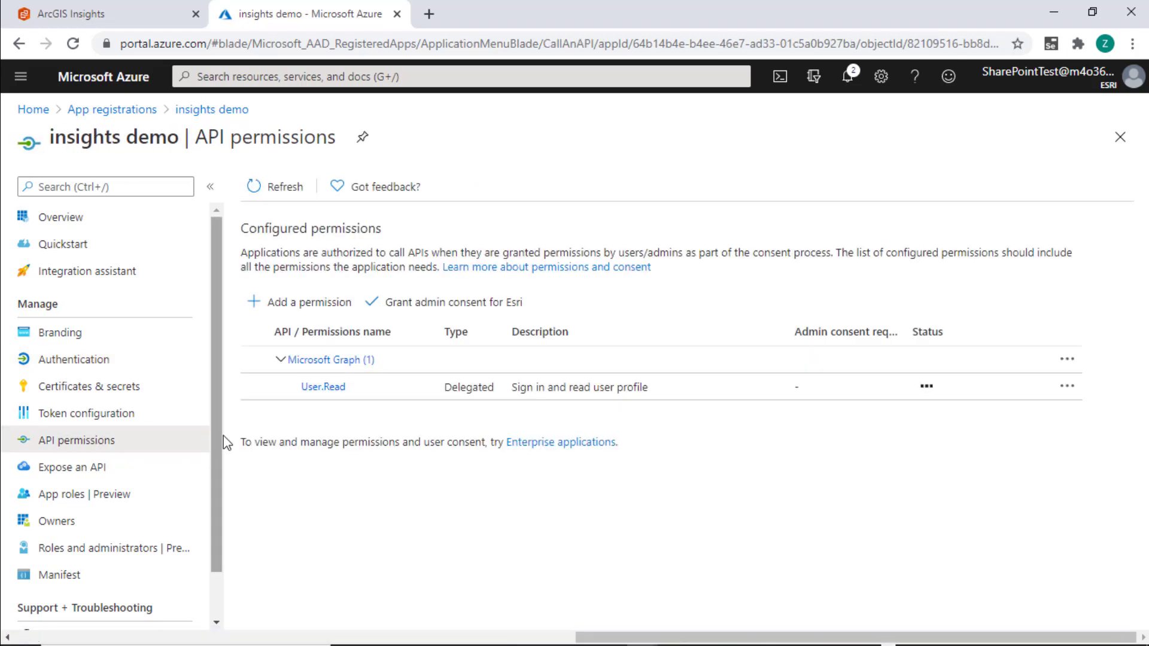
click(295, 305)
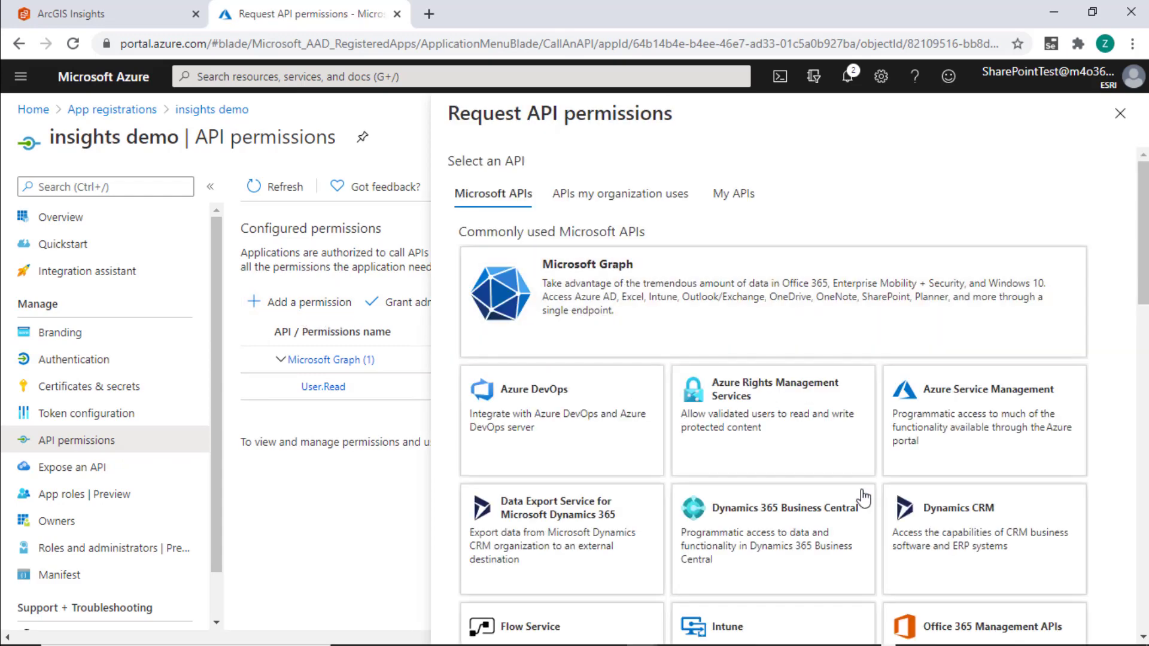
scroll(862, 496, down, 5)
click(936, 436)
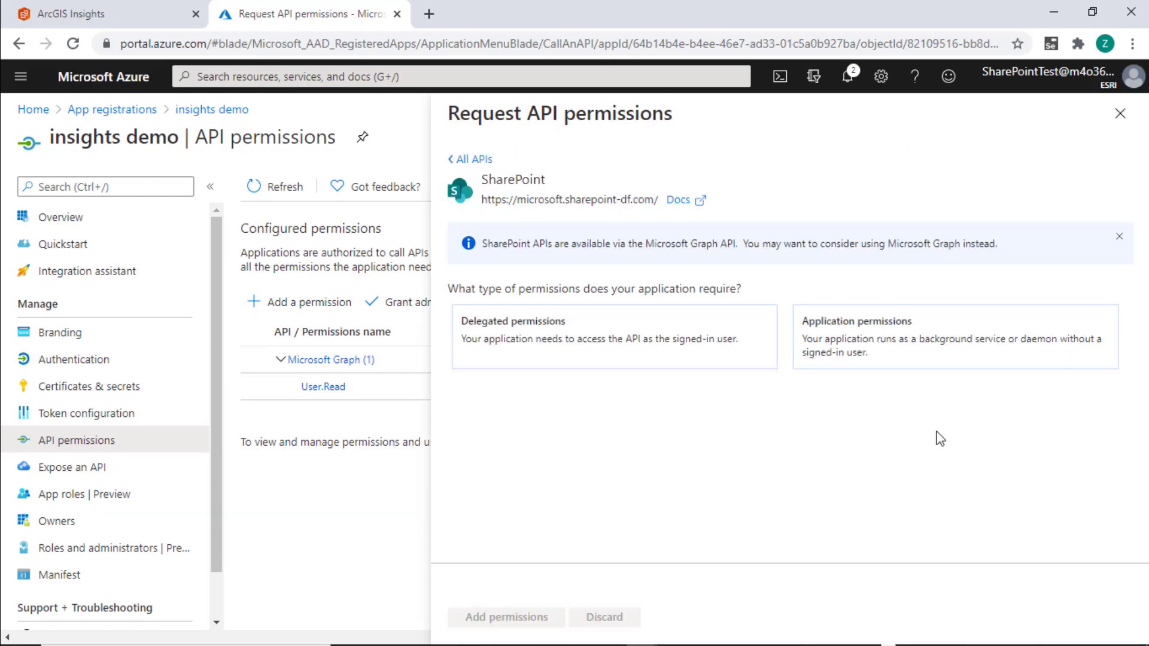
click(524, 331)
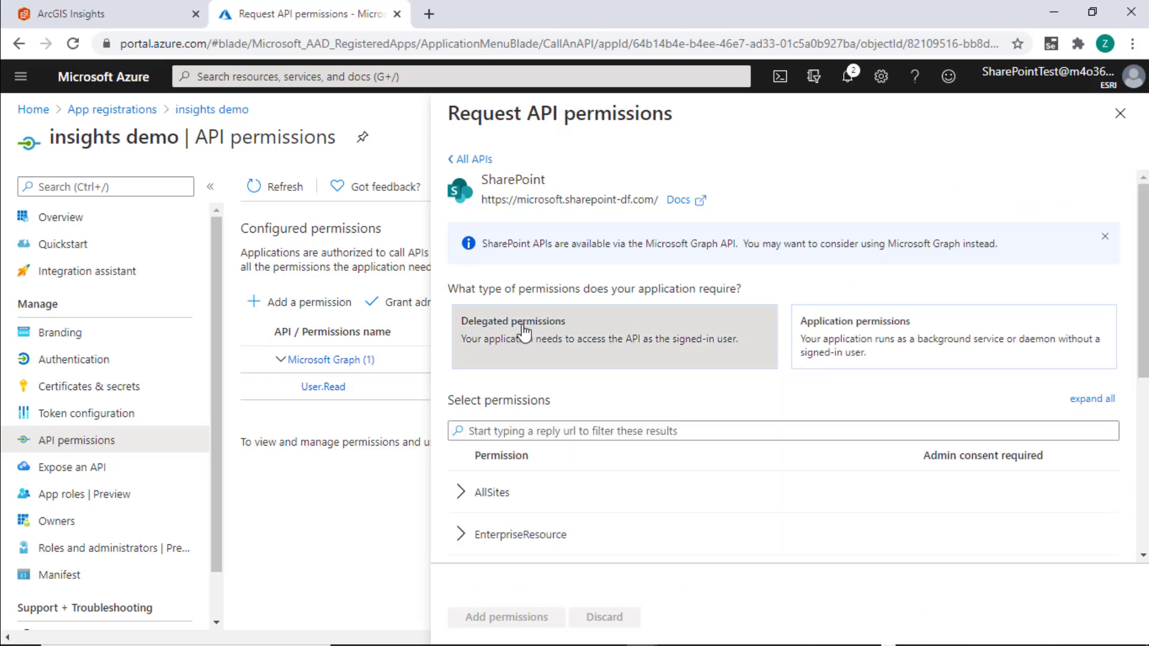
Add the SharePoint permissions AllSites.Read and MyFiles.Read to the app
click(464, 495)
scroll(562, 484, down, 3)
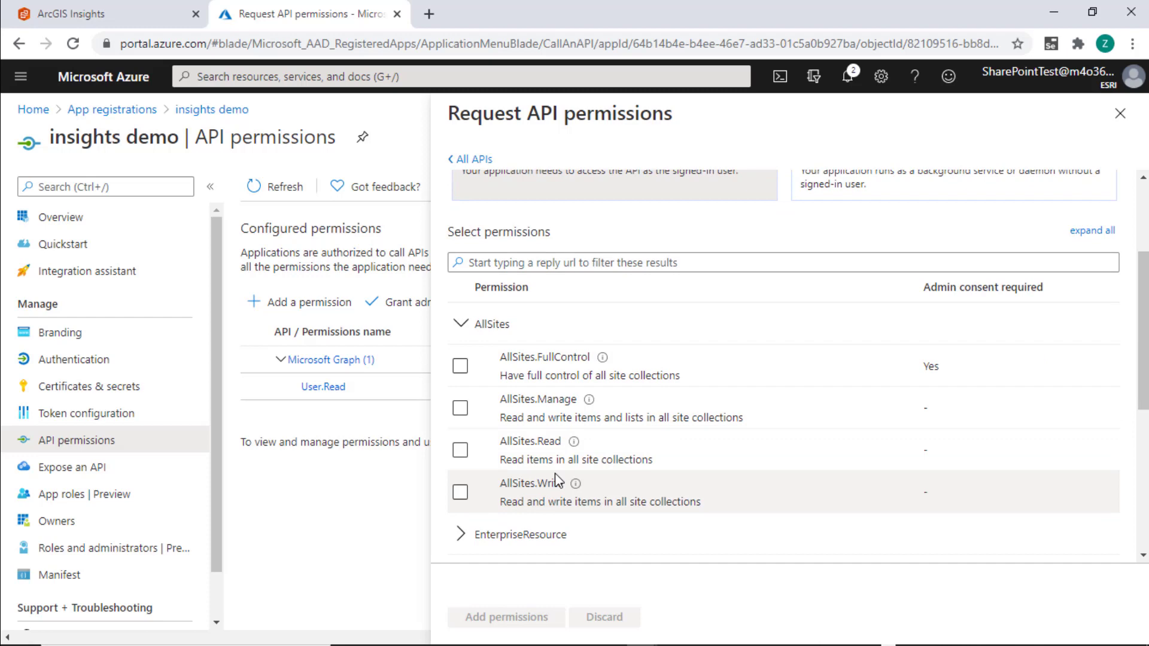
click(460, 450)
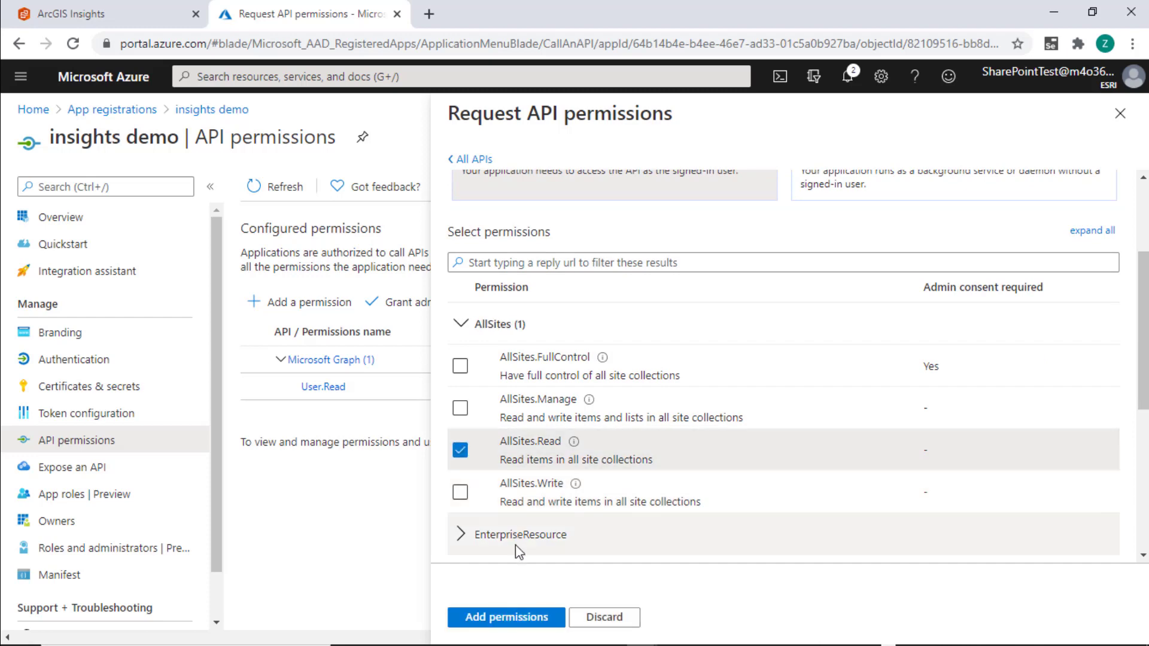
scroll(512, 518, down, 4)
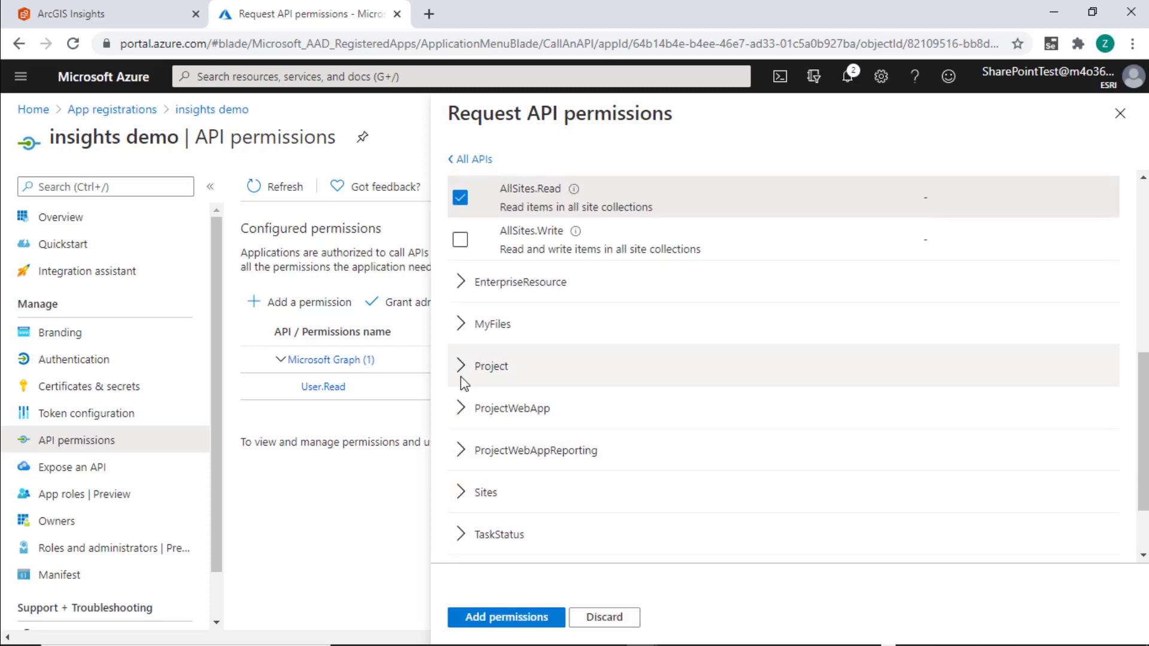
click(462, 325)
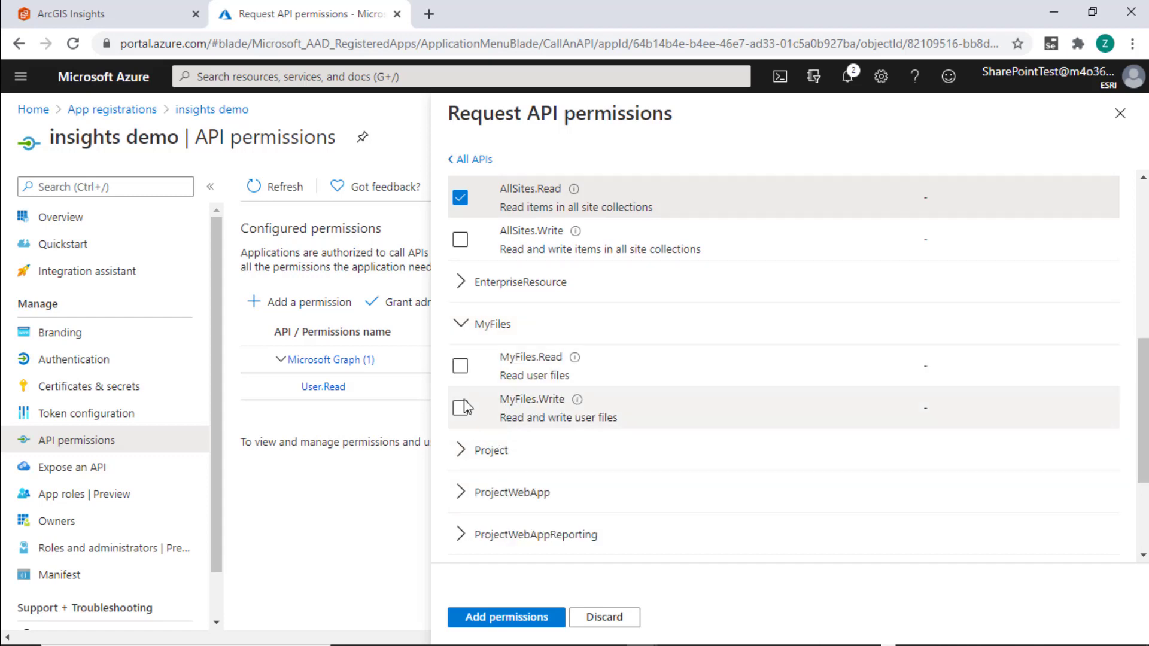
click(460, 367)
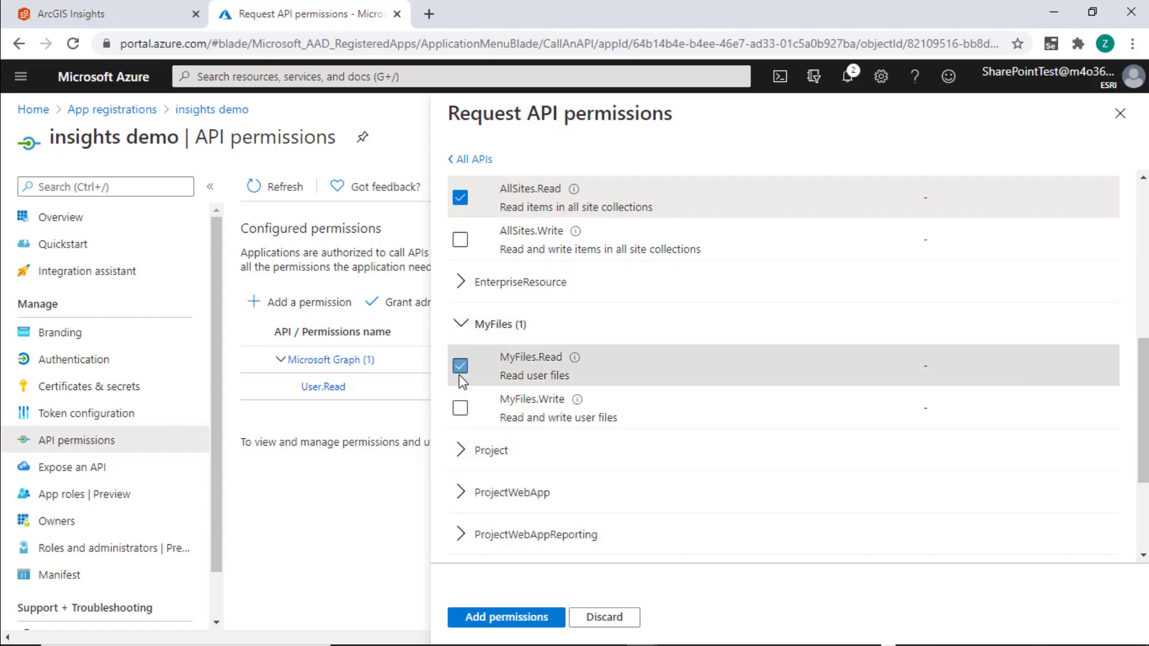
click(496, 619)
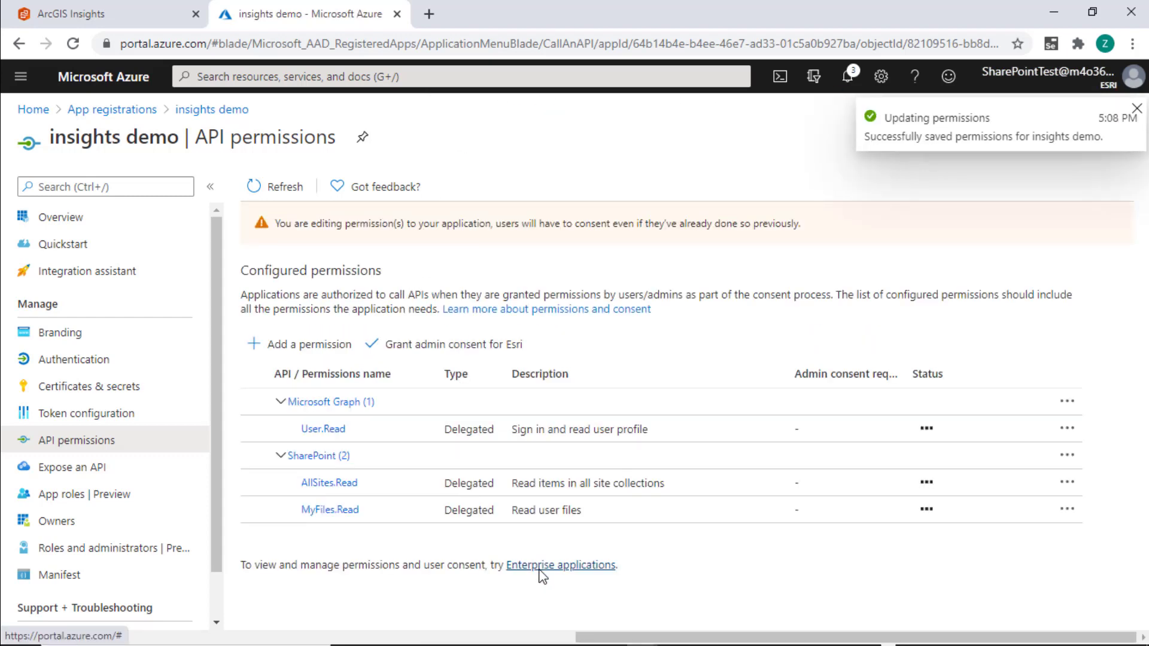
Grant admin consent for Esri to the configured API permissions and confirm it
click(405, 347)
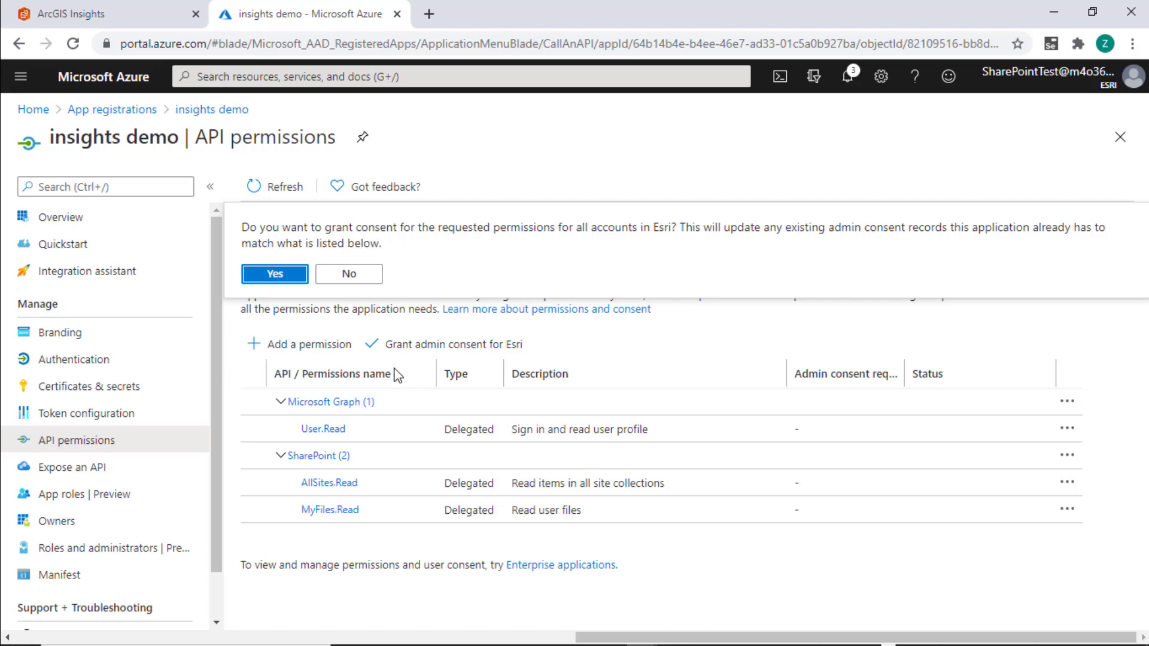
click(272, 275)
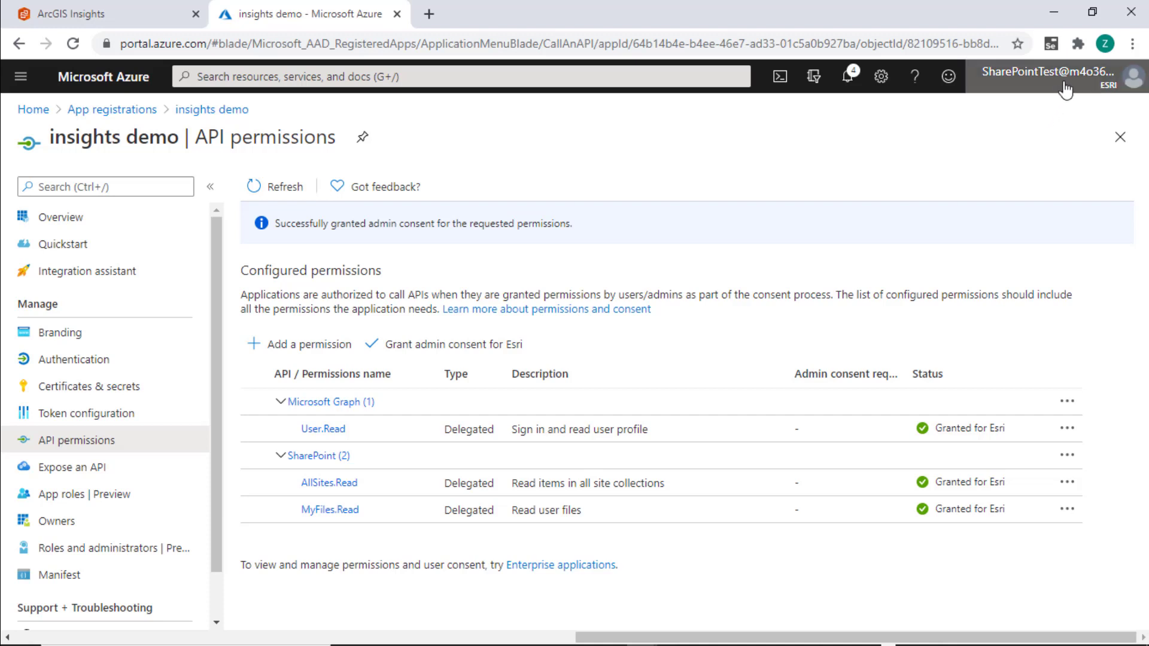
mouse_move(1068, 86)
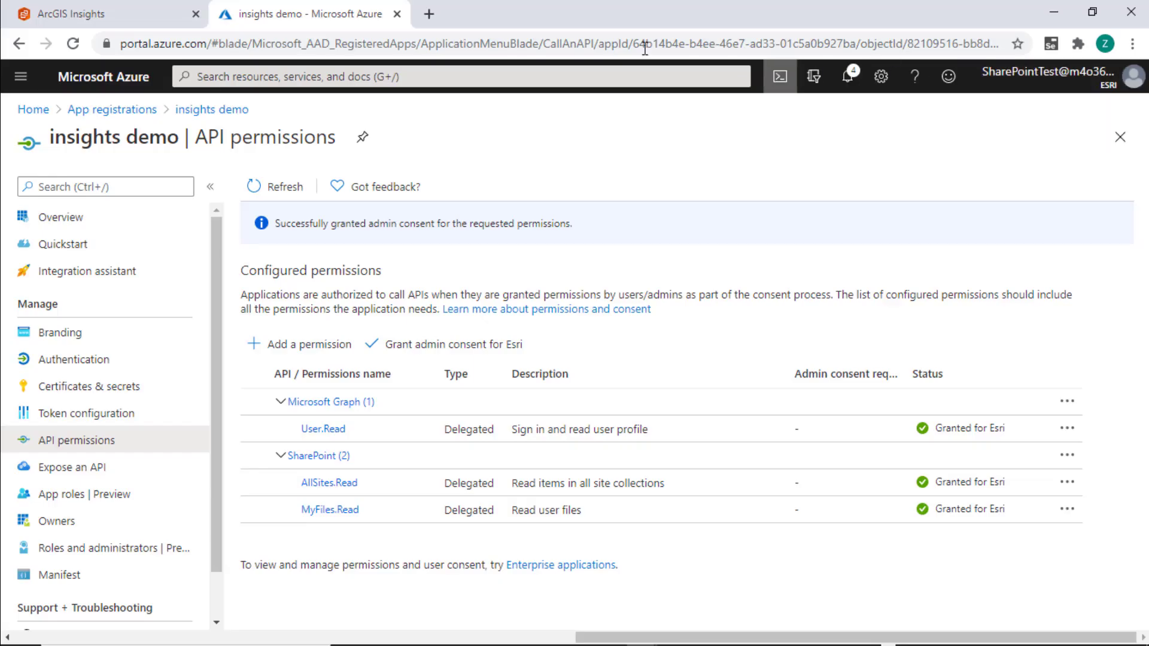
Switch to ArcGIS Insights and start a new OneDrive connection named "onedrive demo"
click(114, 18)
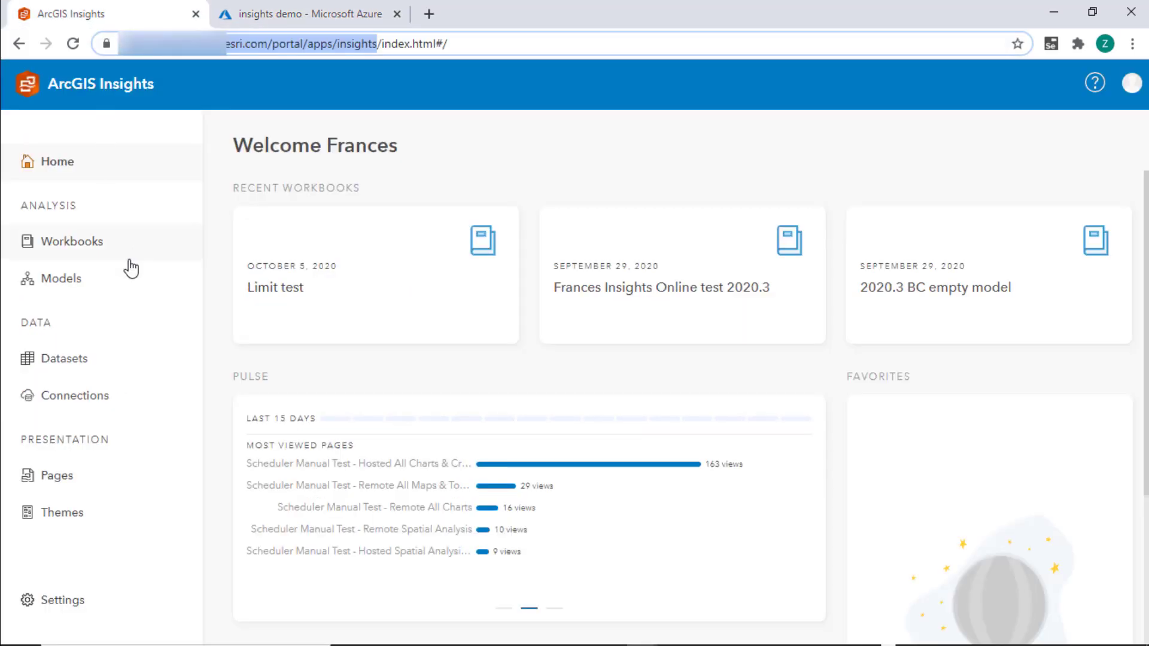
click(160, 390)
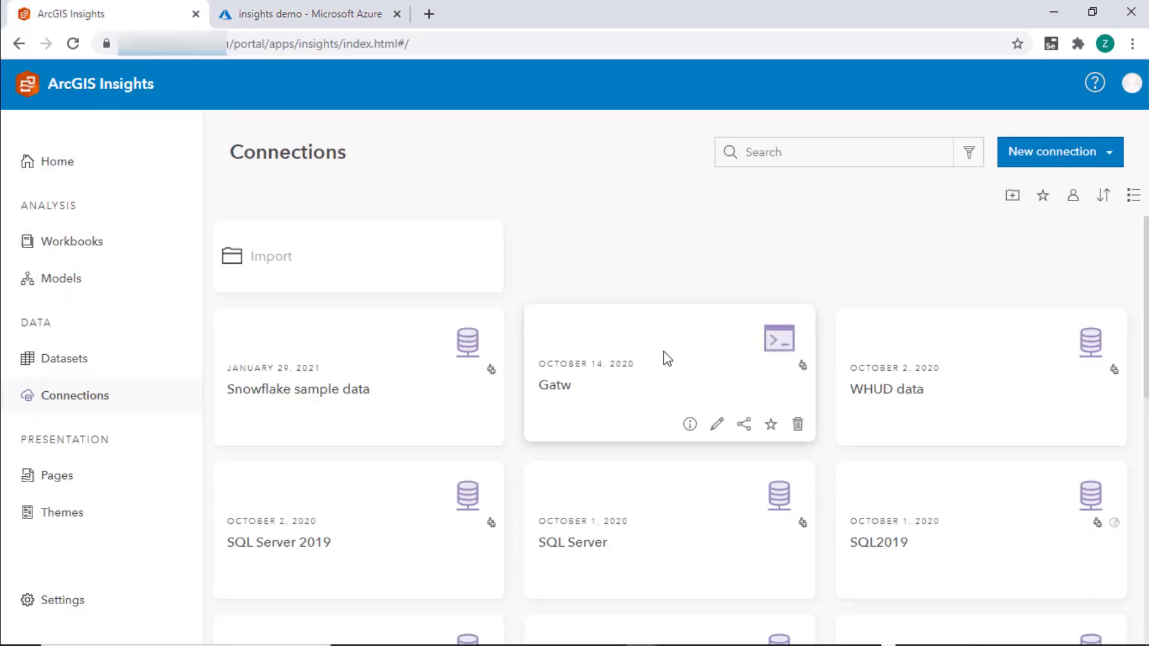
click(1080, 157)
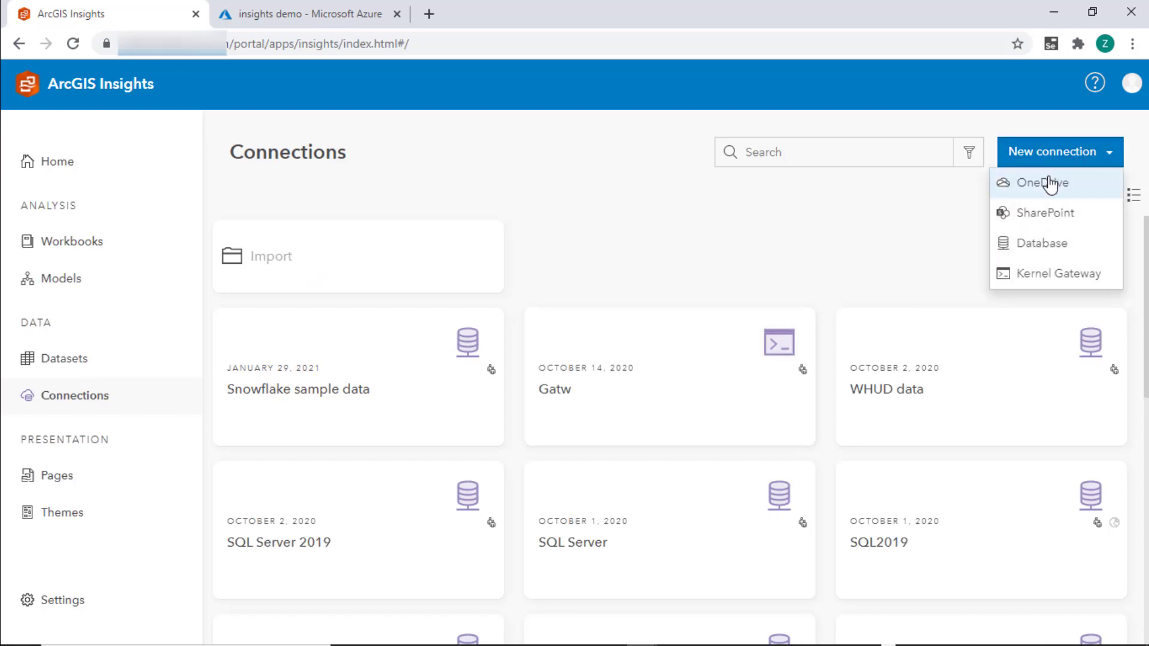
click(1050, 183)
click(490, 274)
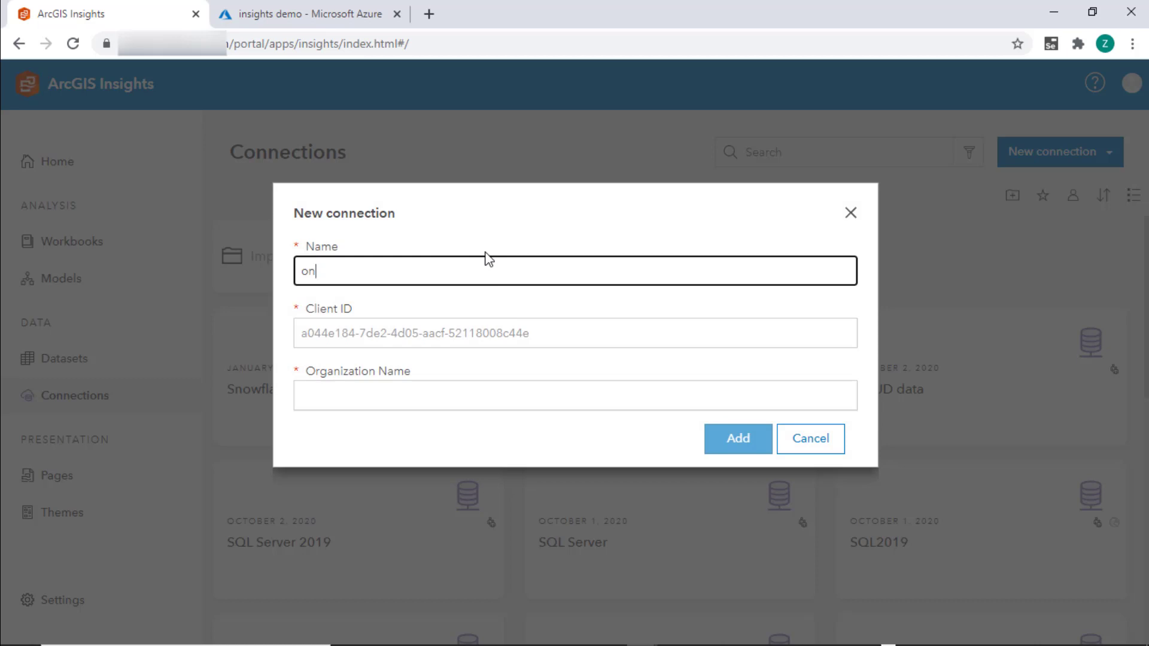
text(onedrive demo)
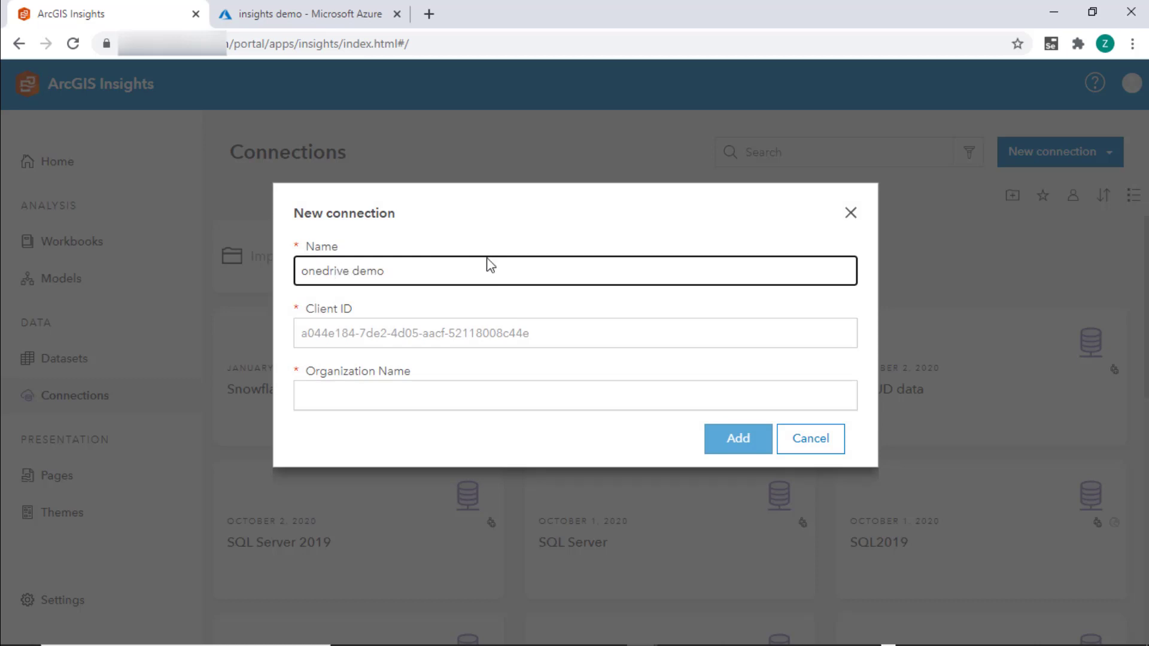
Enter the registered app's client ID and the organization name m4o365, and add the OneDrive connection
click(450, 326)
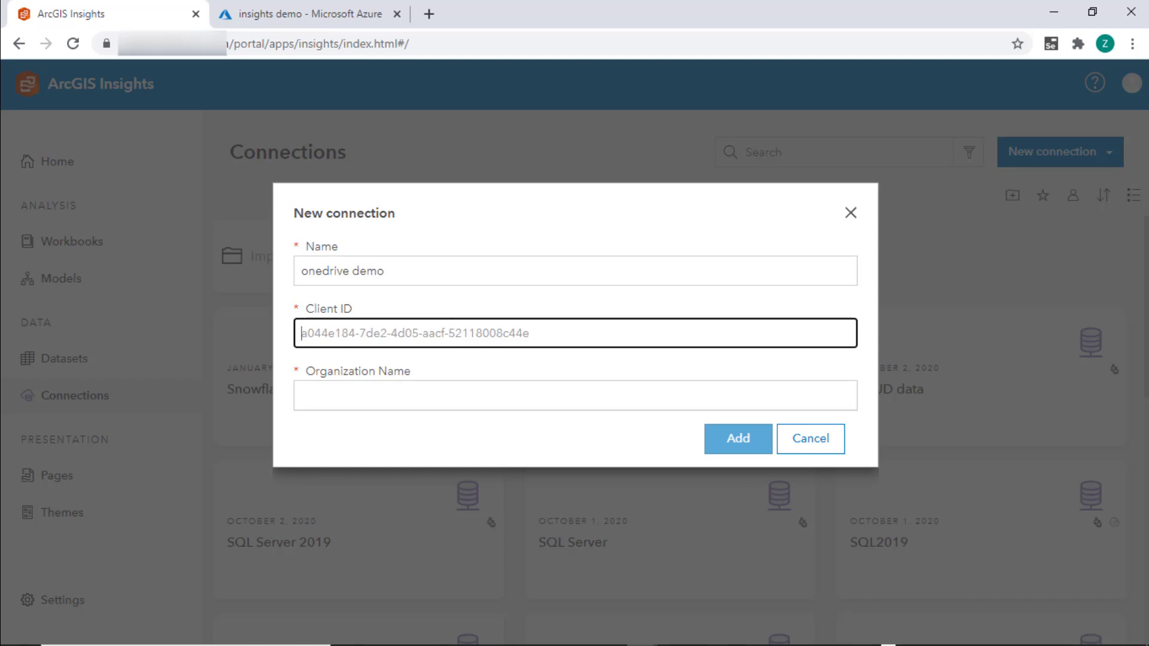
key(alt+Tab)
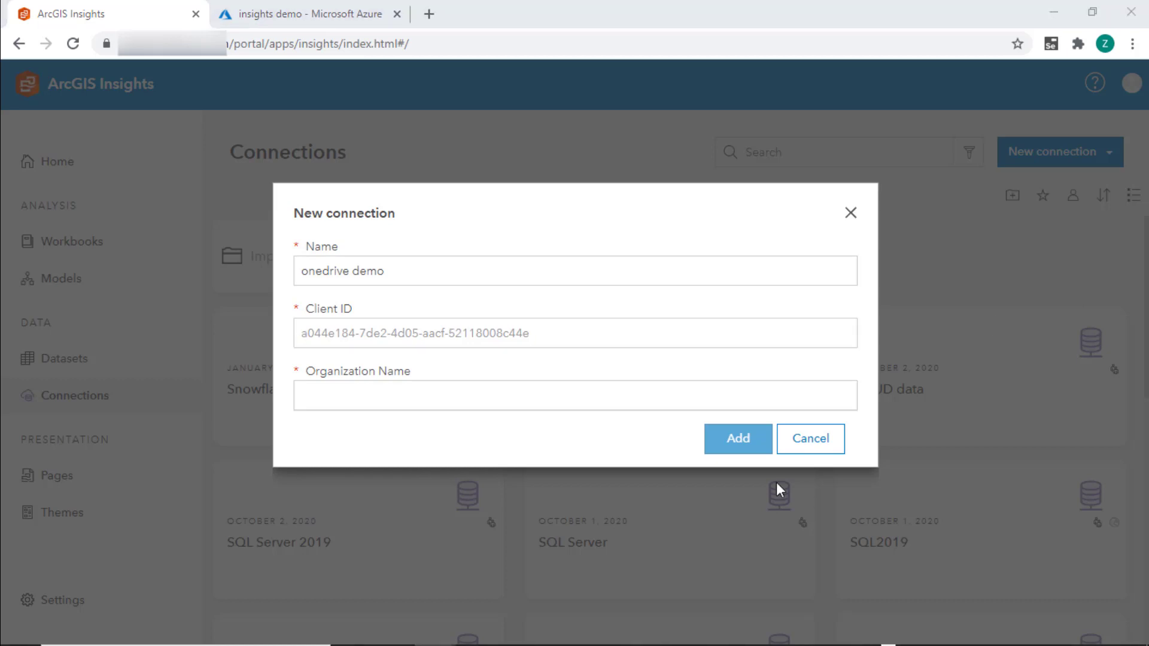
click(378, 330)
text(64b14b4e-b4ae-46e7-ad33-01c5a0b927ba)
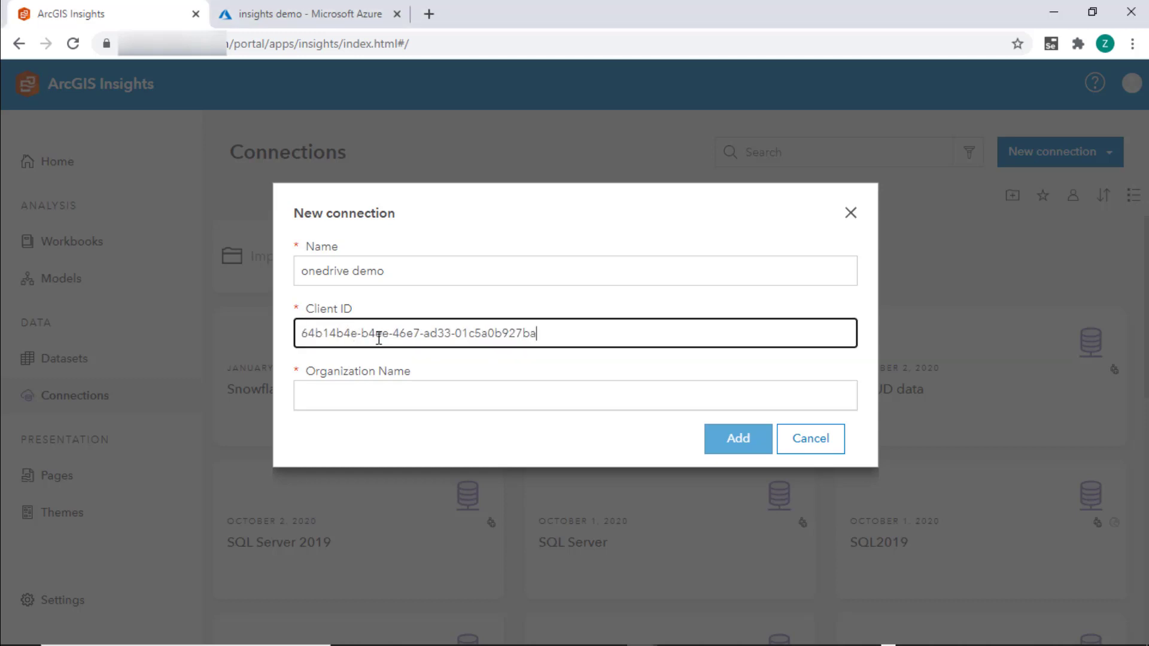
click(403, 390)
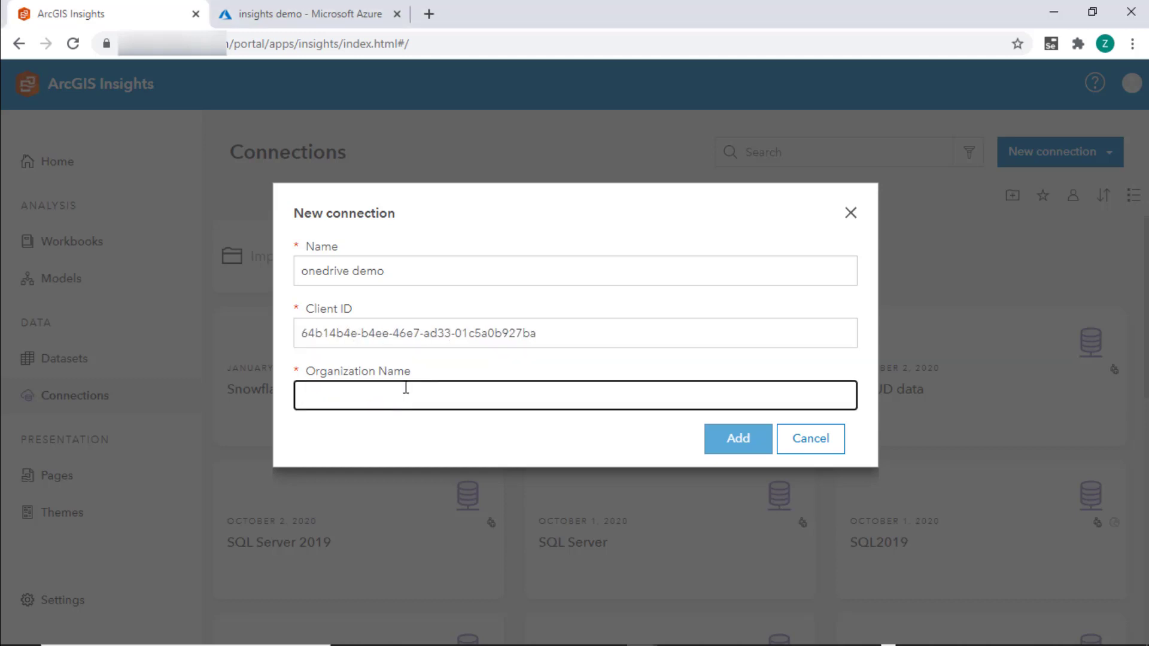
text(m4o)
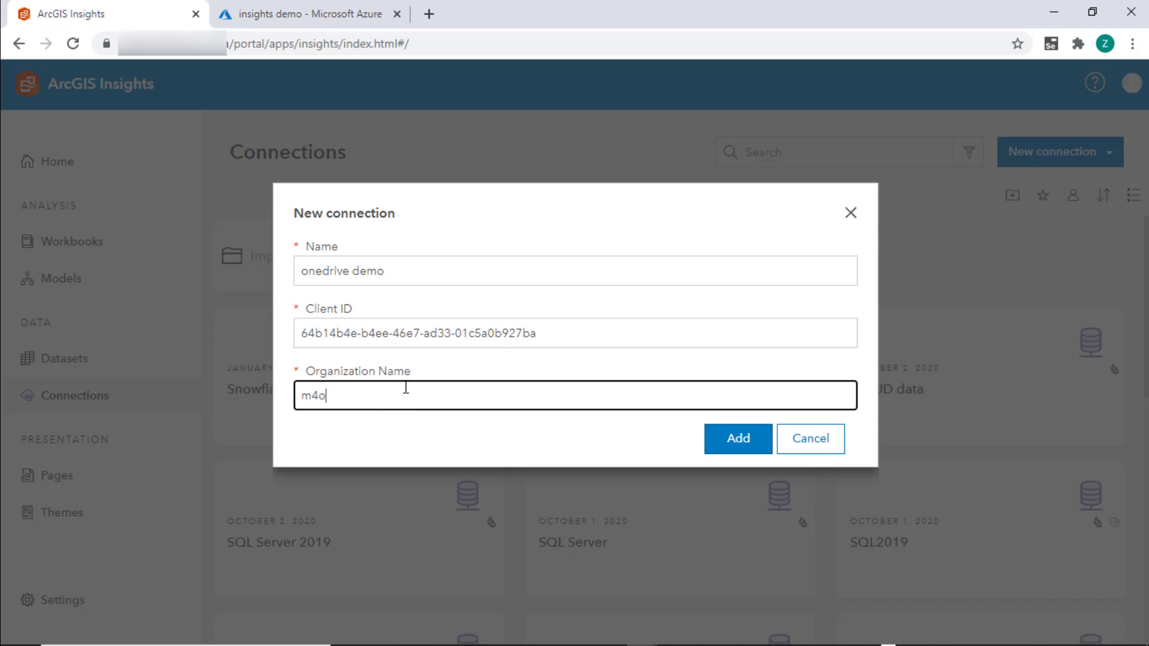
text(365)
click(722, 438)
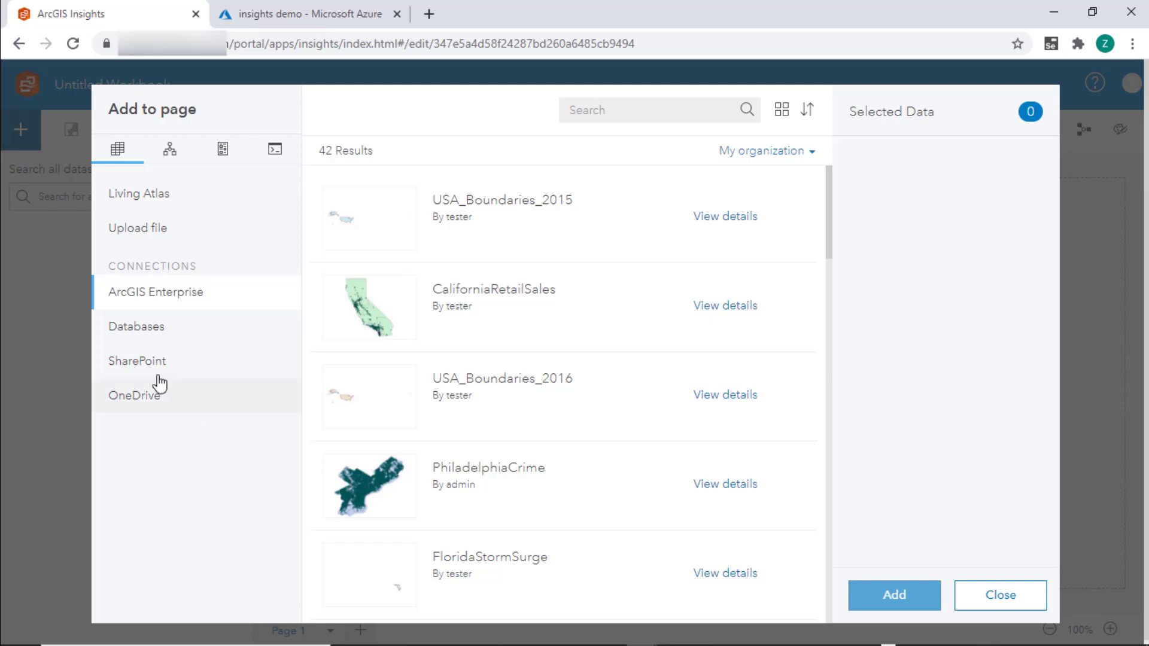
Add AllWear_GeoJSON.geojson, covid19.csv and FloridaCounties.zip to the page from the Insights test files folder of the onedrive demo connection
click(135, 396)
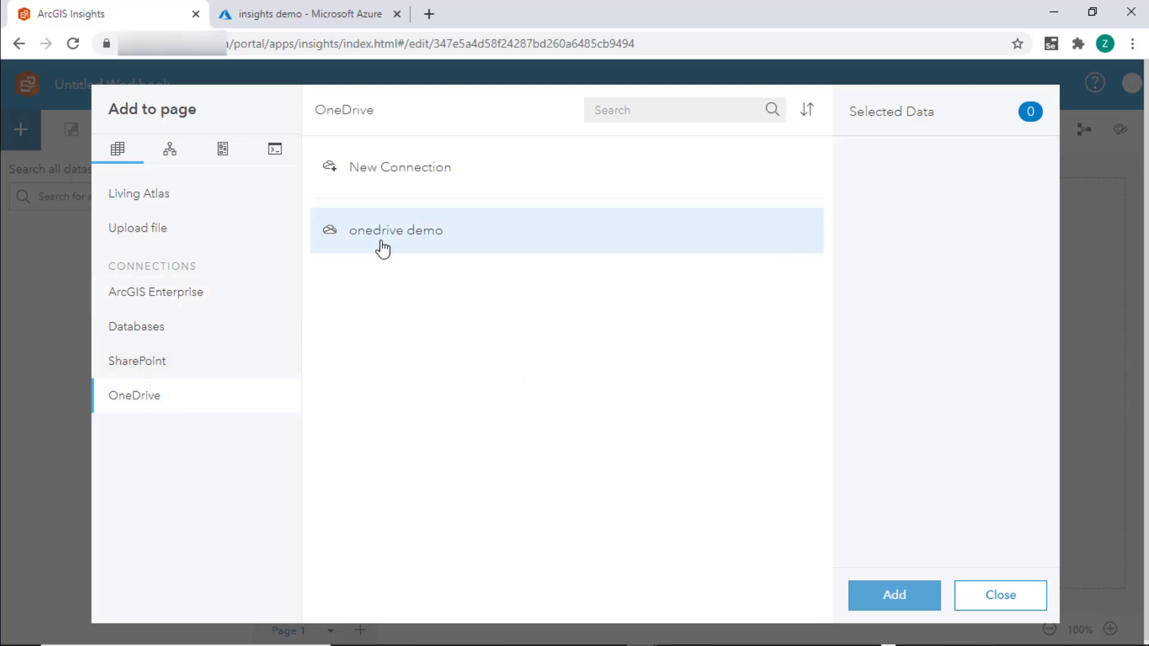
click(393, 243)
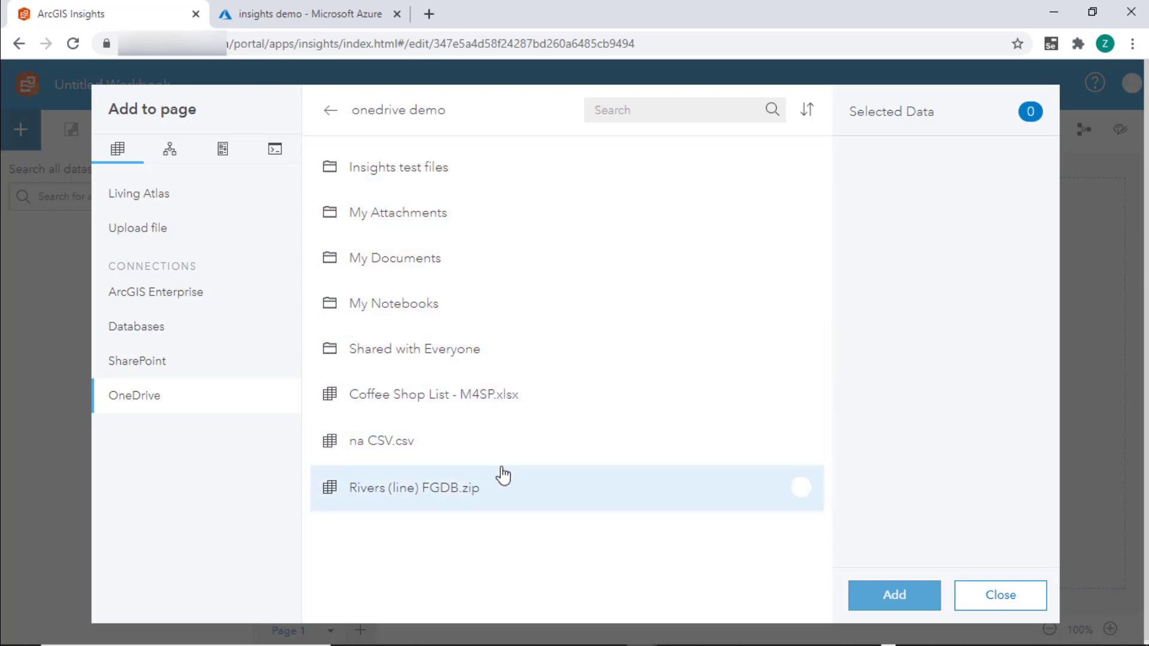
click(423, 174)
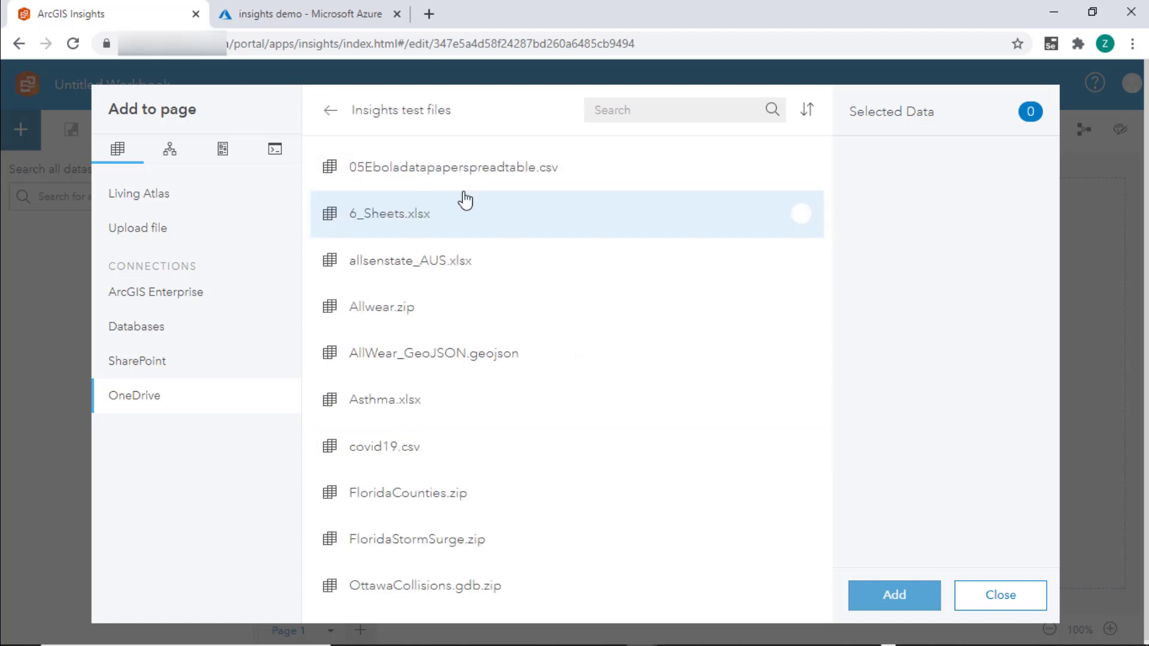
click(474, 366)
click(432, 449)
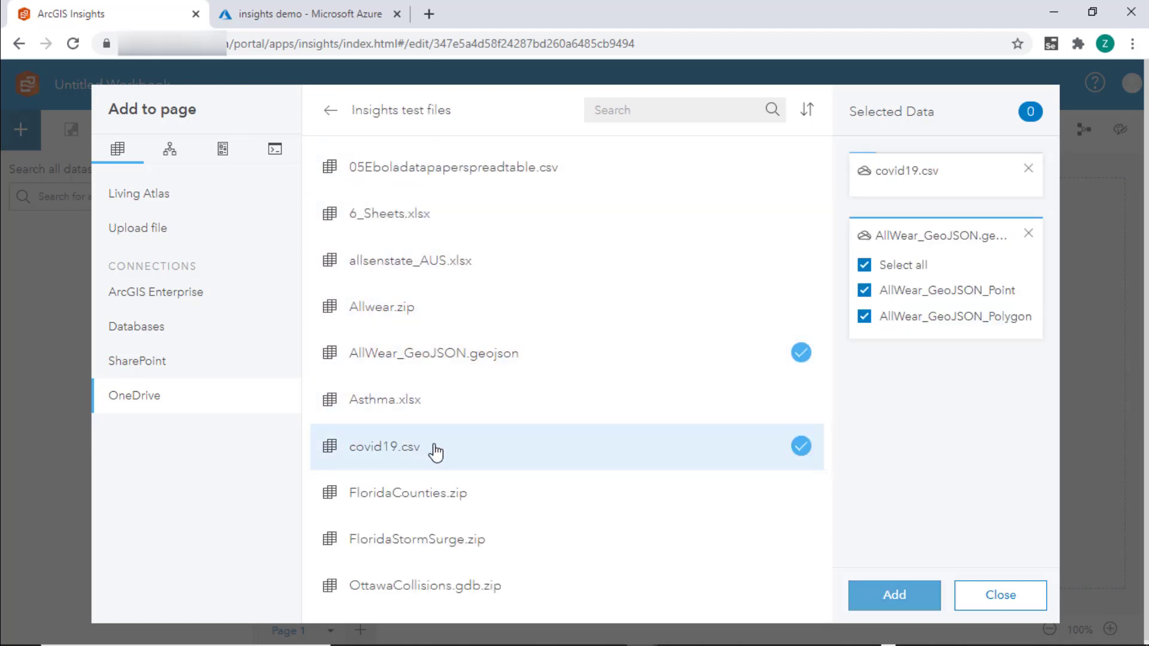
click(468, 489)
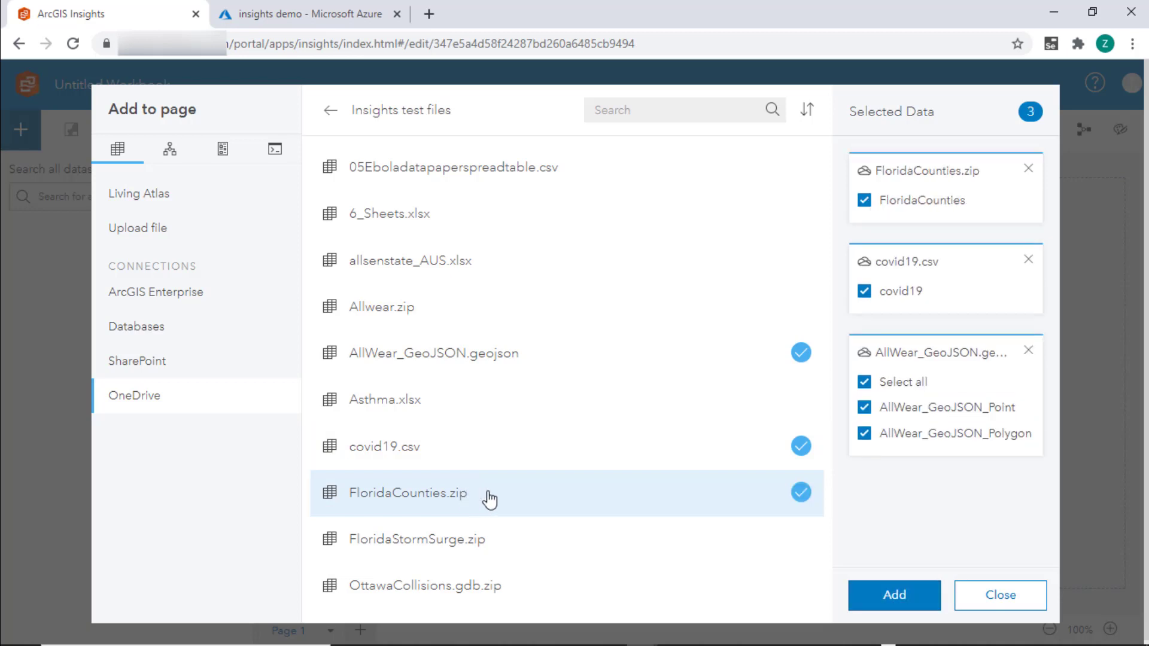
click(864, 604)
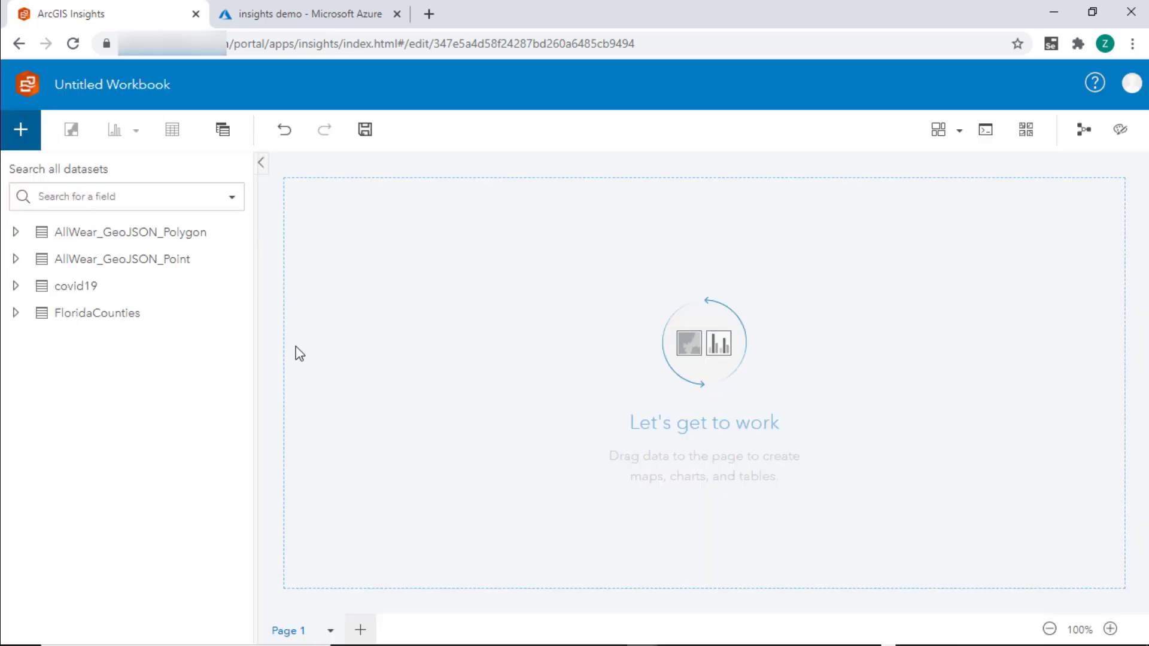
Inspect the covid19 dataset's data table, close it, and create a map from AllWear_GeoJSON_Polygon on the page
click(16, 286)
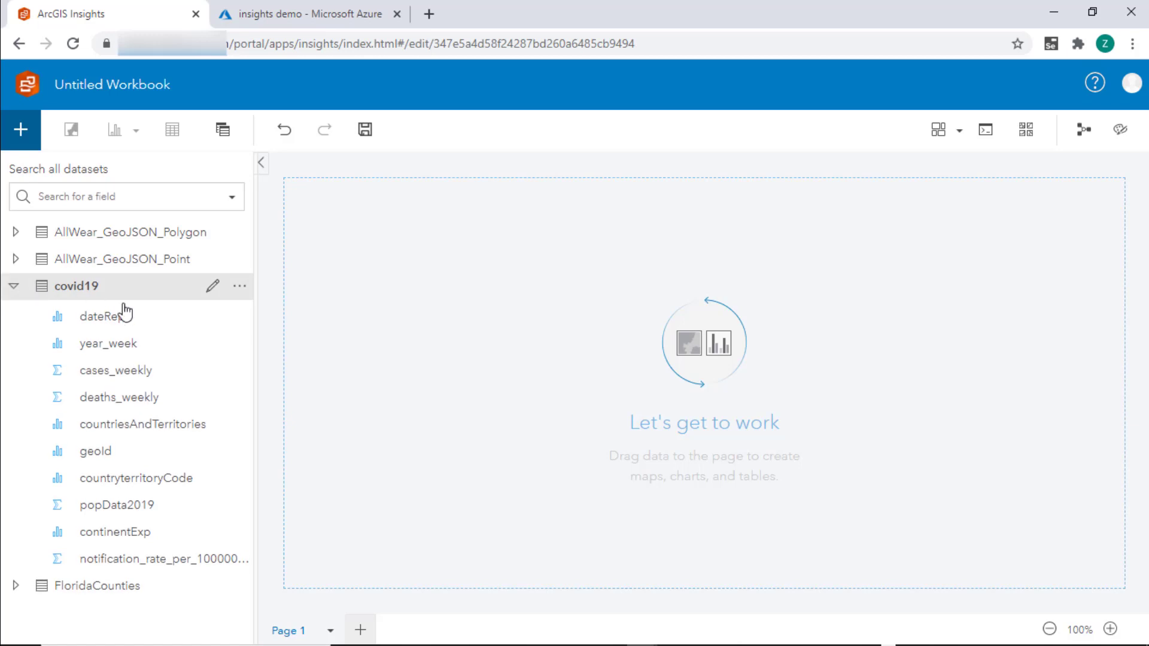
click(241, 291)
click(272, 309)
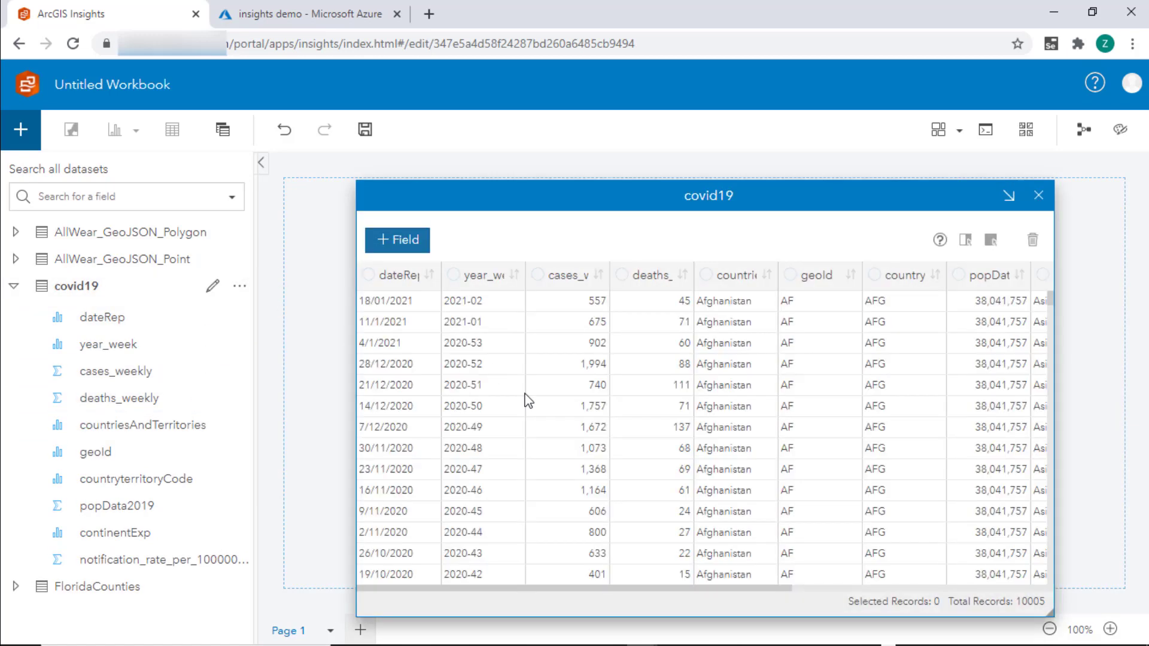
click(1038, 196)
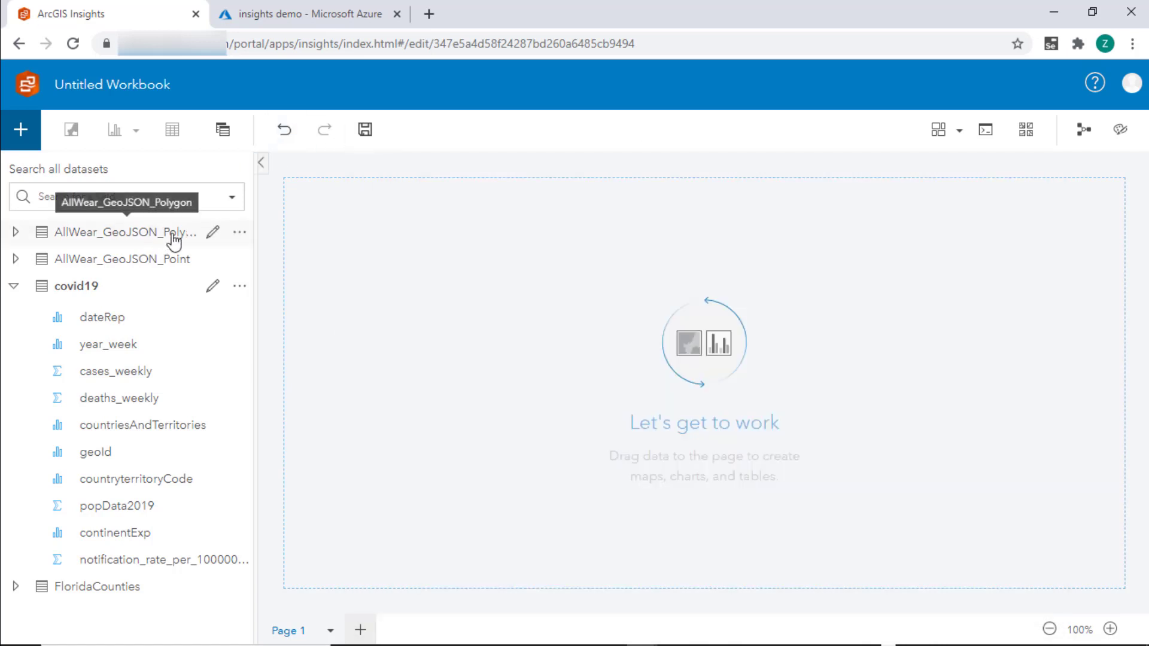
drag(174, 240, 355, 270)
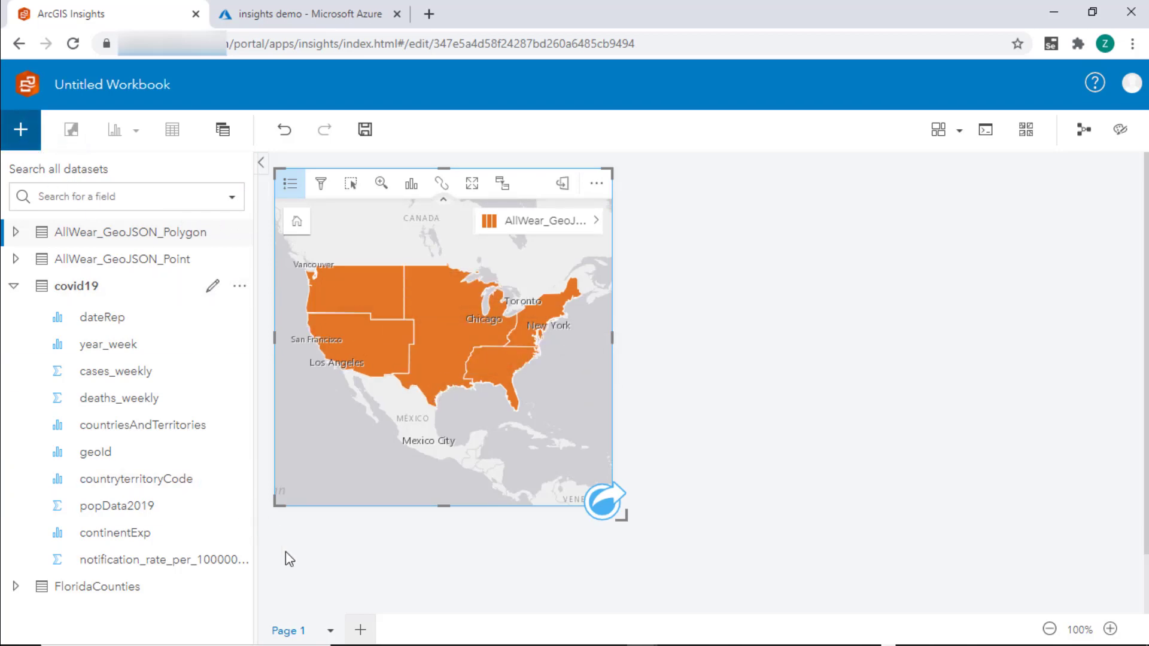
Add a second page to the workbook and start a new SharePoint connection named "sharepoint demo"
click(360, 629)
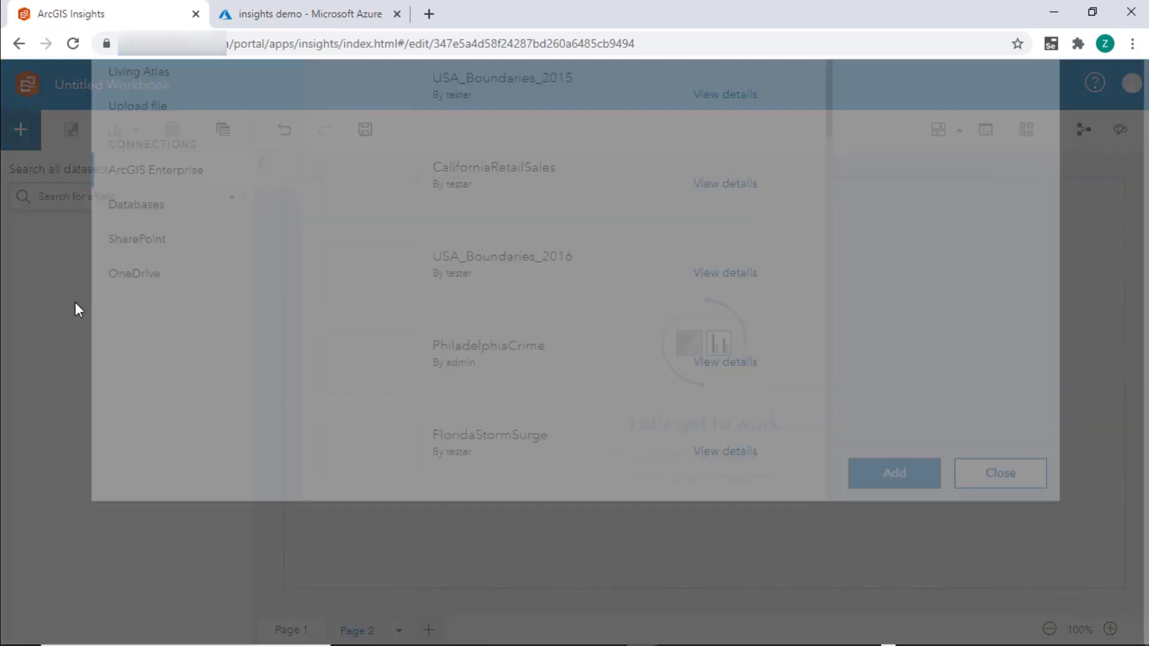
click(134, 361)
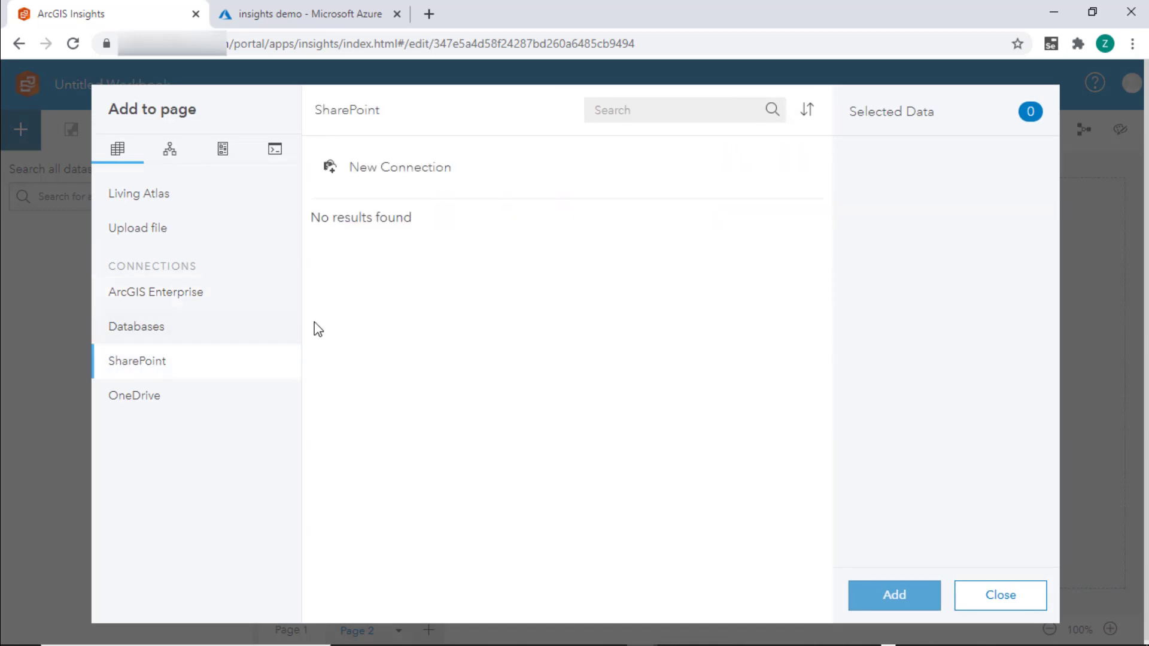
click(351, 170)
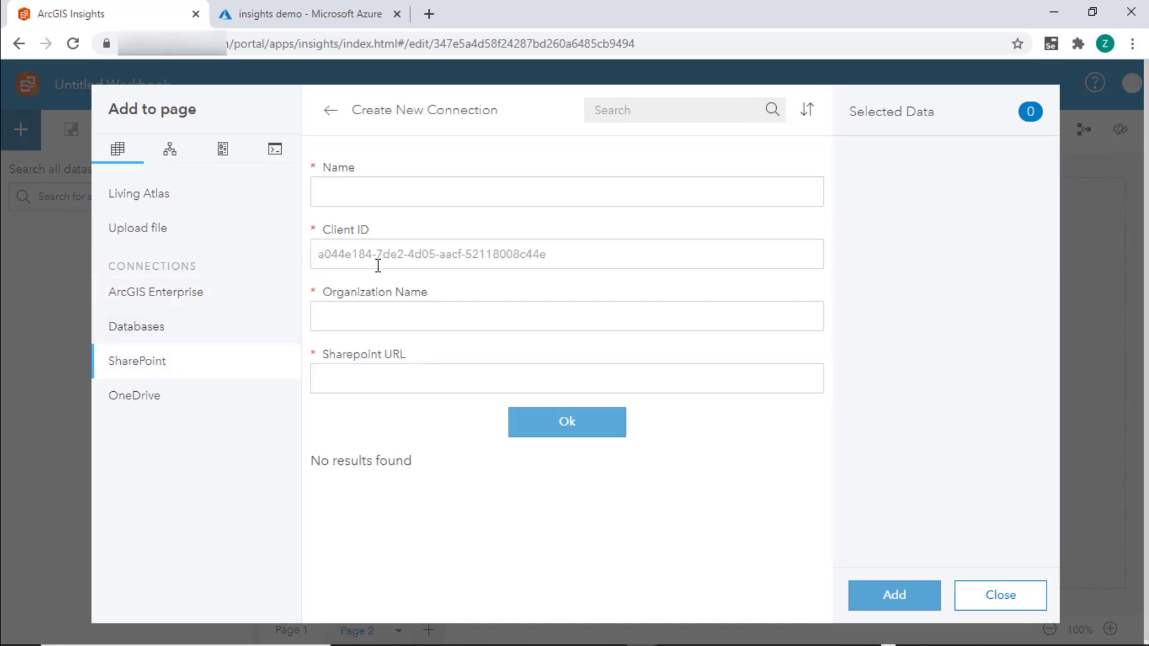
click(368, 193)
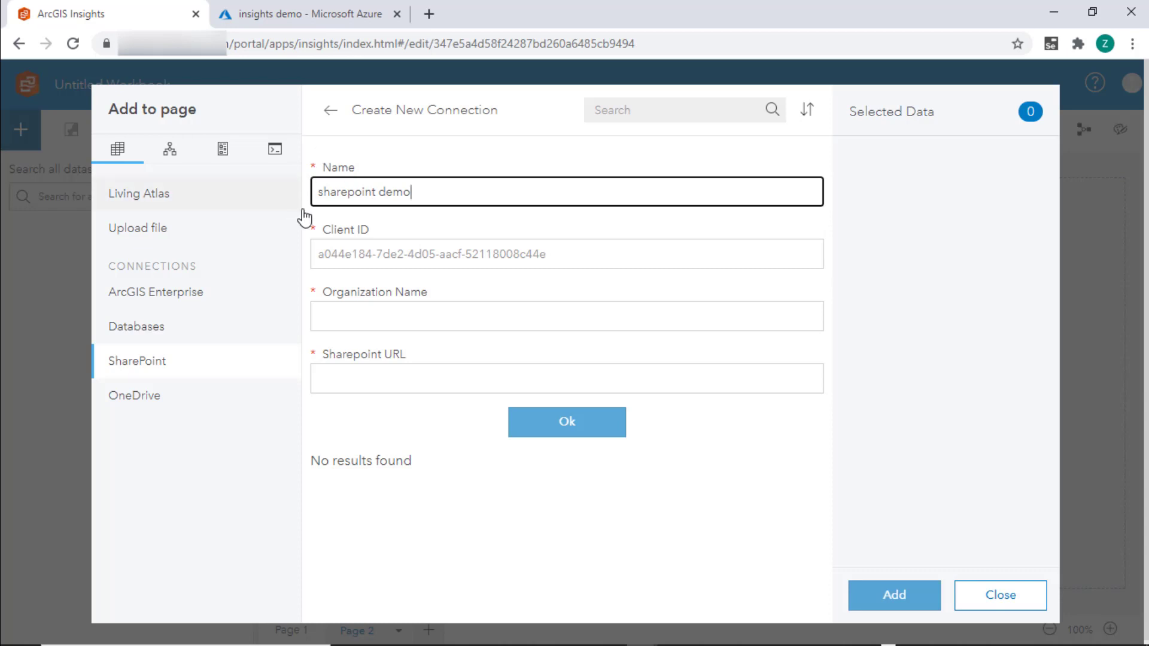
Enter the app's client ID, organization name m4o365 and the SharePoint site URL, and create the SharePoint connection
click(326, 258)
text(64b14b4e-b4ee-46e7-ad33-01c5a0b927ba)
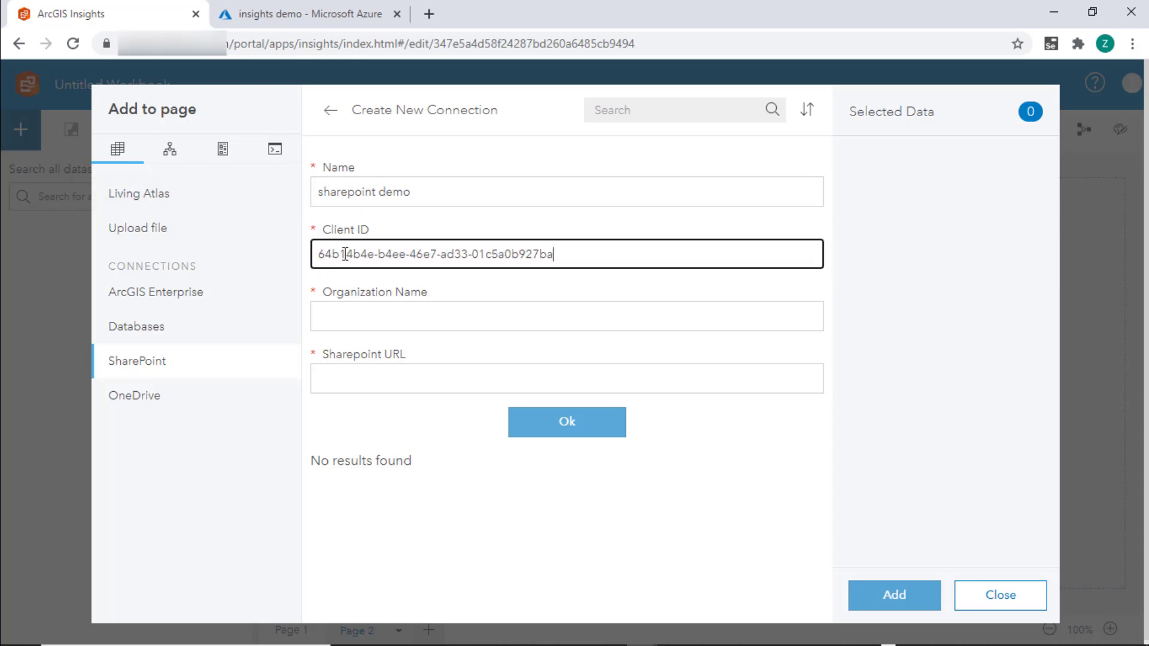
click(350, 314)
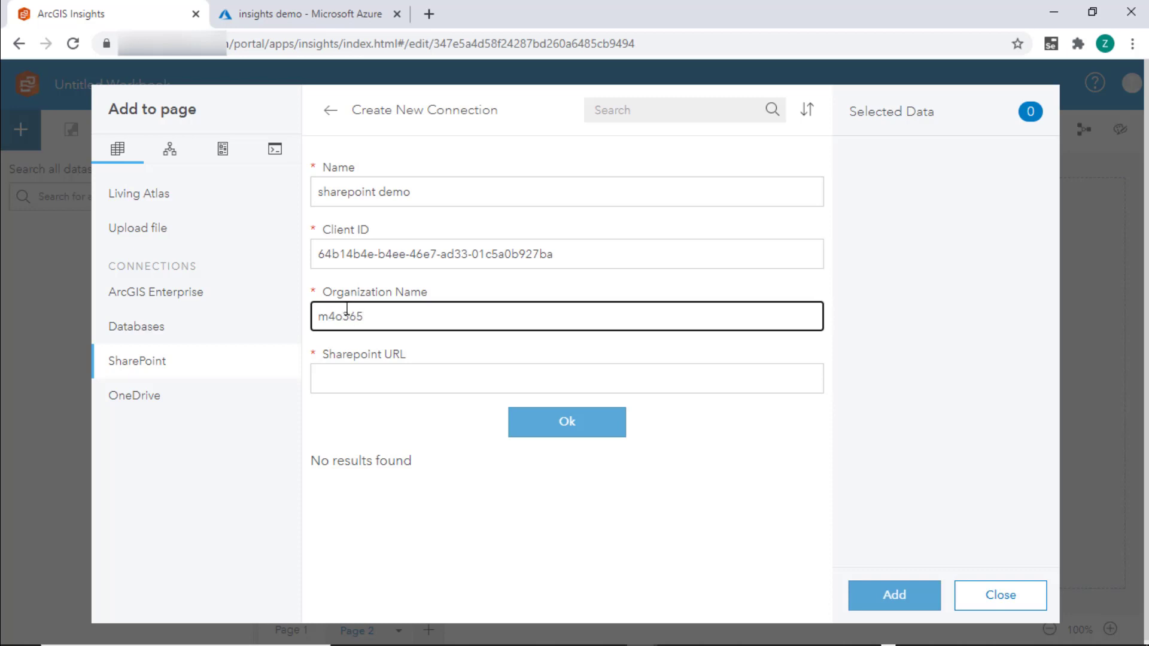
click(411, 378)
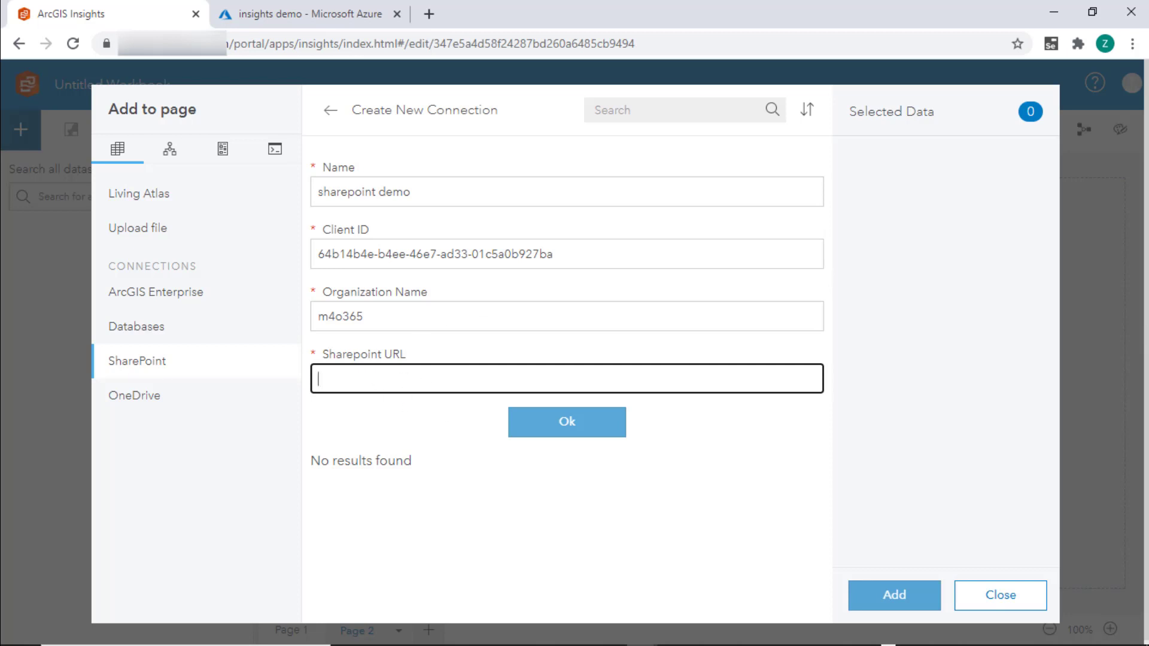
key(alt+Tab)
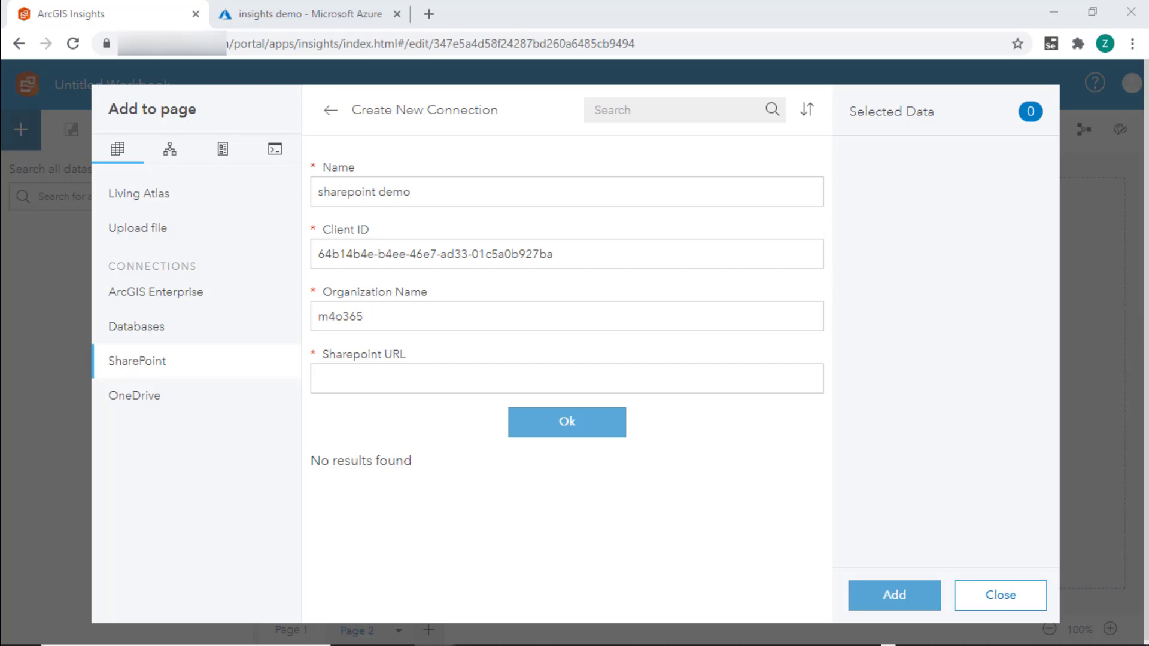
click(403, 375)
key(ctrl+v)
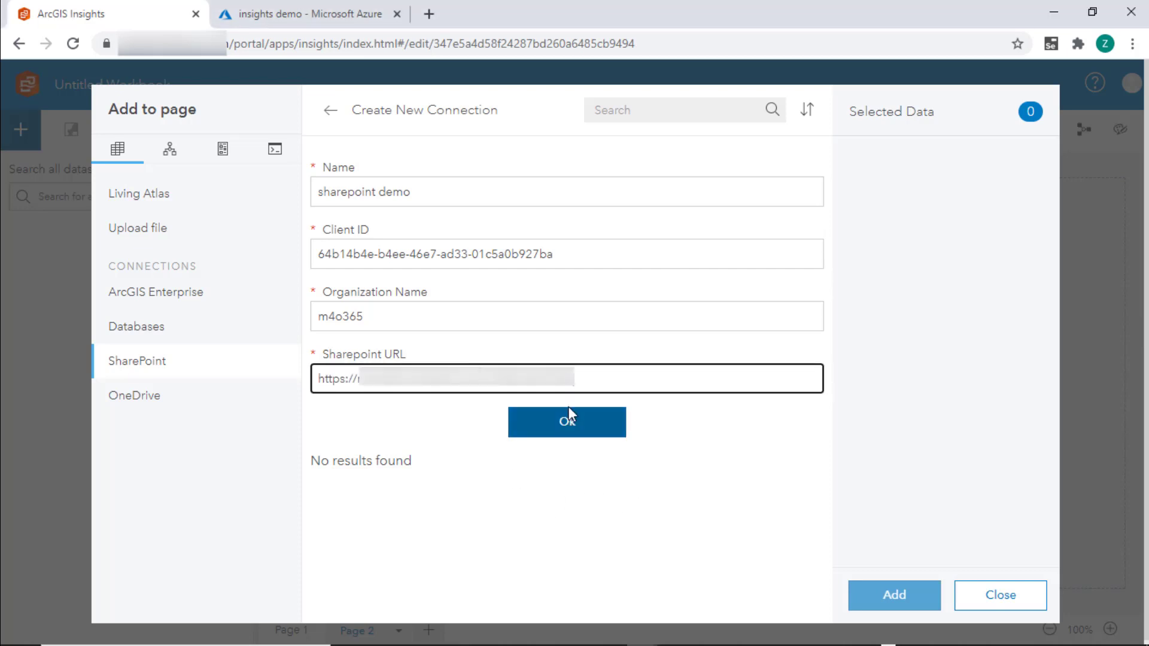
click(558, 426)
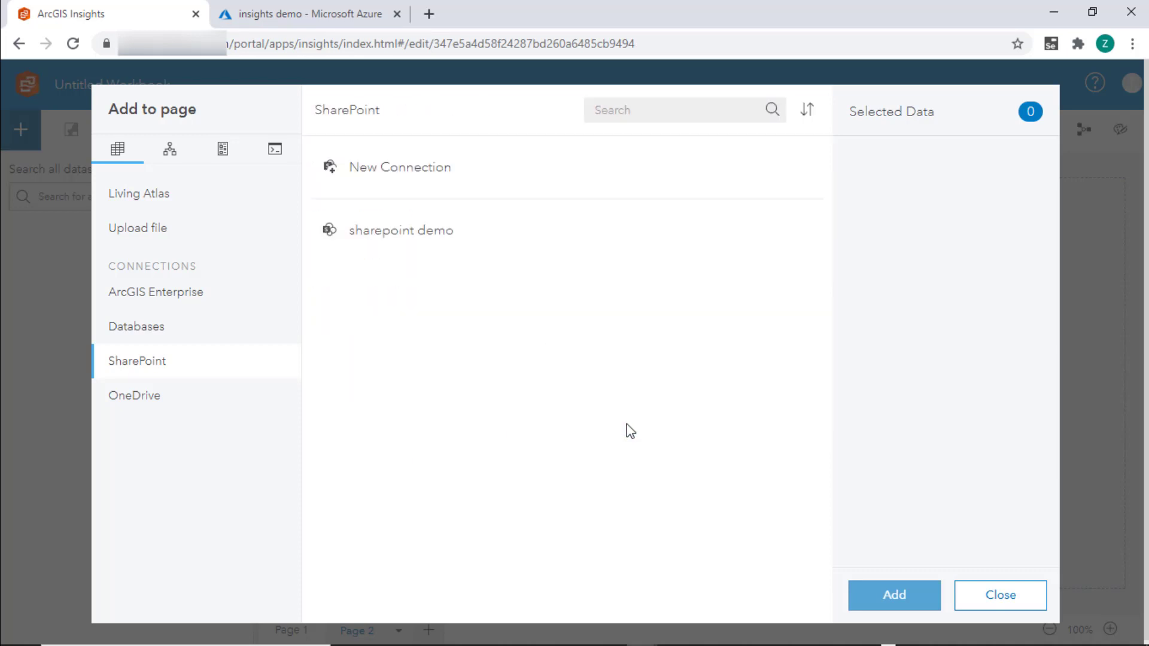
Add FloridaCounties.zip and Covid19.csv to the page from the Insights test files folder of the sharepoint demo connection
click(428, 238)
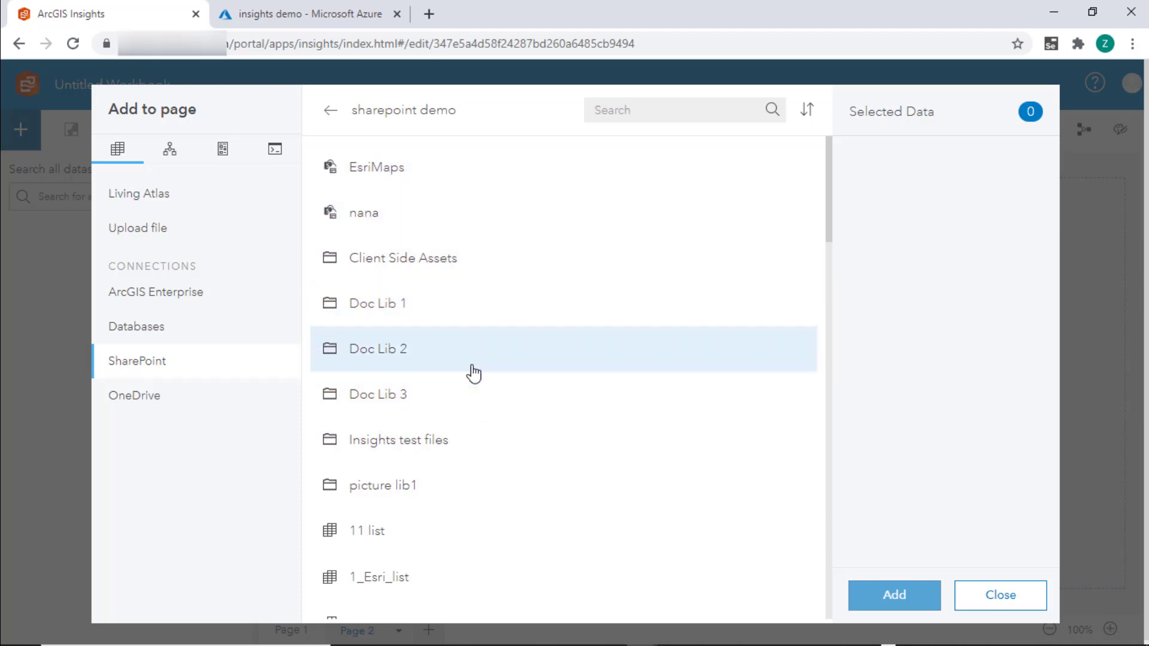
scroll(491, 446, down, 4)
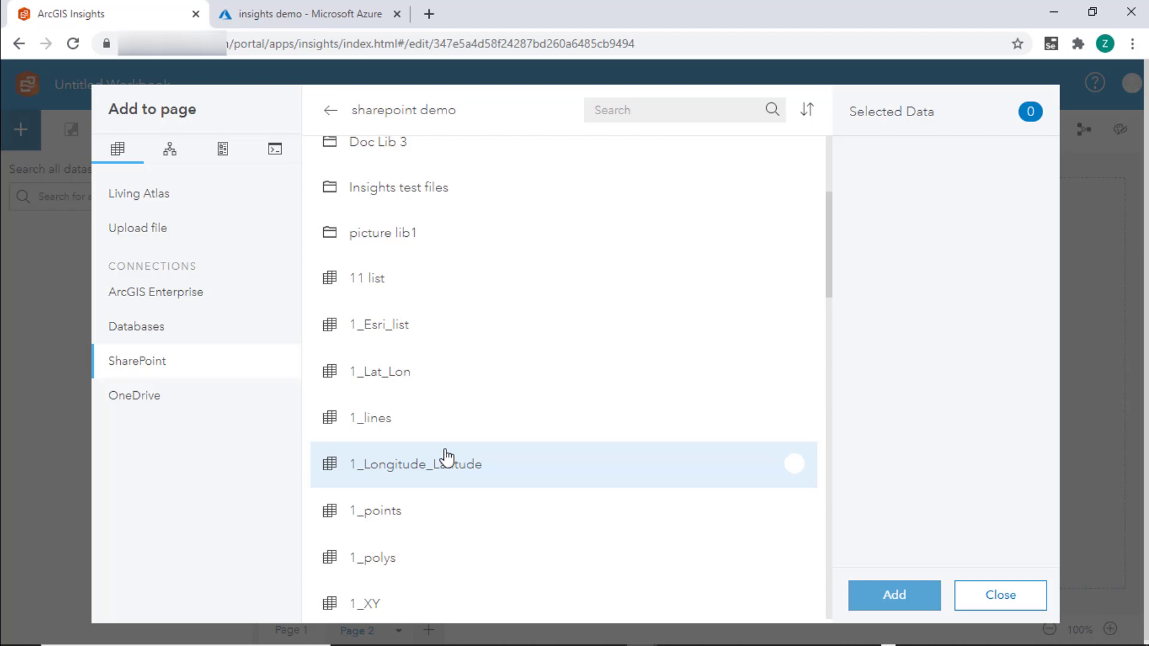
scroll(445, 453, up, 4)
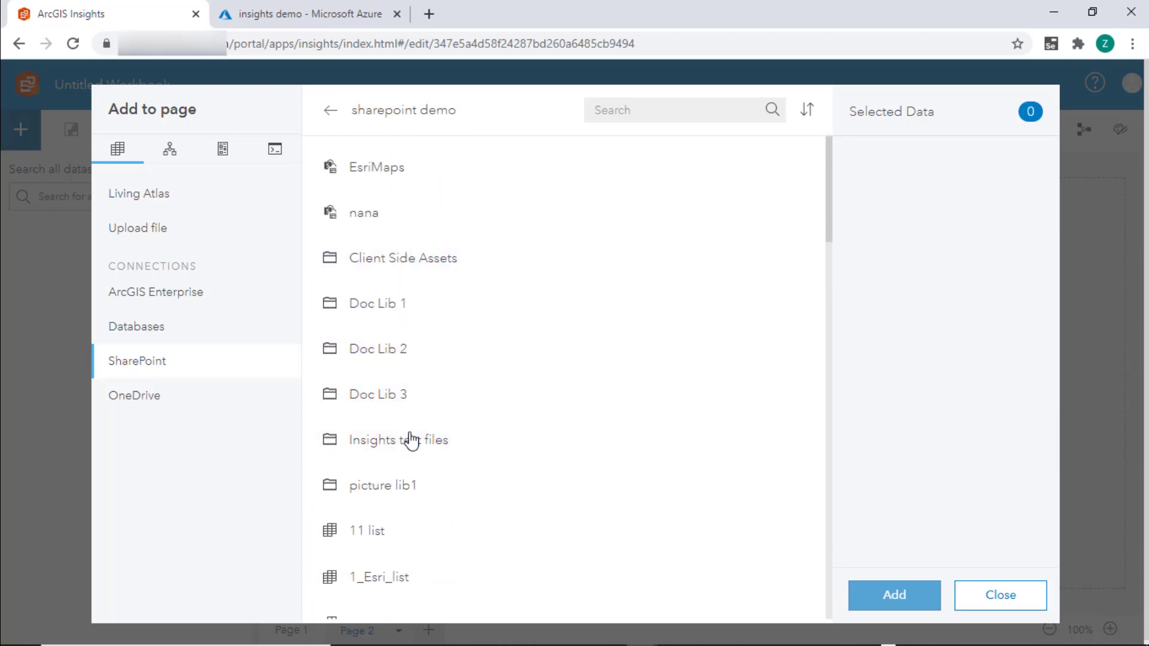
click(411, 441)
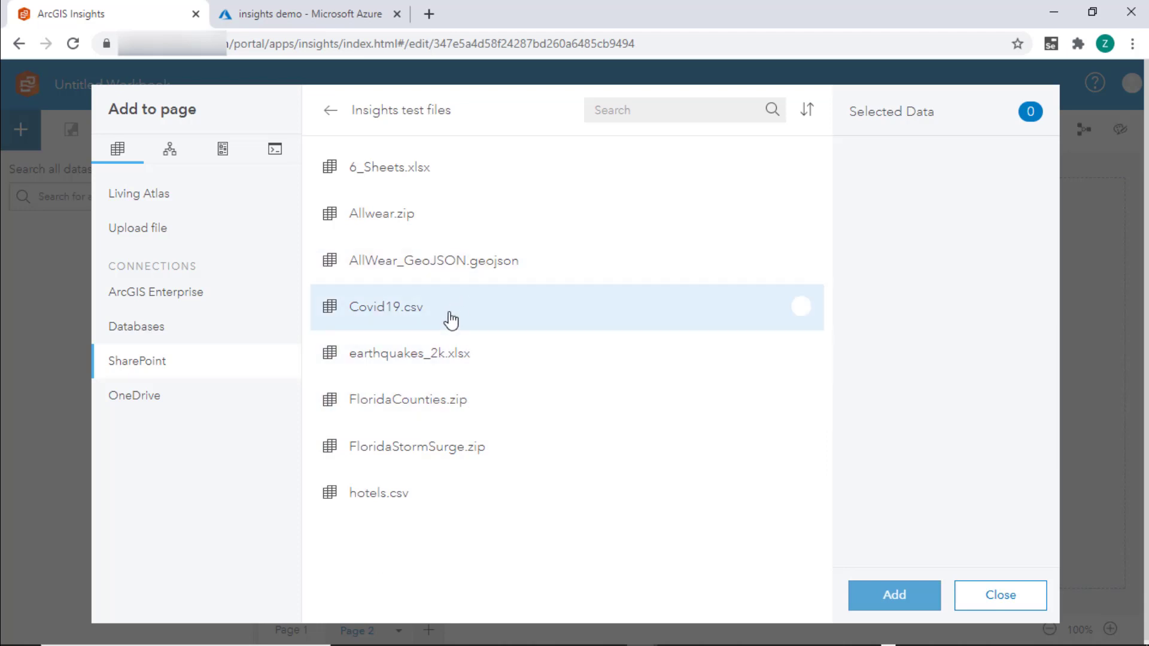
click(453, 411)
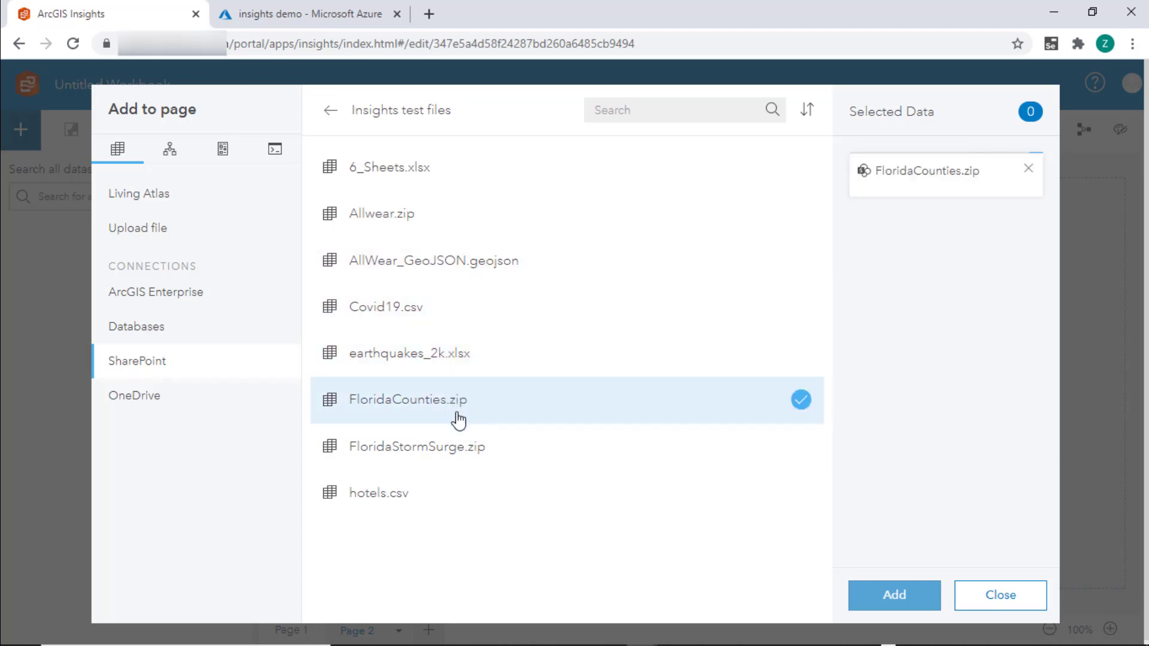
click(410, 317)
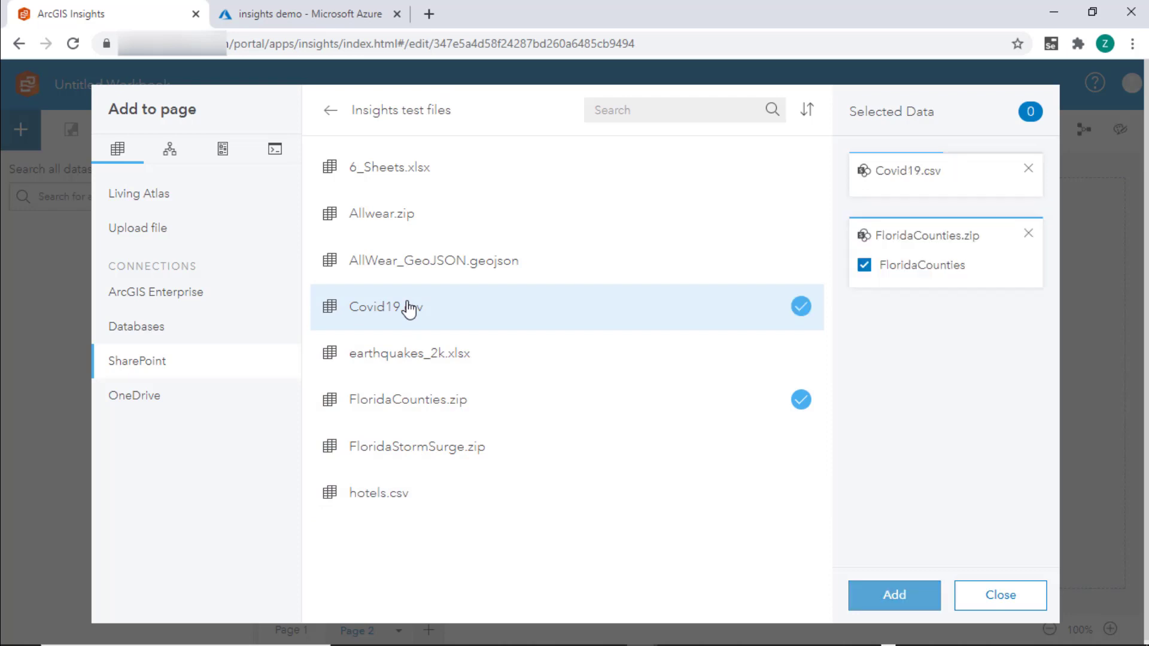
click(885, 596)
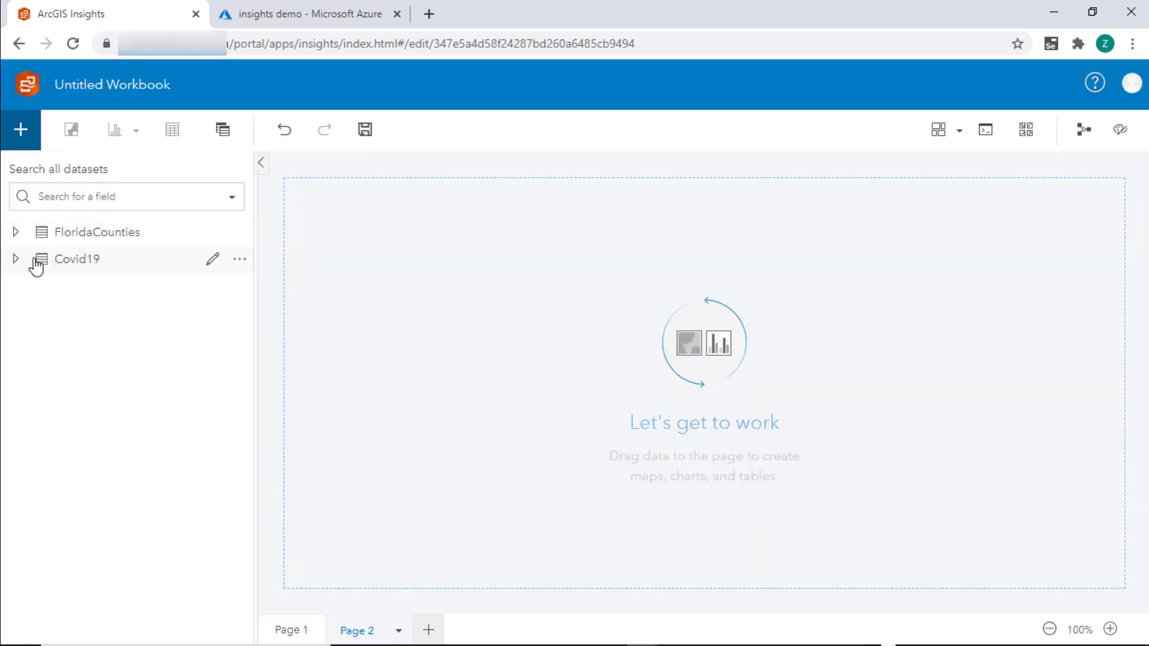
Create a map on Page 2 from the Location field of the FloridaCounties dataset
click(17, 232)
click(120, 268)
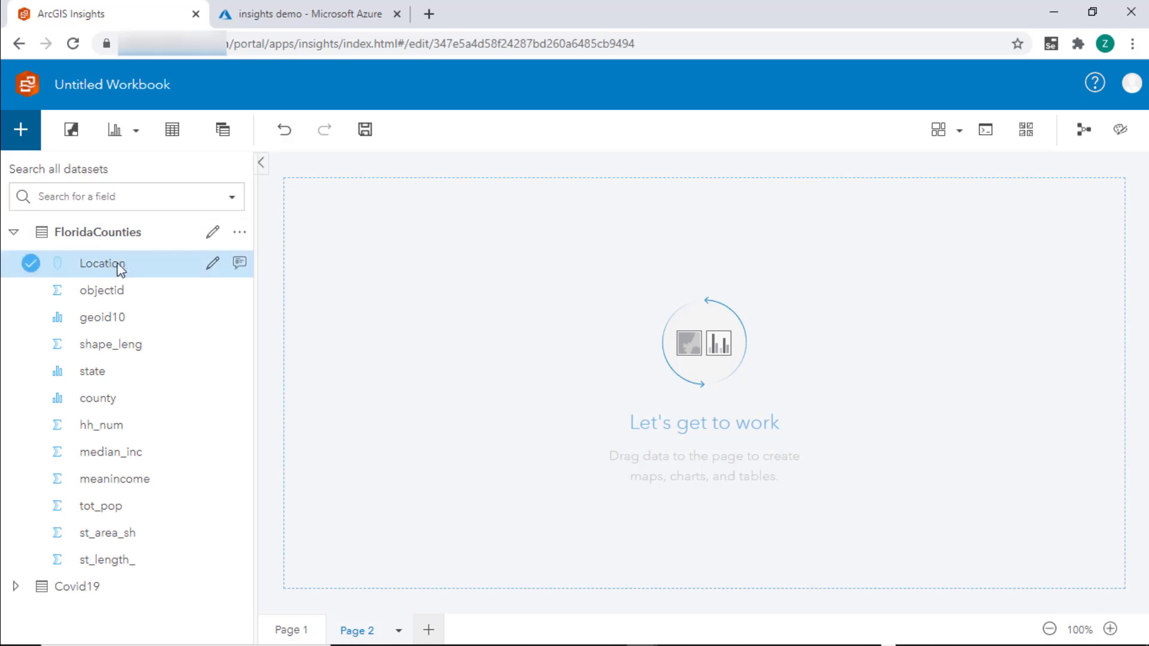
drag(119, 268, 326, 242)
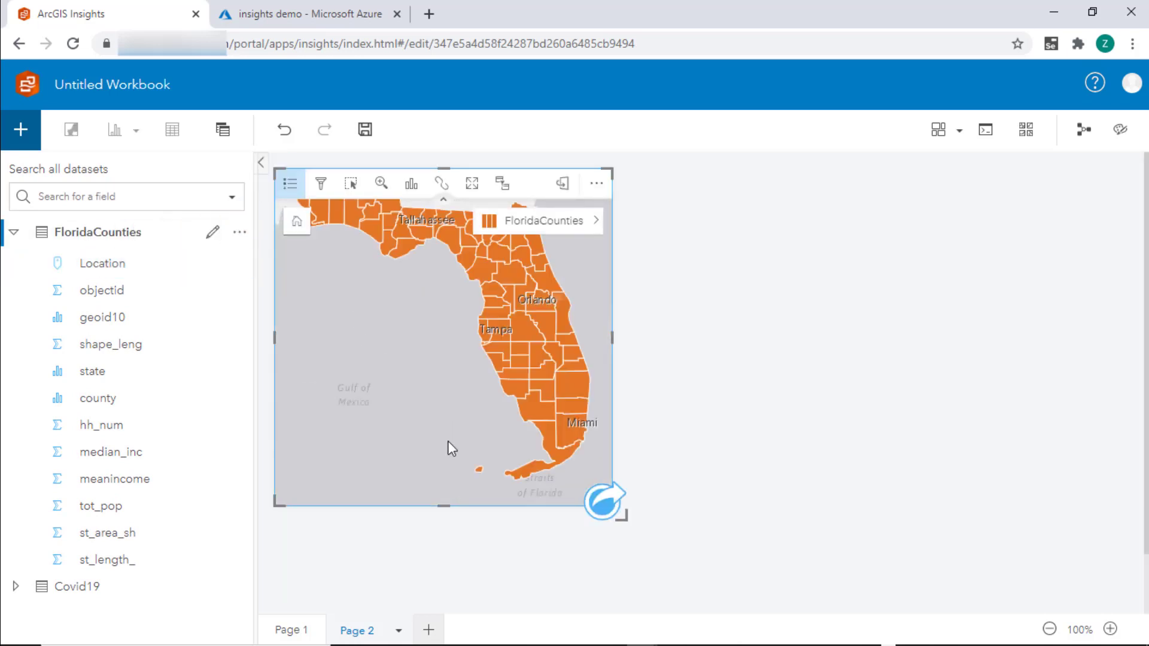
Add the 1_points list from the sharepoint demo connection to the page and map it beside the FloridaCounties map
click(21, 129)
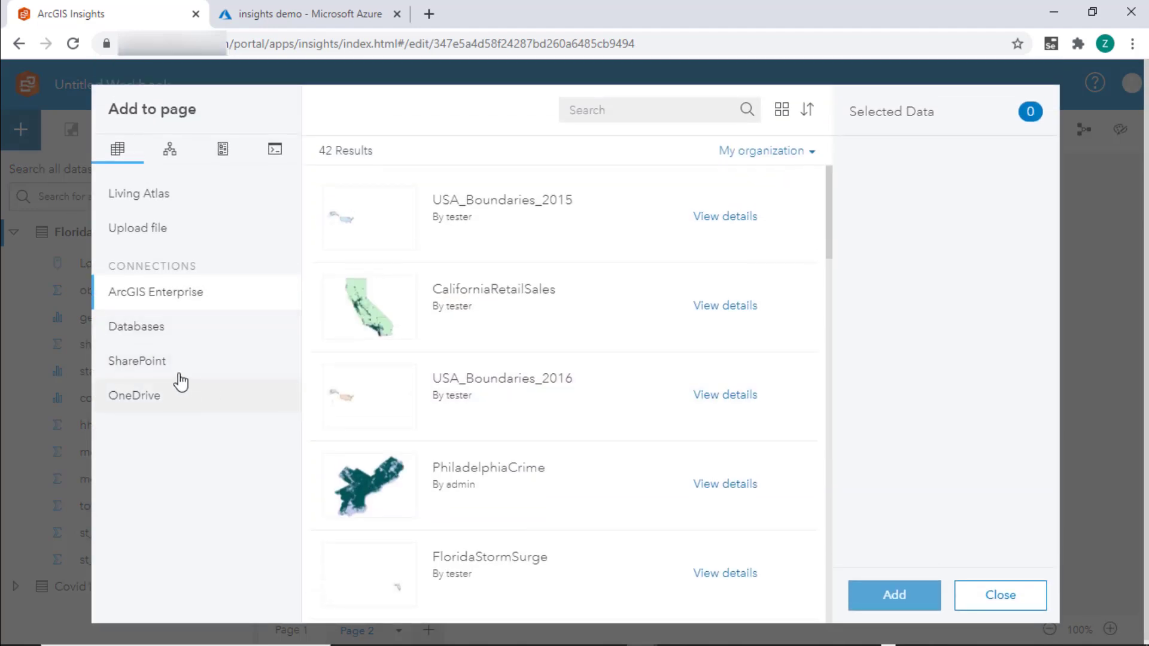
click(159, 363)
click(375, 242)
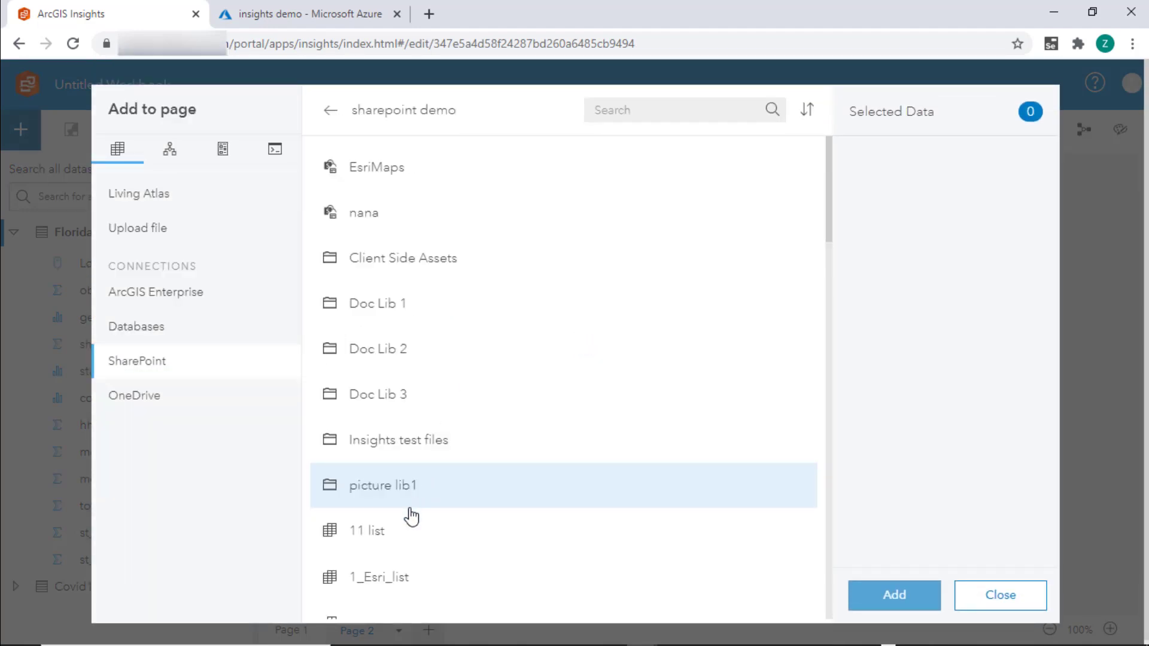
scroll(411, 515, down, 5)
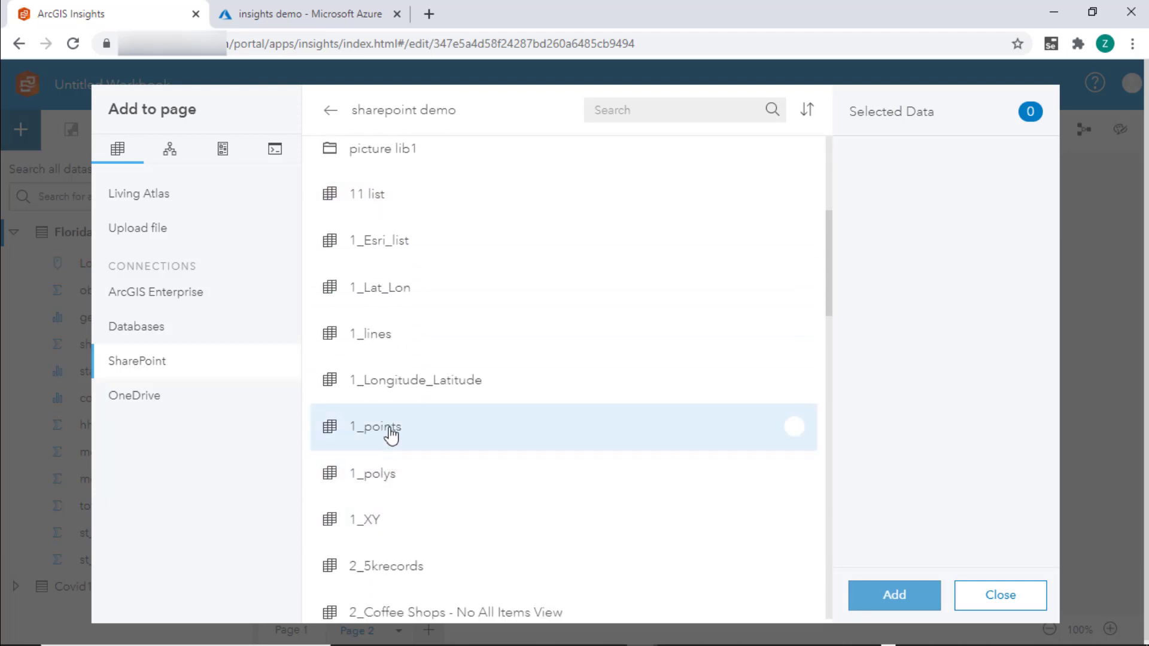
click(429, 435)
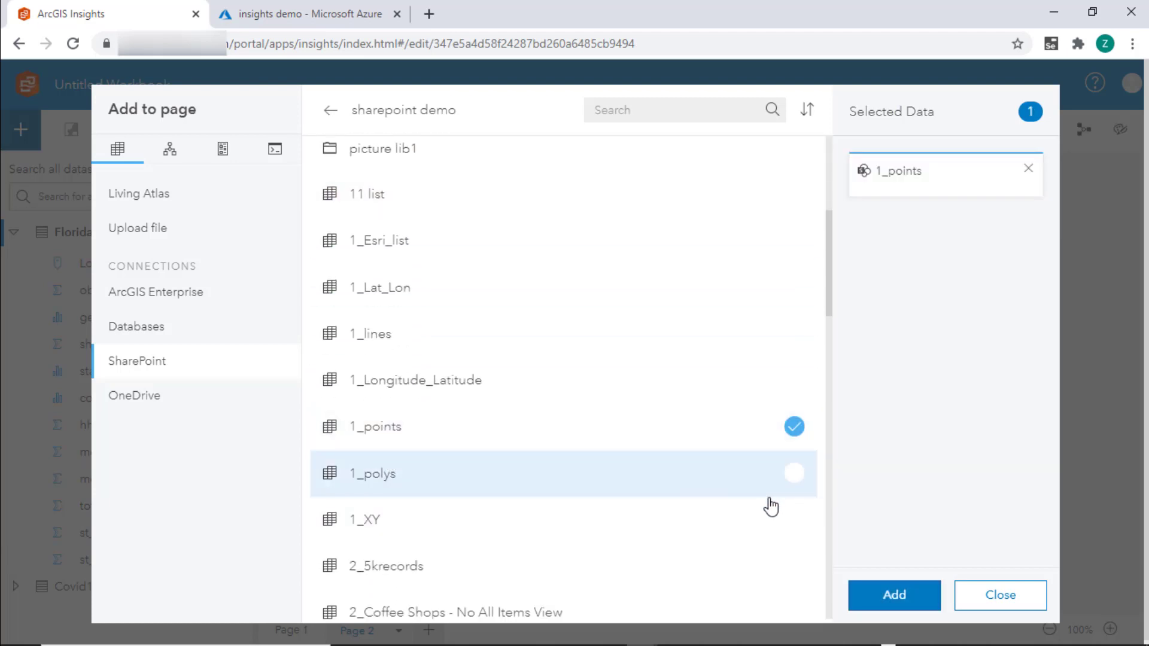
click(876, 595)
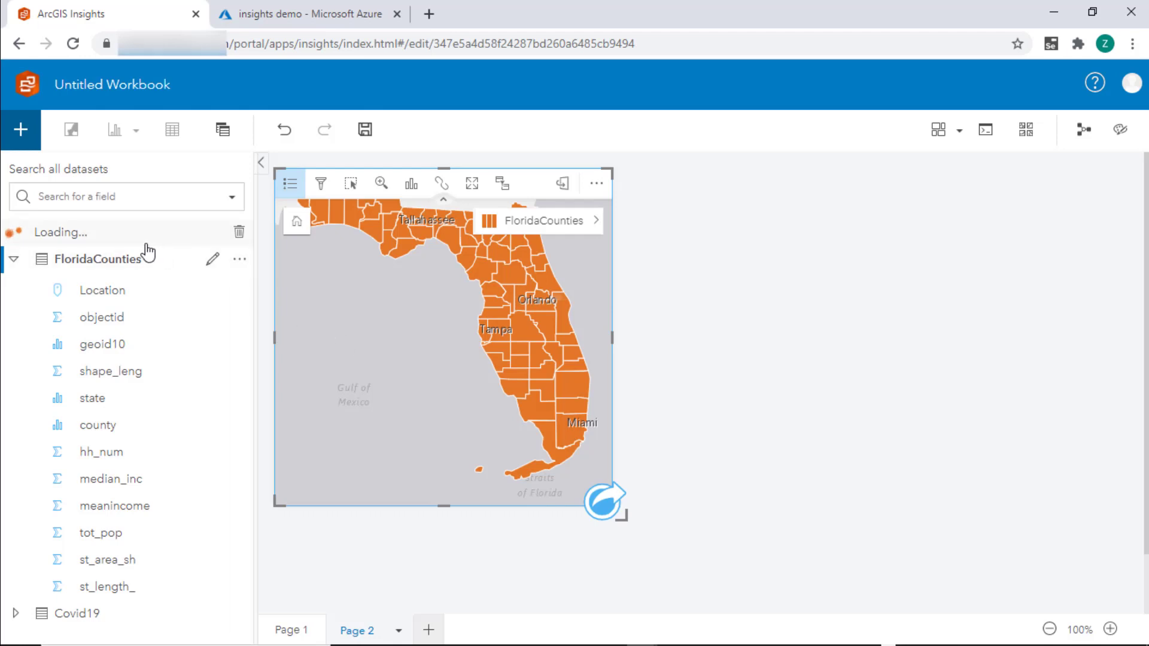
drag(84, 242, 676, 222)
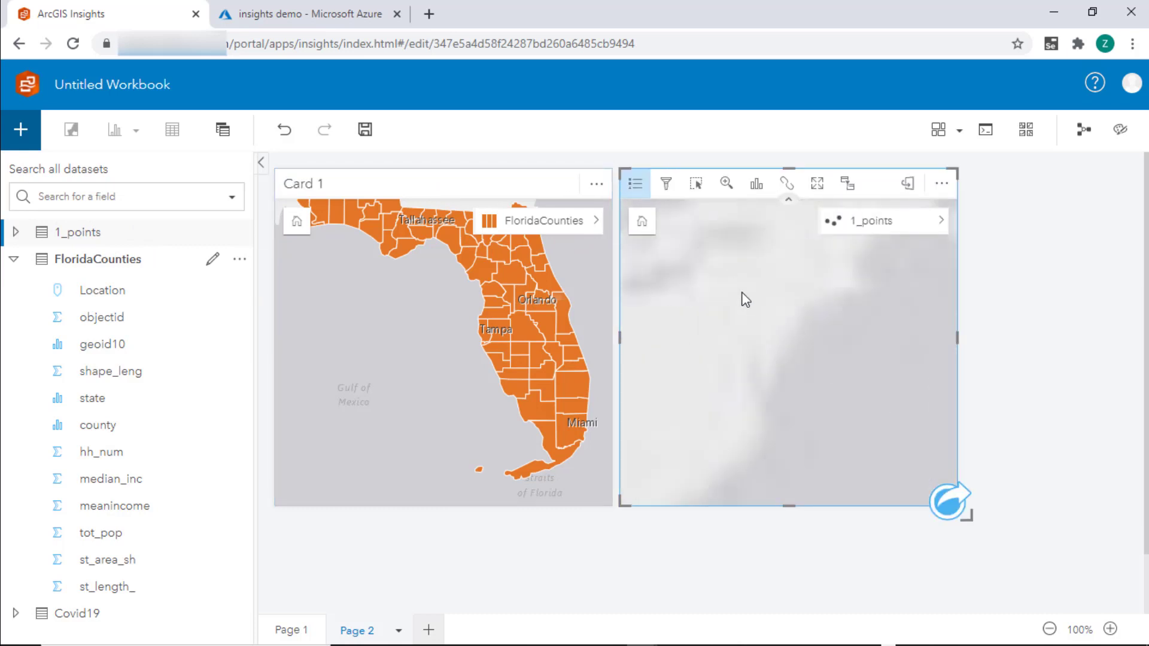
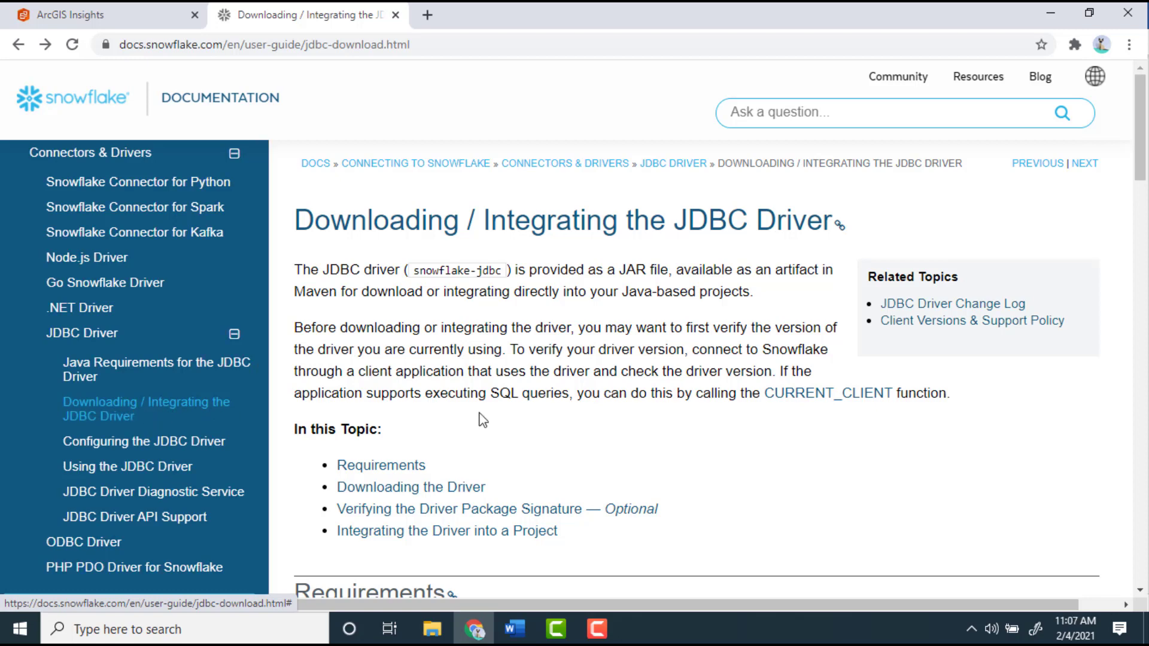
Open the Maven Central Repository listing for snowflake-jdbc from the driver download instructions in the Snowflake documentation
scroll(769, 419, down, 4)
scroll(767, 416, down, 3)
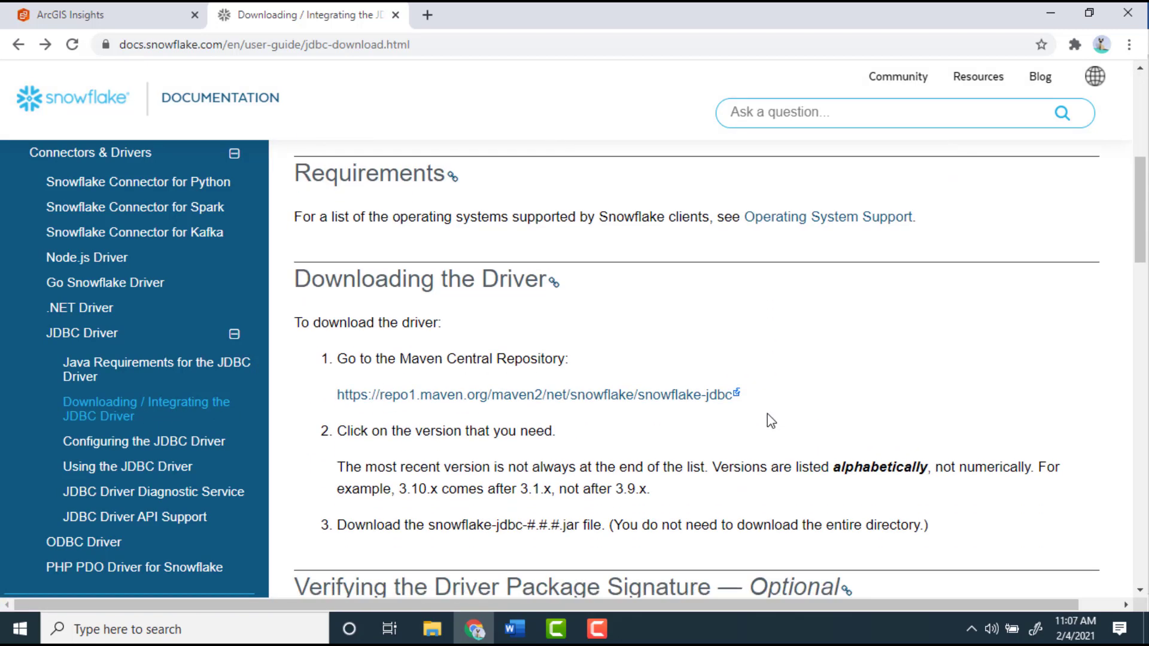
click(469, 398)
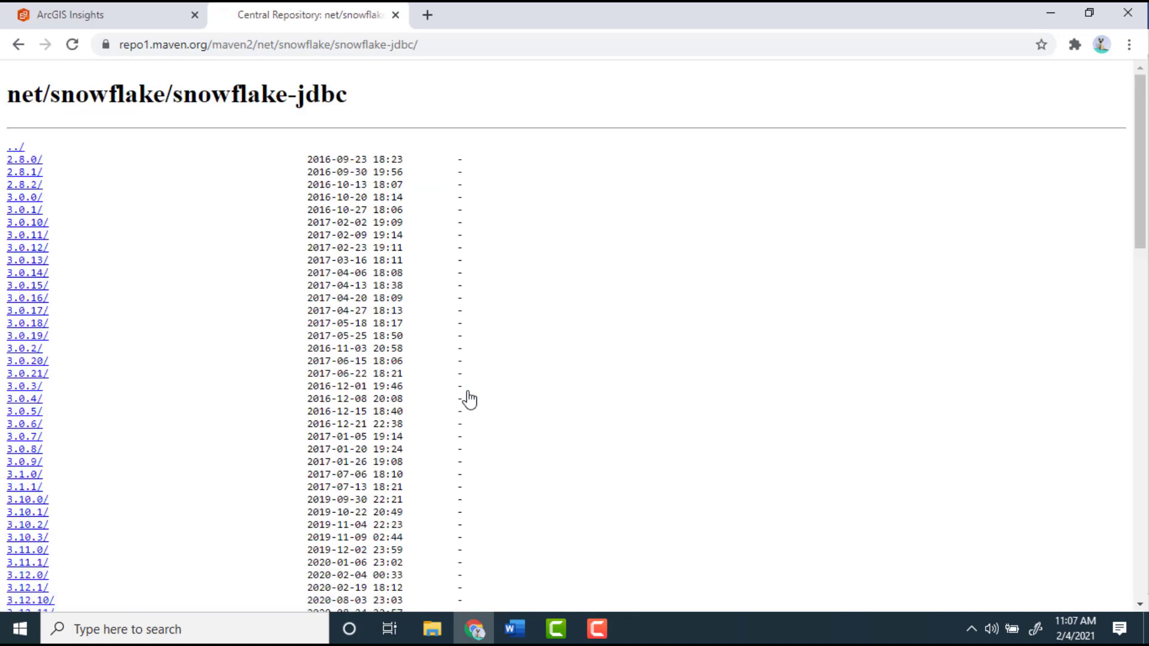
Download snowflake-jdbc-3.12.16.jar from the 3.12.16 version folder and keep the file despite the browser's safety check
scroll(158, 319, down, 2)
scroll(157, 318, down, 4)
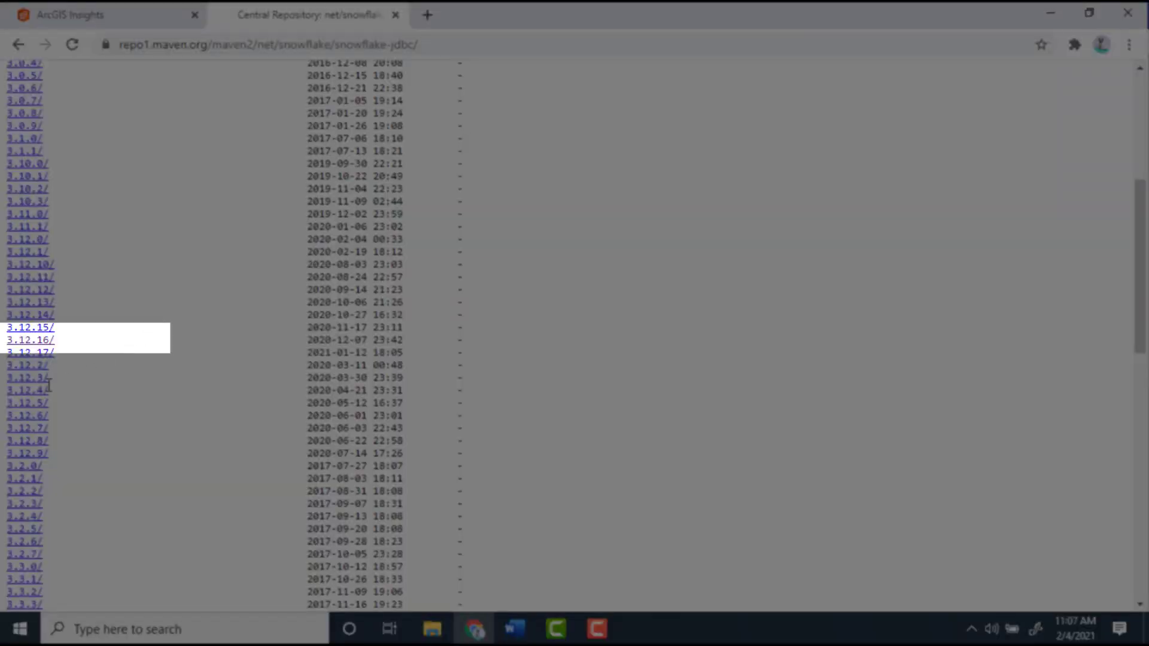
click(30, 340)
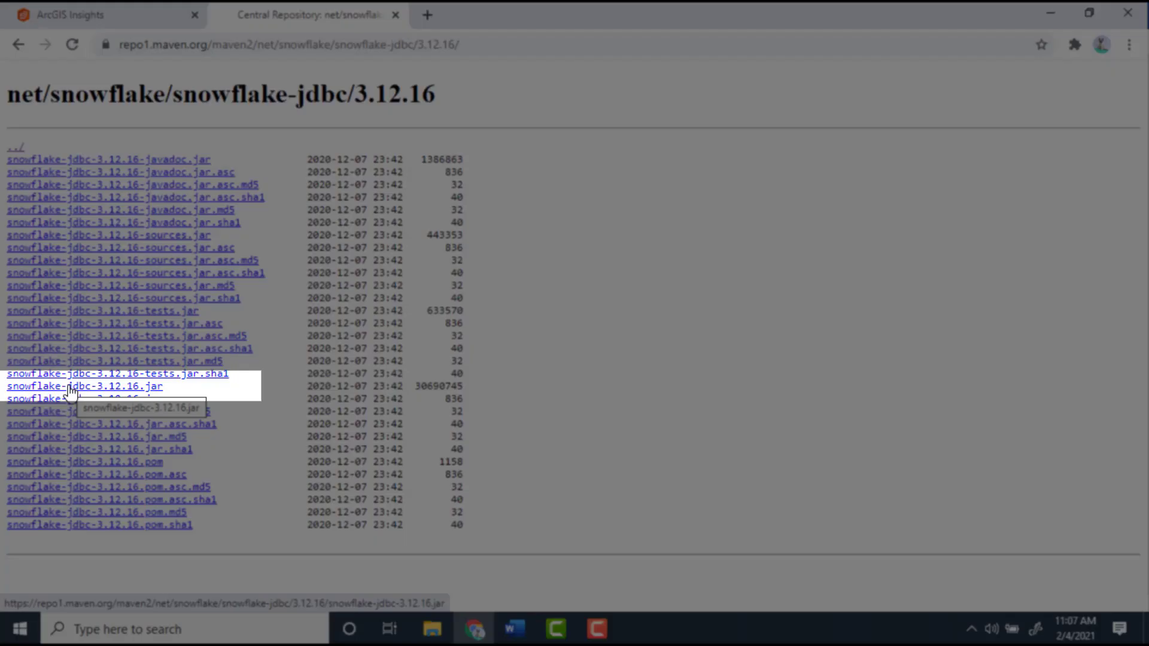
click(71, 390)
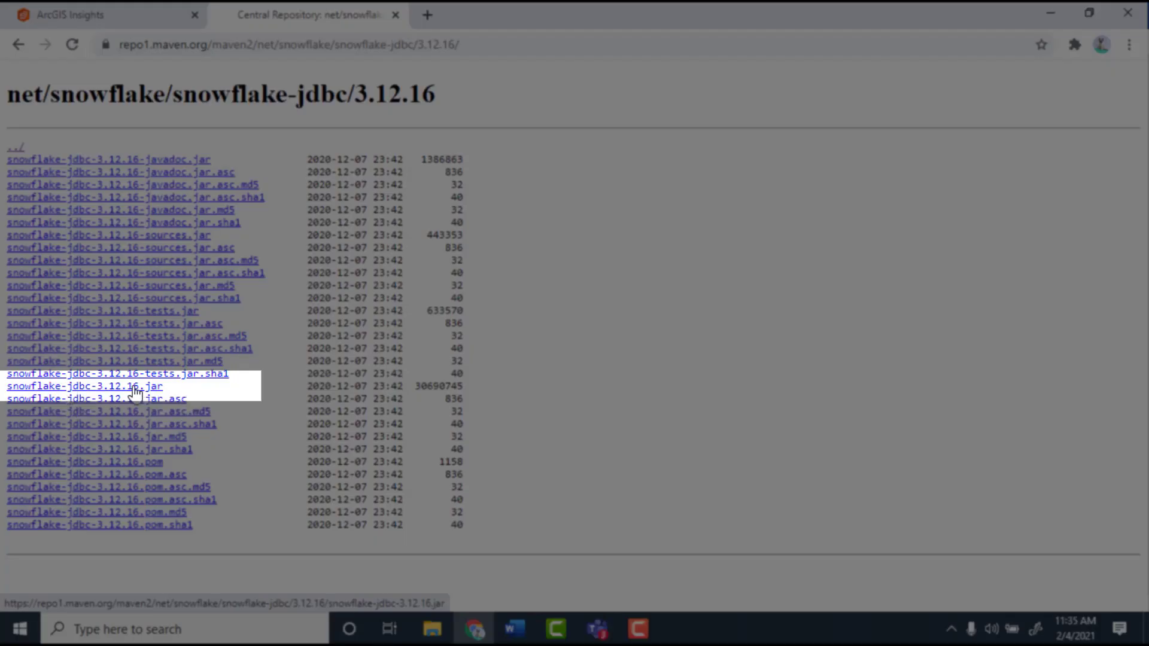
click(136, 389)
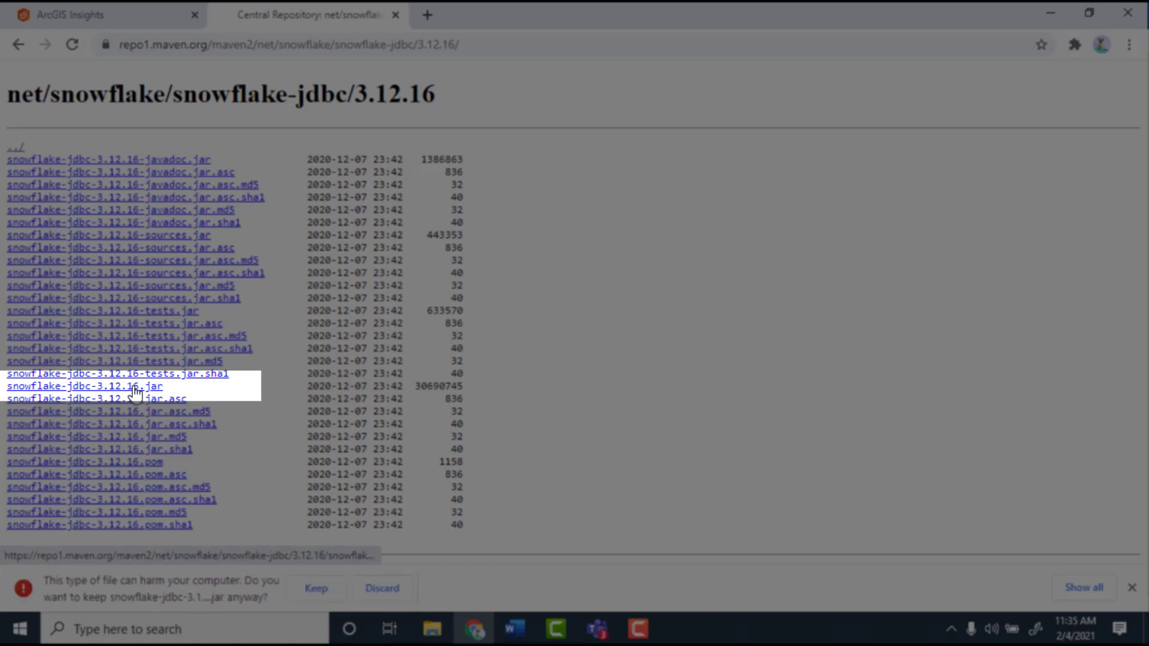
click(316, 589)
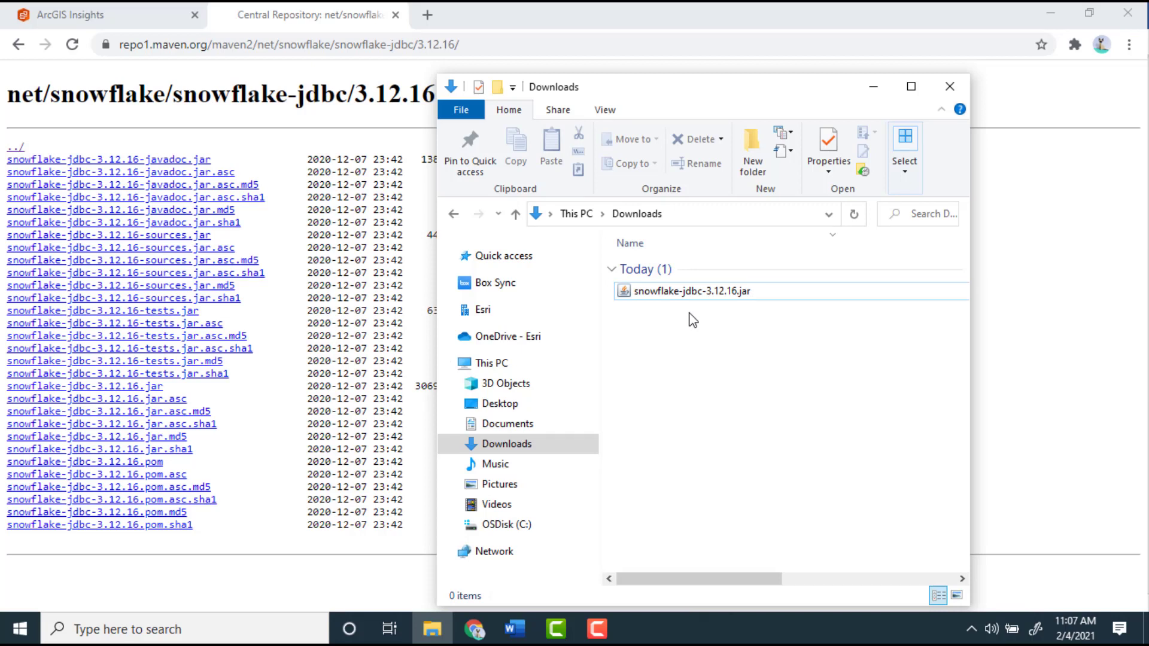
Compress snowflake-jdbc-3.12.16.jar in the Downloads folder into snowflake-jdbc-3.12.16.jar.zip with 7-Zip
click(675, 293)
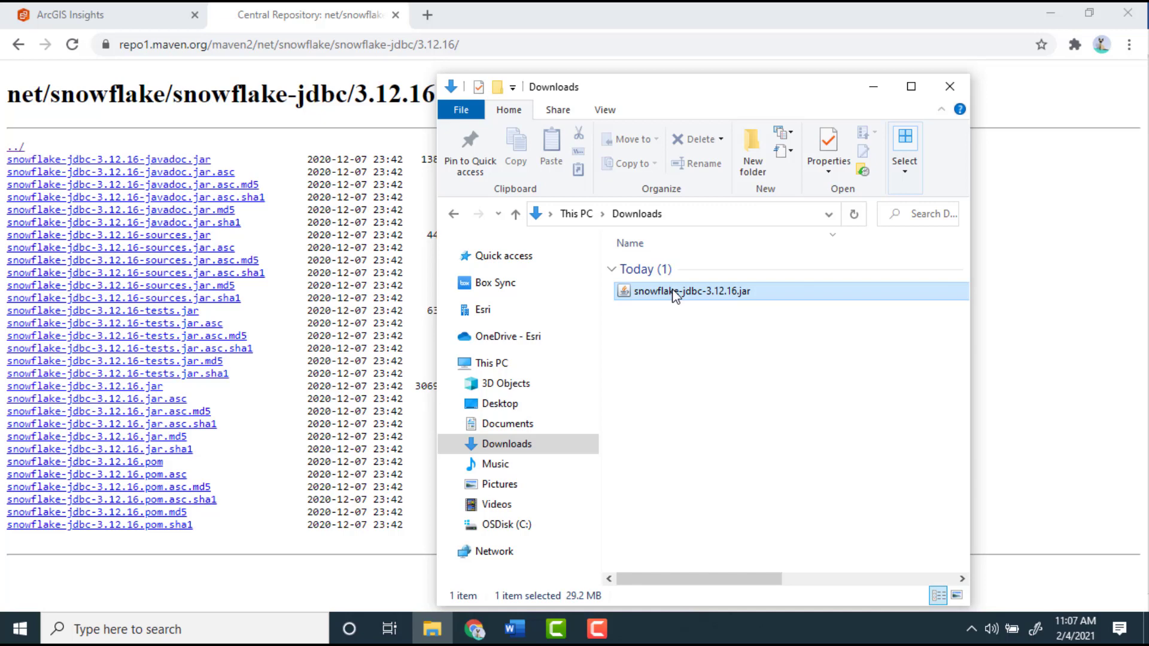
right_click(673, 294)
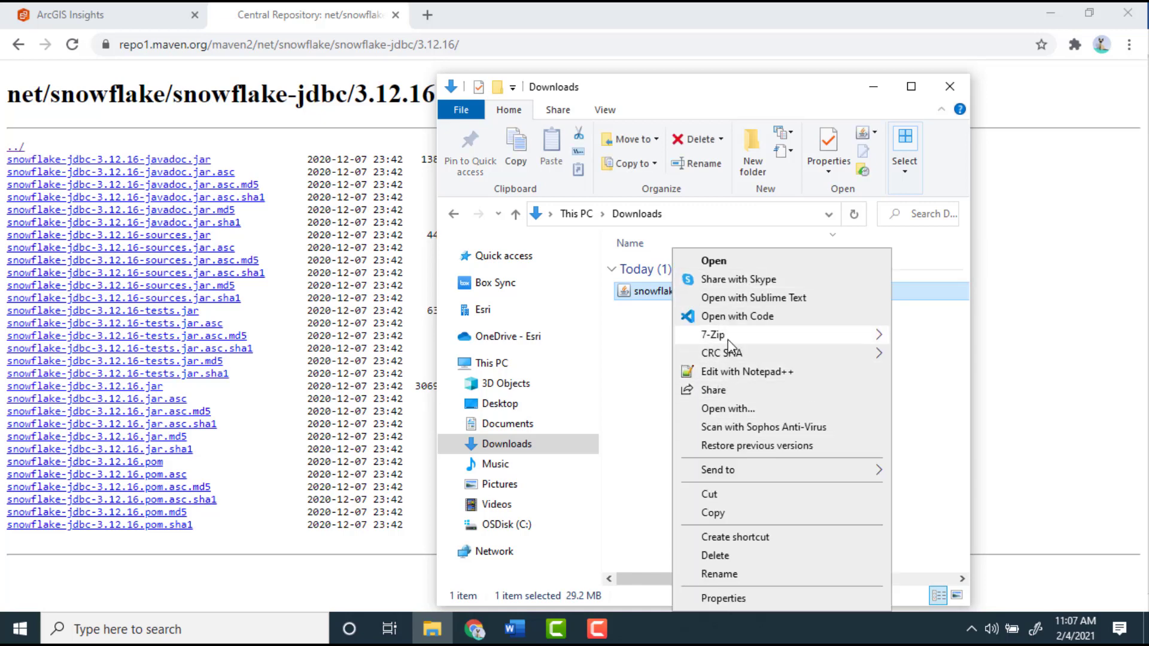
mouse_move(727, 337)
click(502, 521)
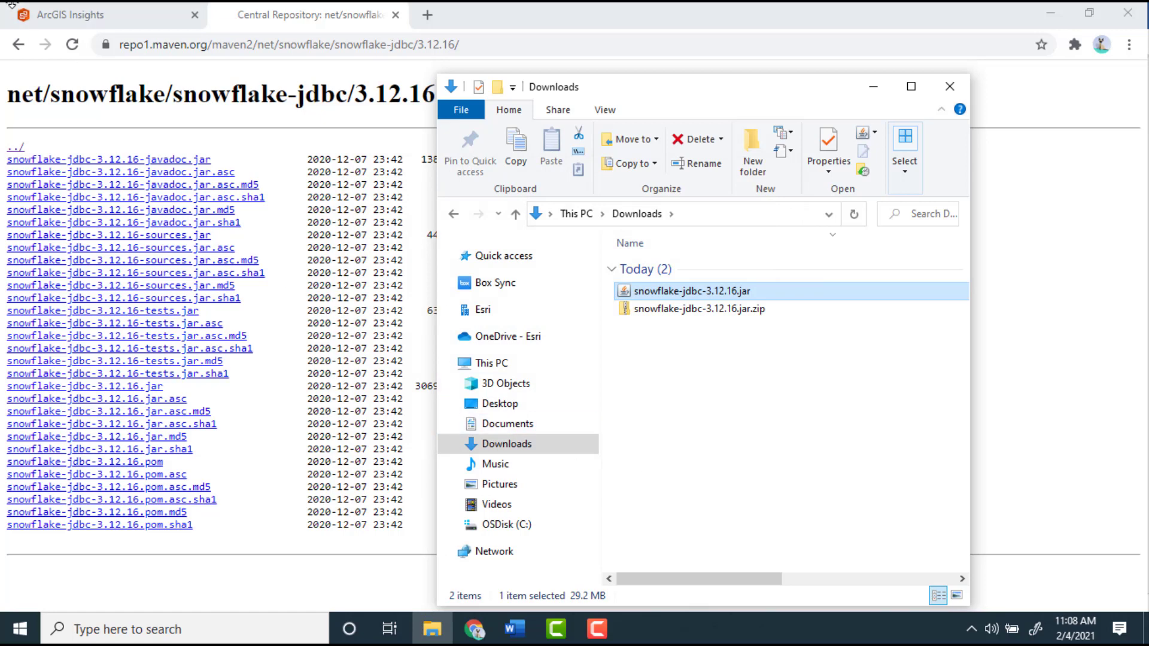
Switch to ArcGIS Insights and start adding a Snowflake connector type in the organization's connector type settings
click(66, 16)
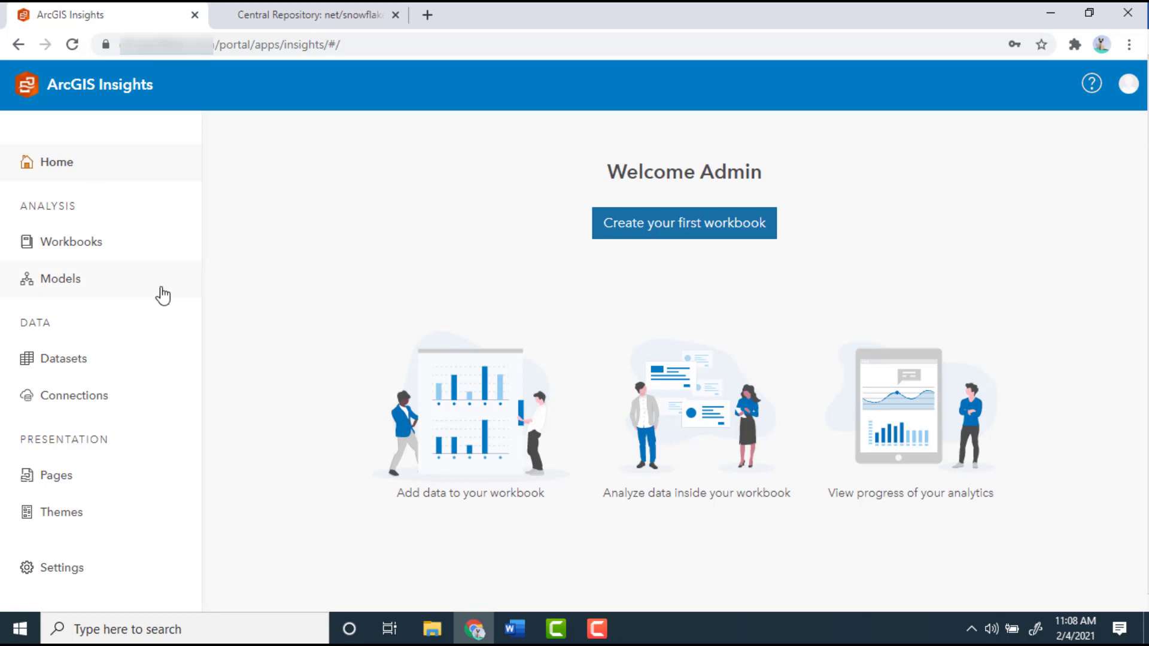
click(57, 572)
click(141, 226)
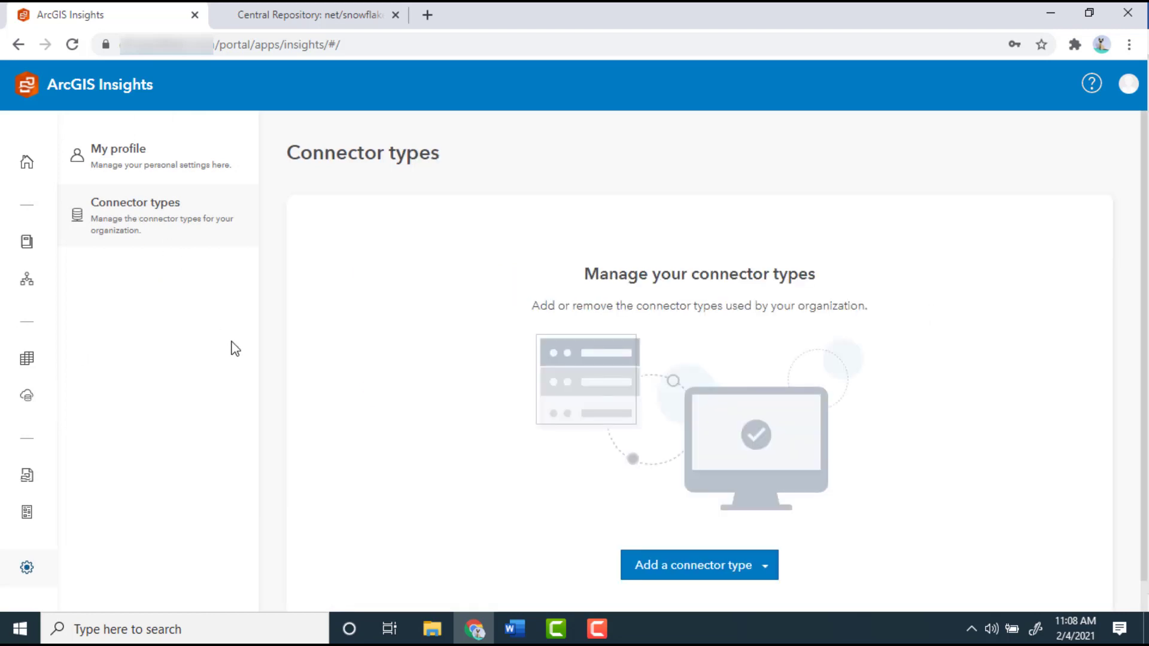
click(763, 573)
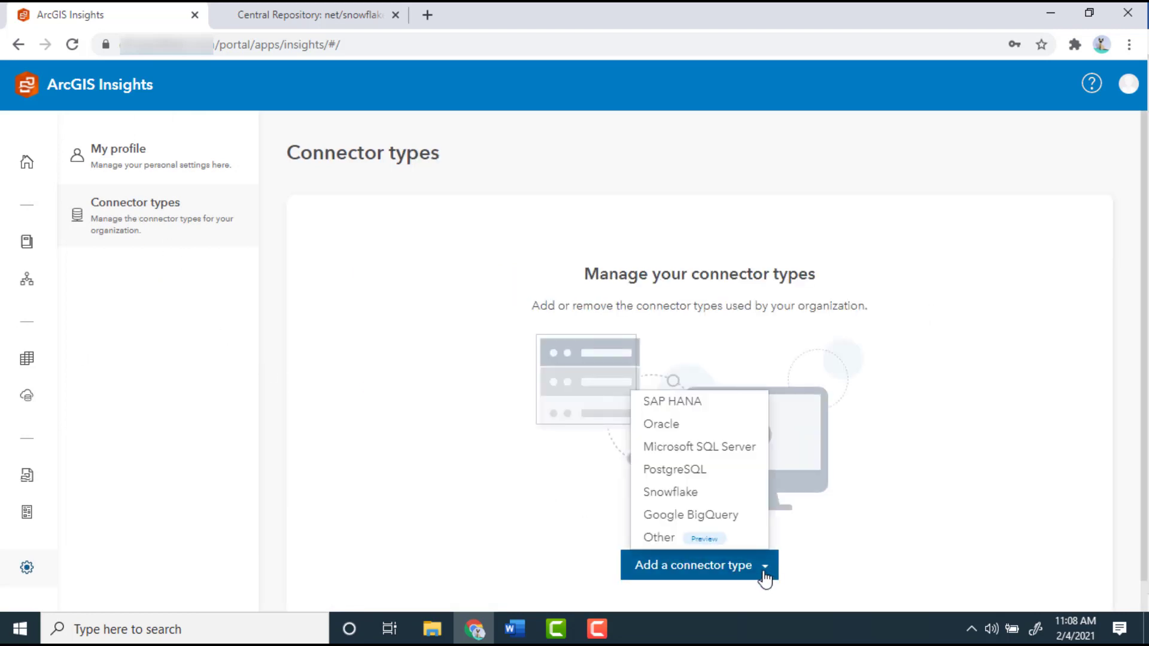
click(680, 493)
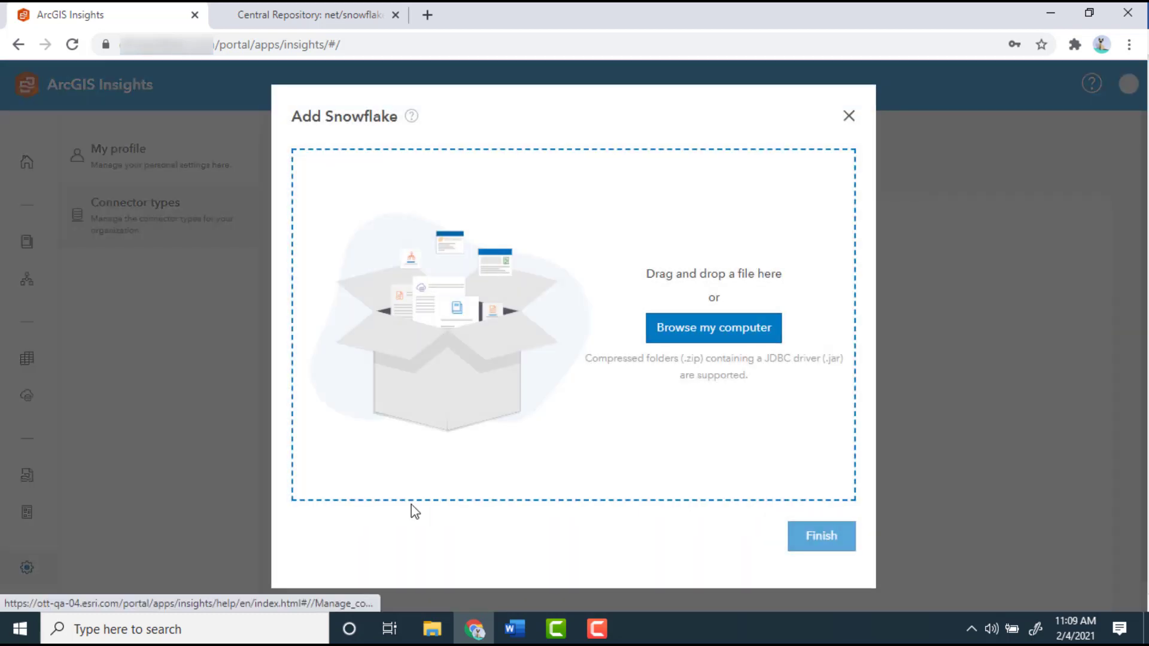
Upload snowflake-jdbc-3.12.16.jar.zip from Downloads as the Snowflake driver and finish adding the connector type
click(716, 333)
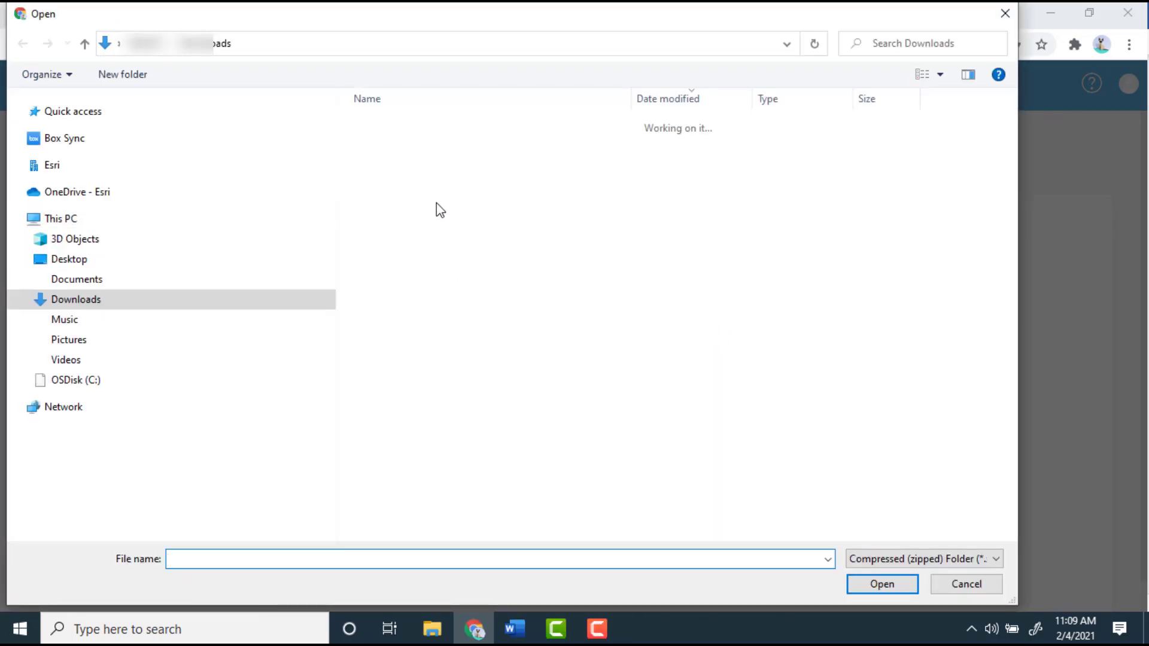
click(403, 153)
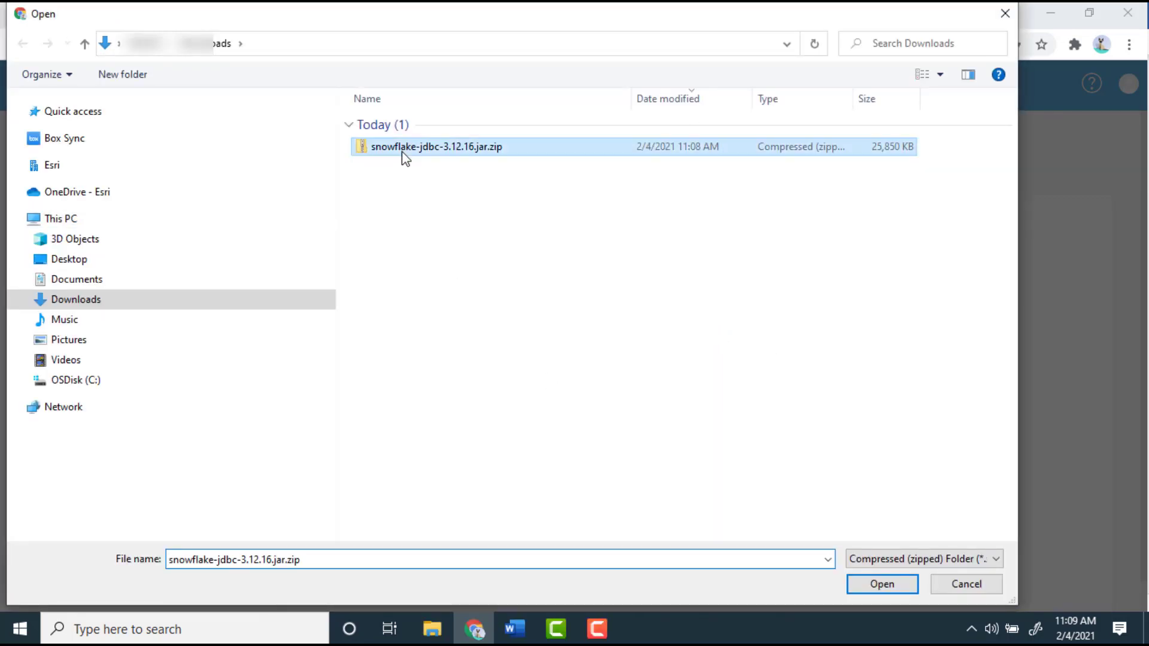
click(870, 583)
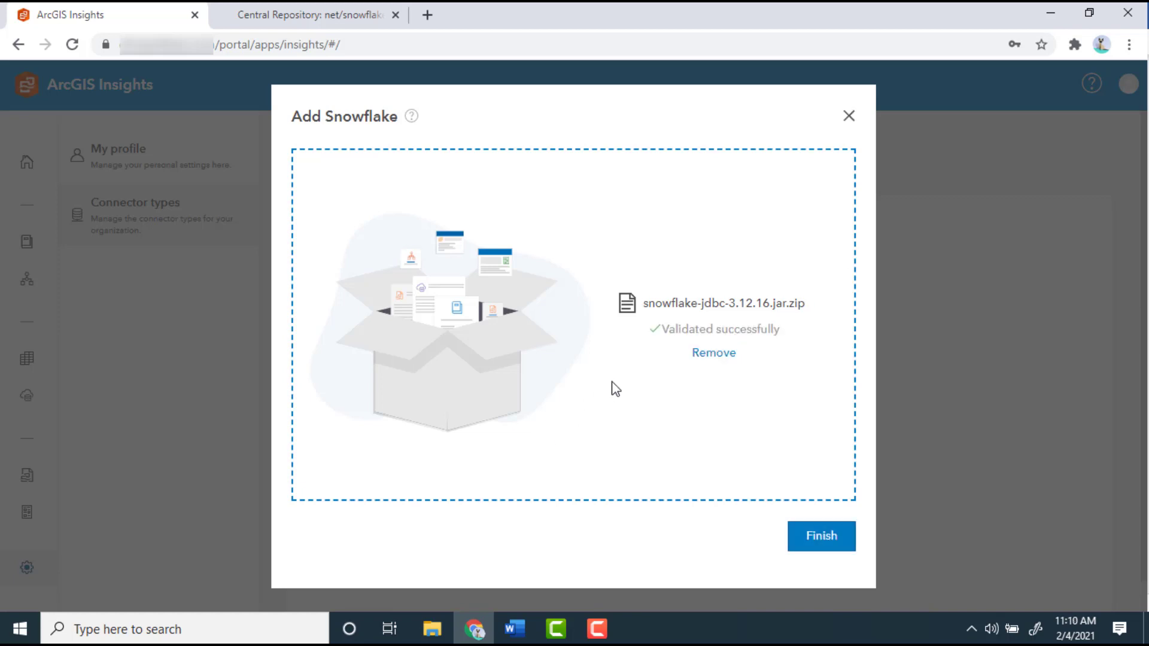
click(821, 538)
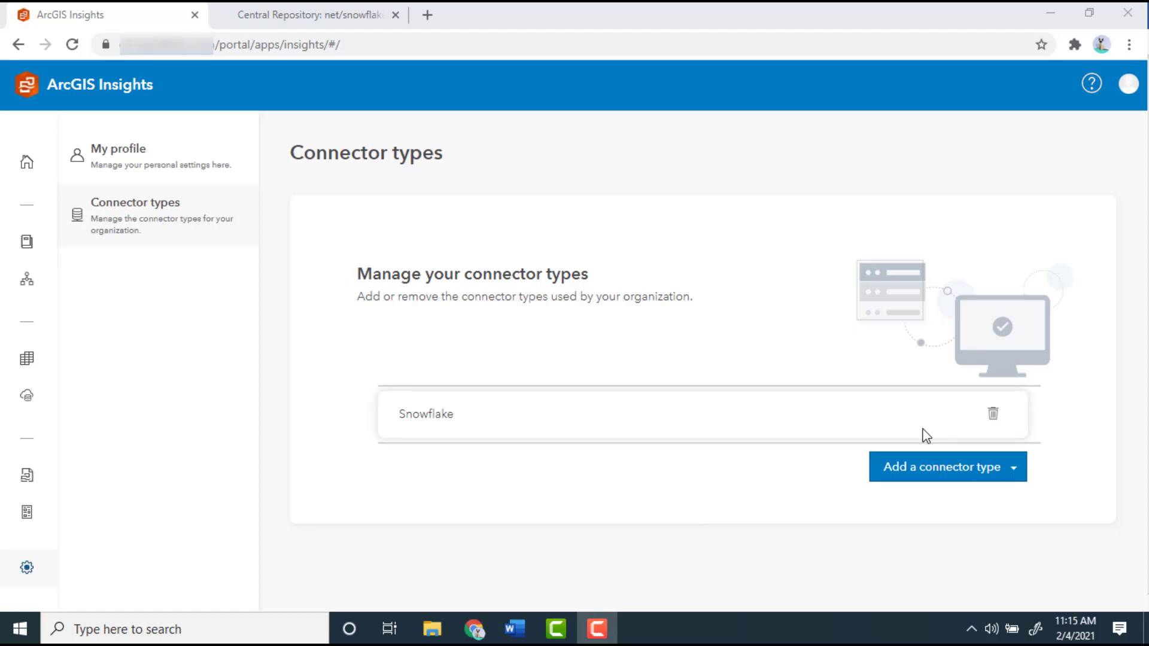
Start a new database connection of type Snowflake and name it "SnowFlake connection"
click(27, 401)
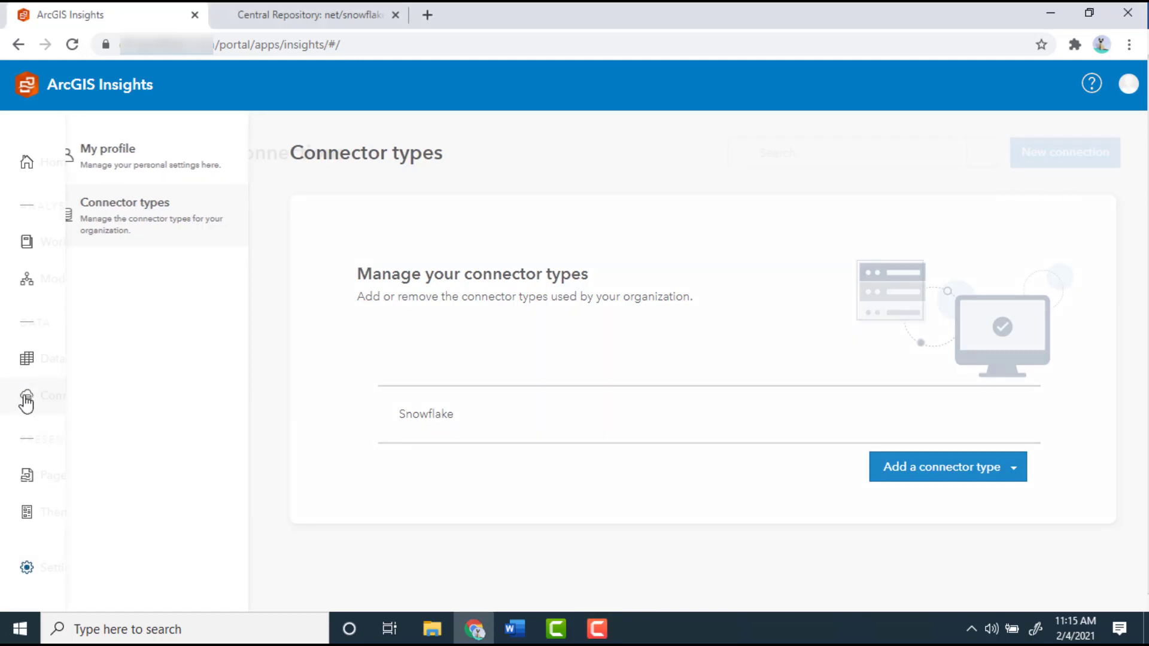
click(1015, 161)
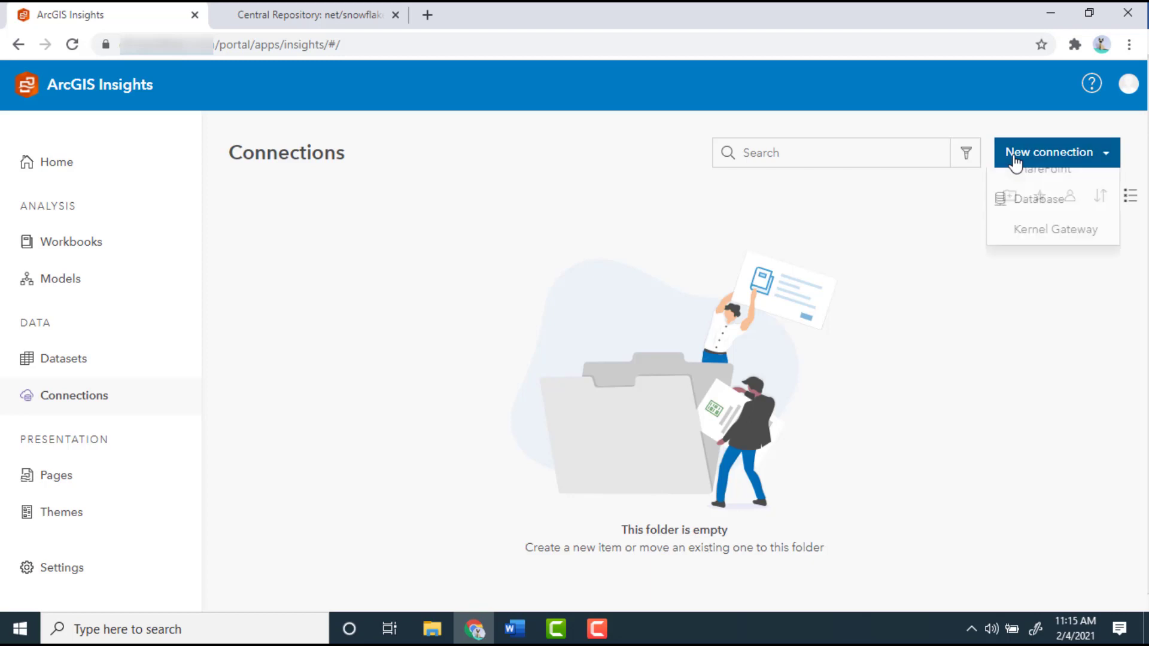
click(1023, 250)
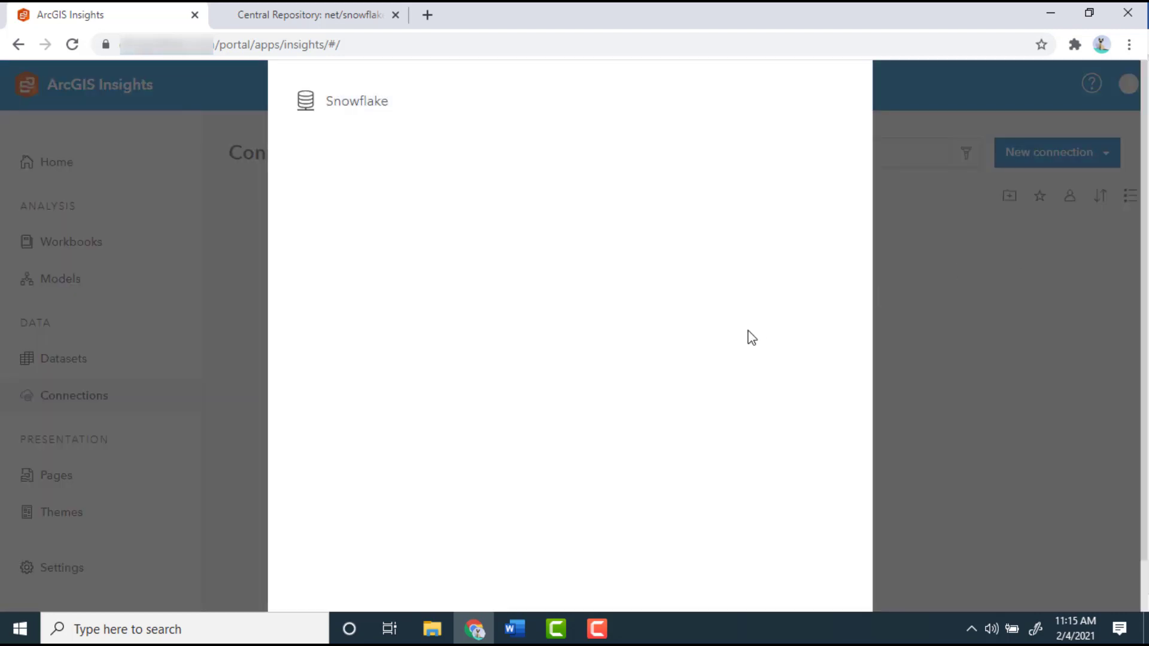
click(348, 113)
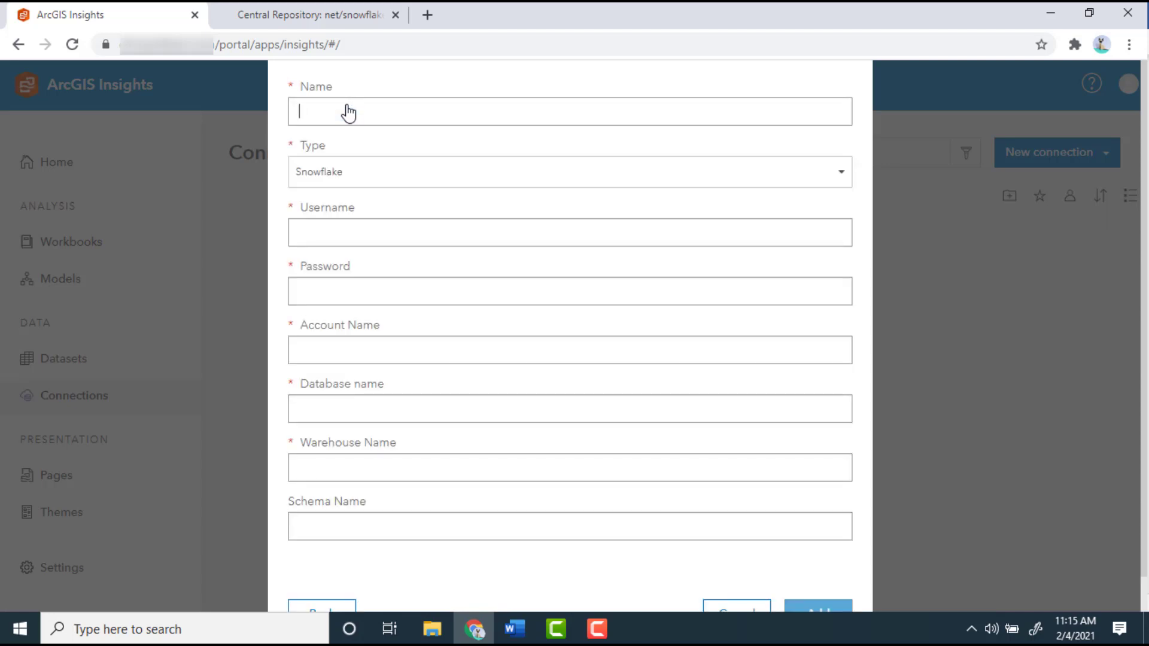
text(SnowFlake connection)
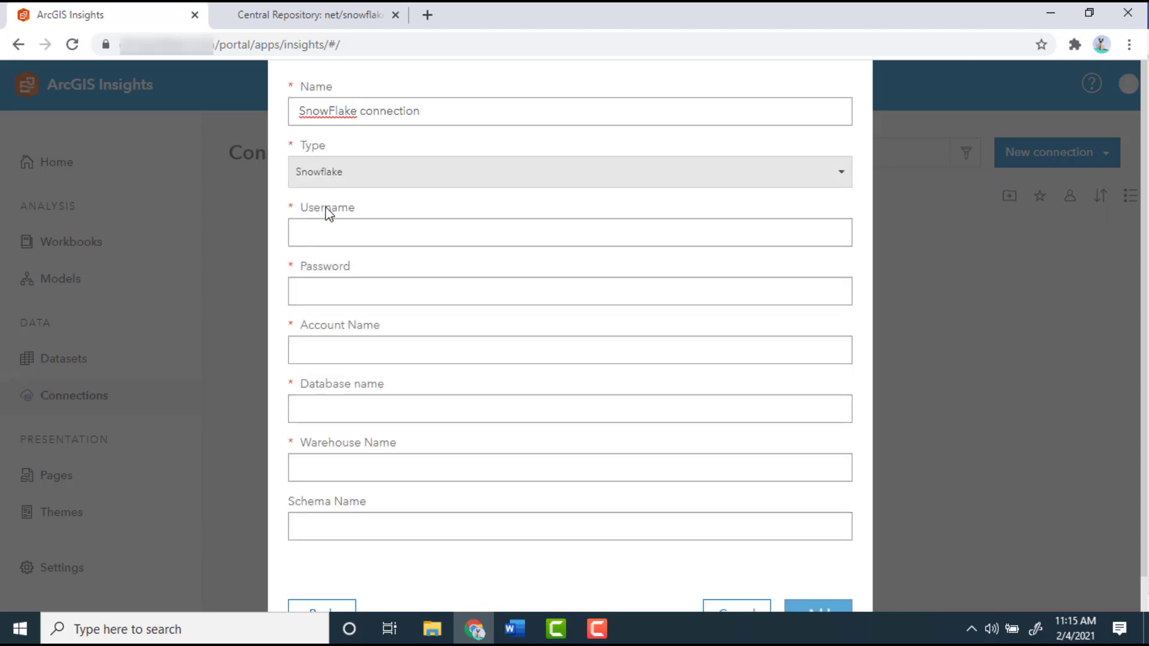
Enter the username insights_admin, the password and the account name for the Snowflake connection
click(322, 231)
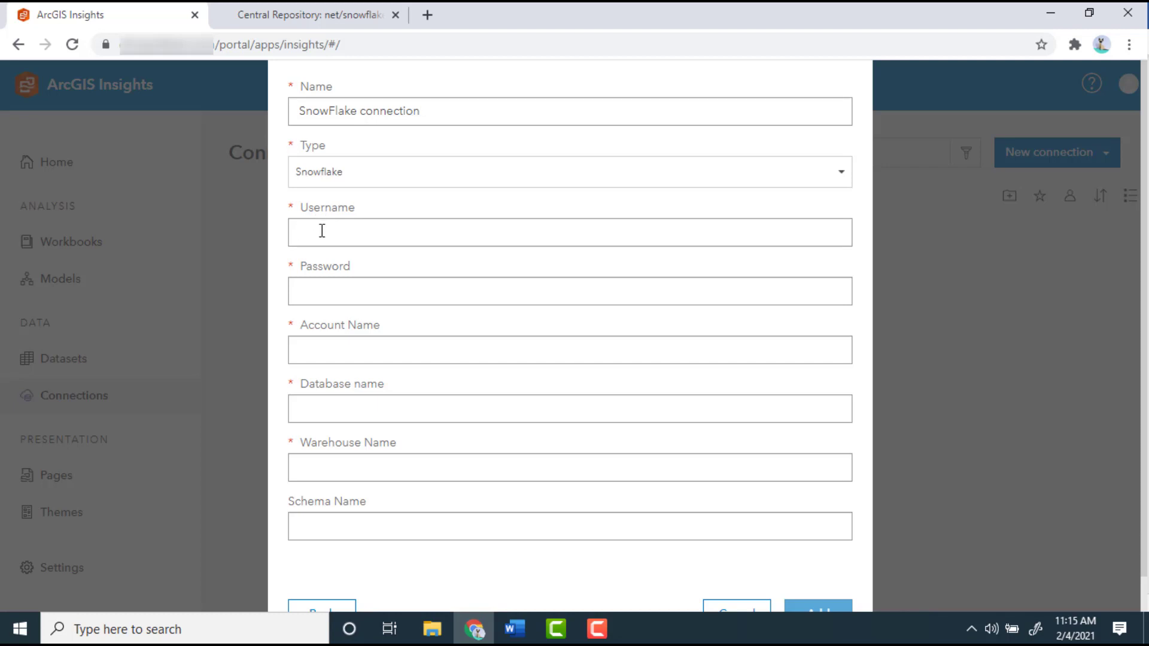
text(insights_admin)
click(320, 294)
key(ctrl+v)
click(303, 350)
key(ctrl+v)
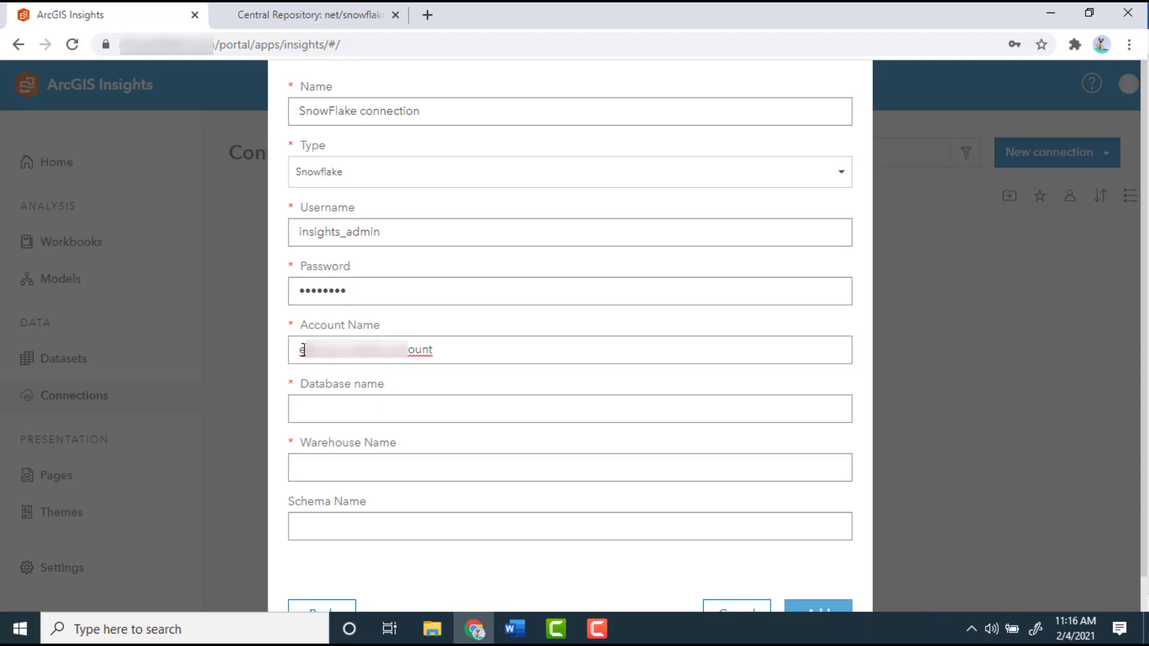
Set the database name to TEST_DB and the warehouse name to DEV_SUMMIT_DEMO, and add the connection without a schema name
click(323, 407)
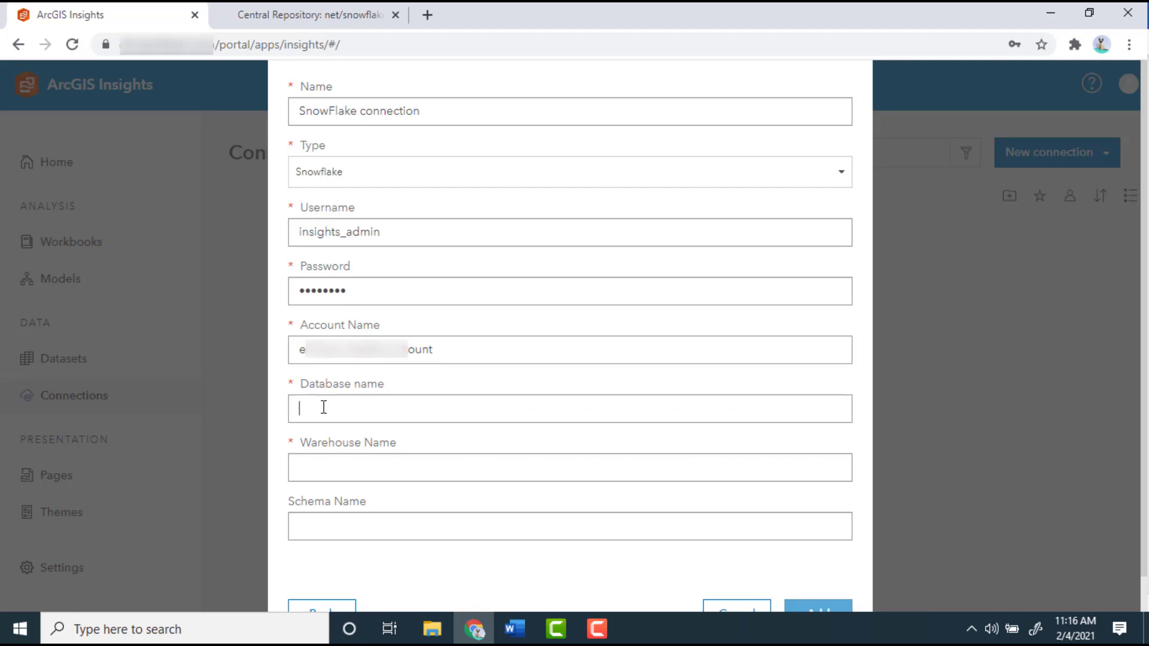
text(TEST_DB)
click(309, 465)
text(DEV_SUMMIT_DEMO)
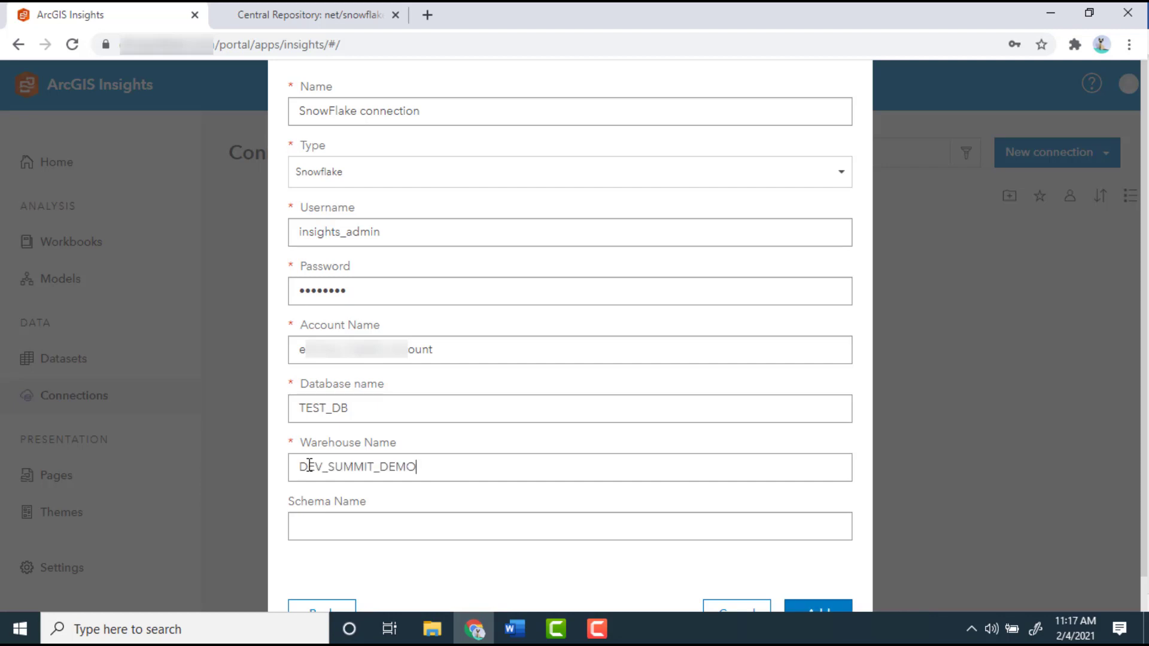
scroll(603, 441, down, 1)
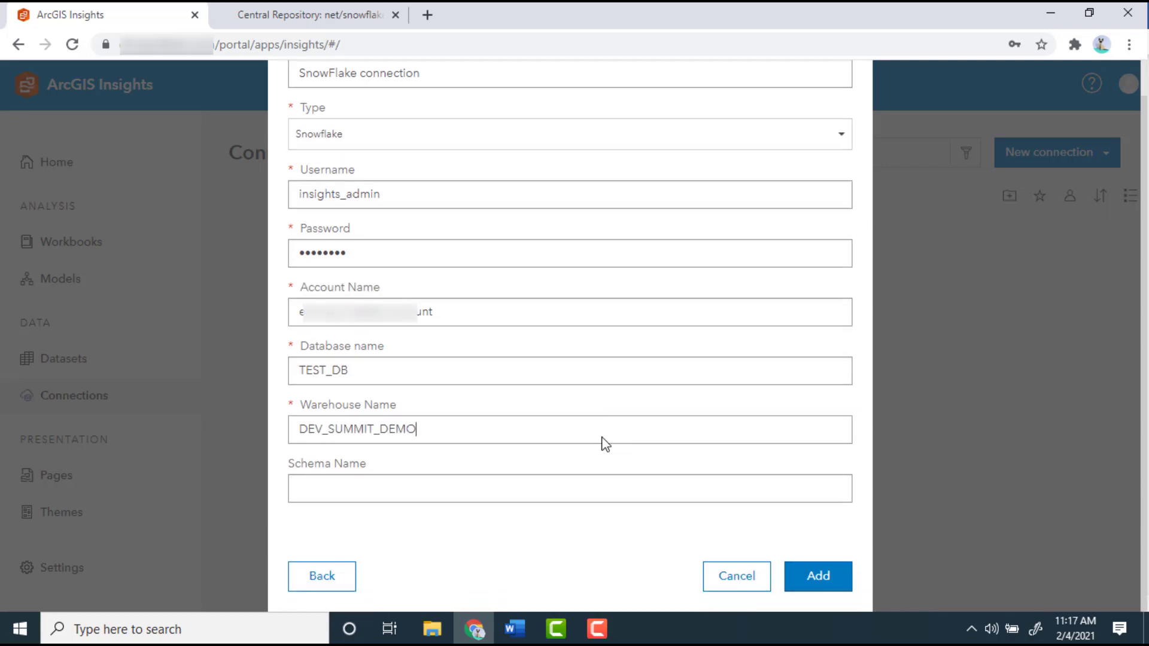
click(811, 577)
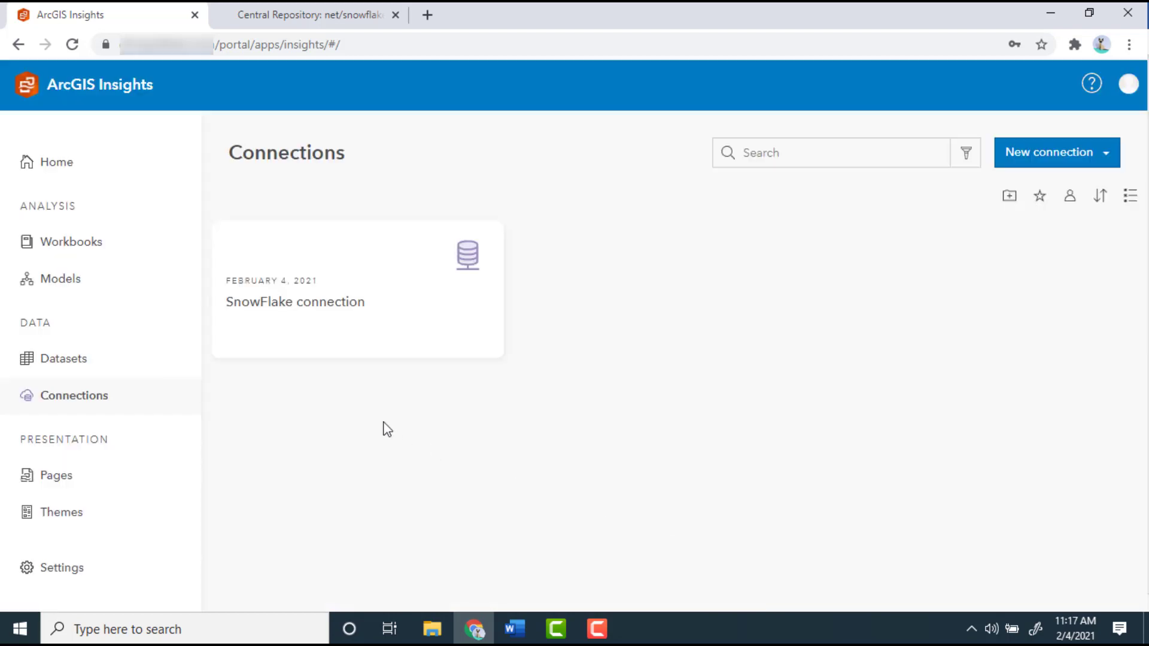
Create a new workbook and add the PUBLIC.ACCIDENTS table from SnowFlake connection to its page
mouse_move(259, 274)
click(72, 244)
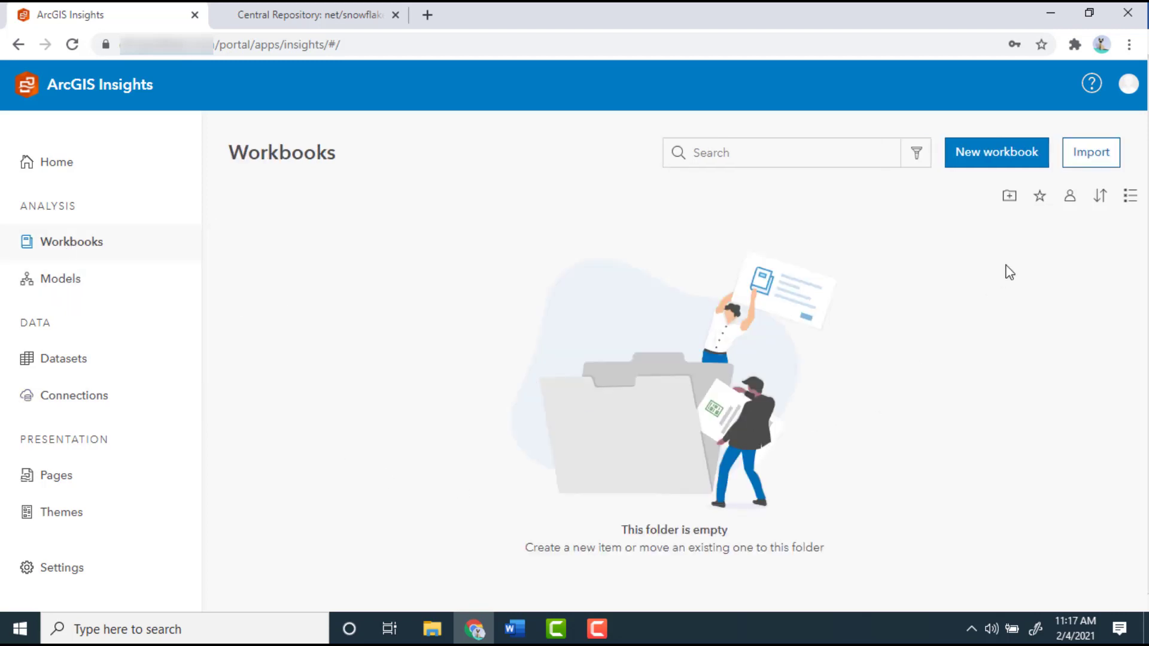
click(993, 153)
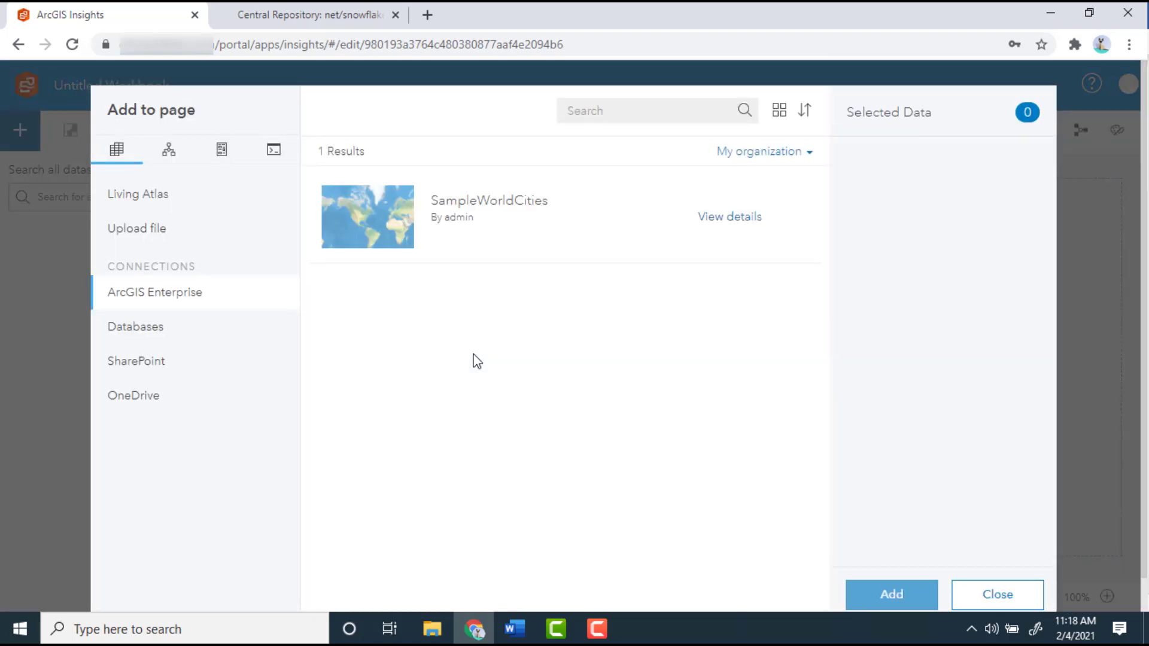
click(171, 331)
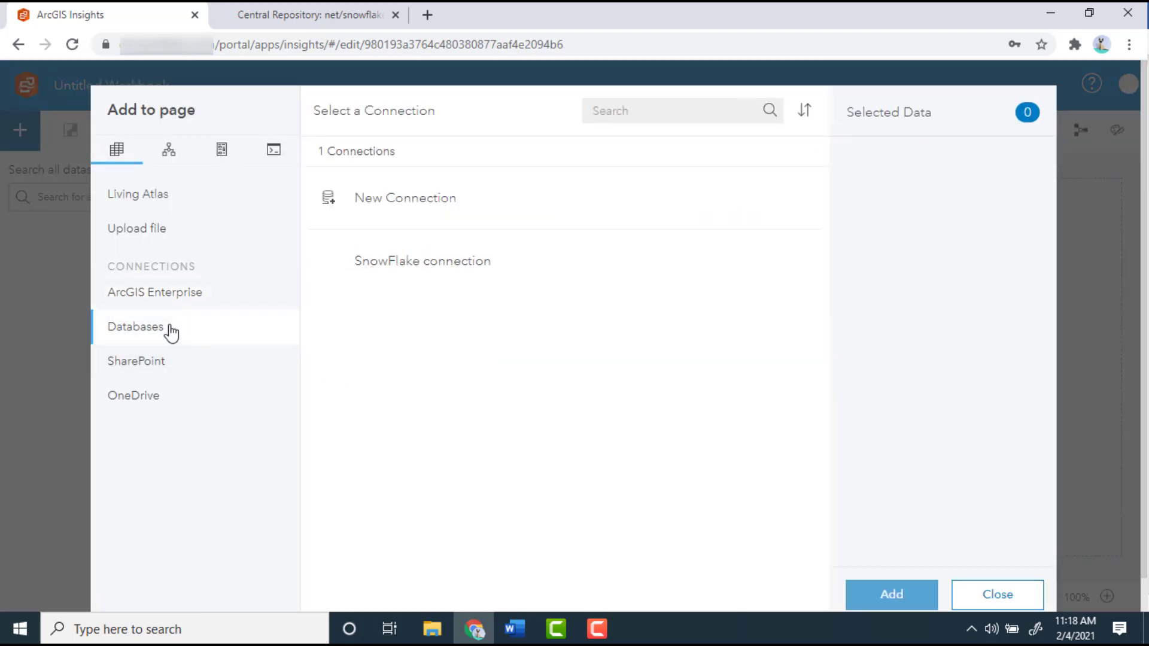
click(409, 269)
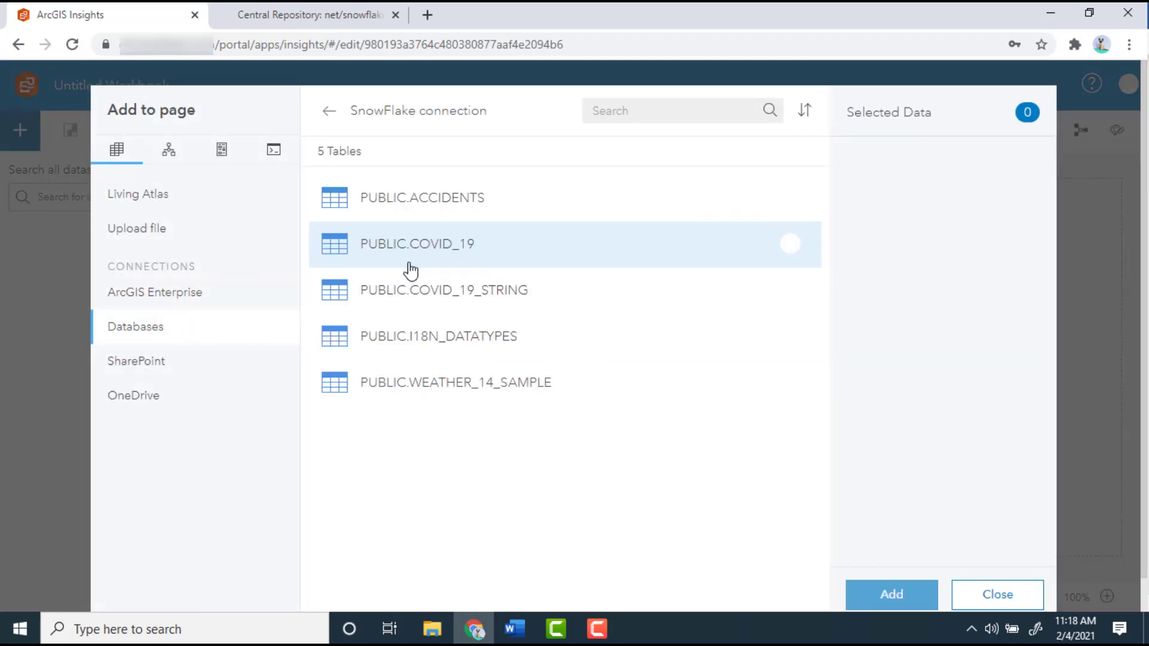
click(405, 197)
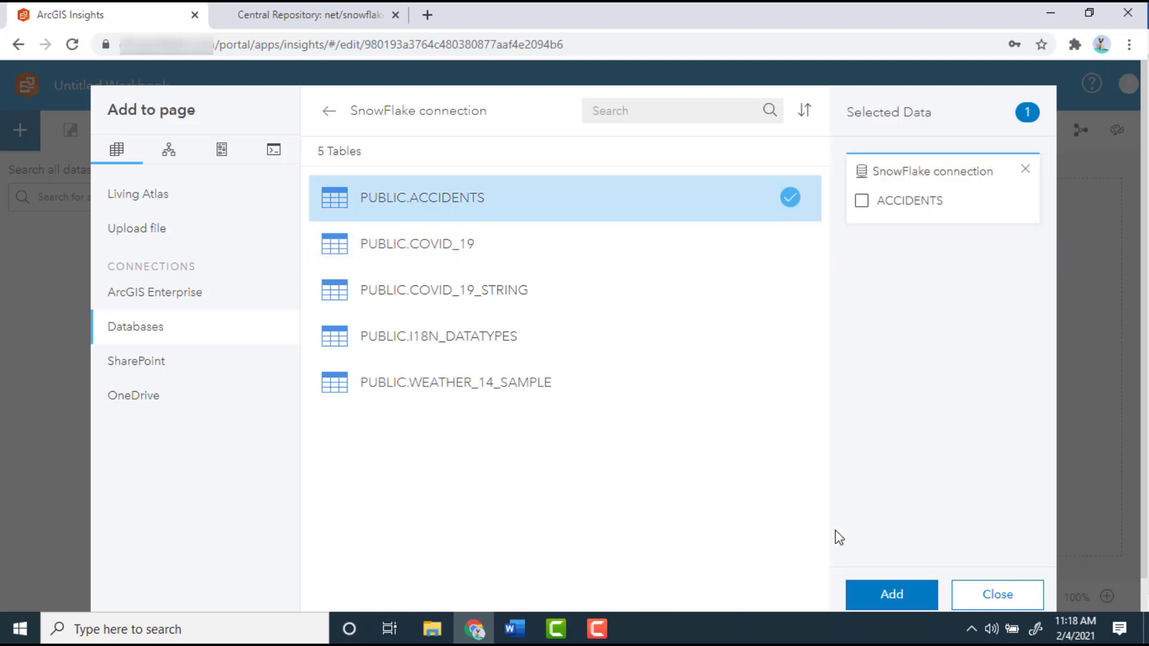
click(871, 595)
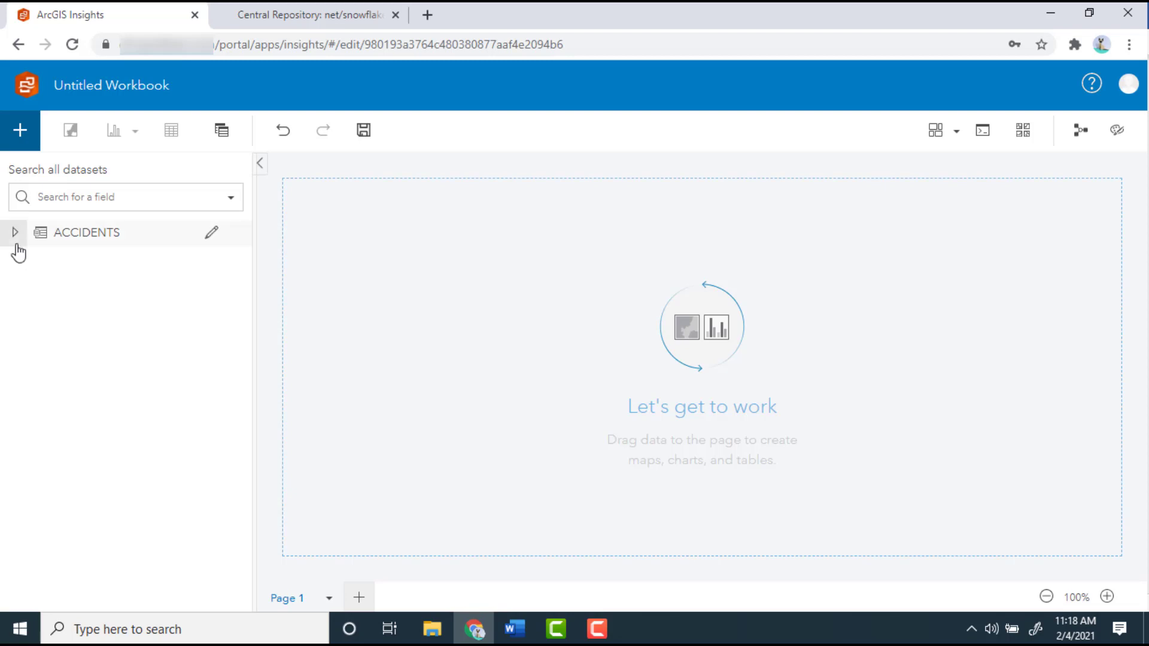
Select the FATALITIES and STATE_NAME fields of the ACCIDENTS dataset and place them together on the page
click(15, 235)
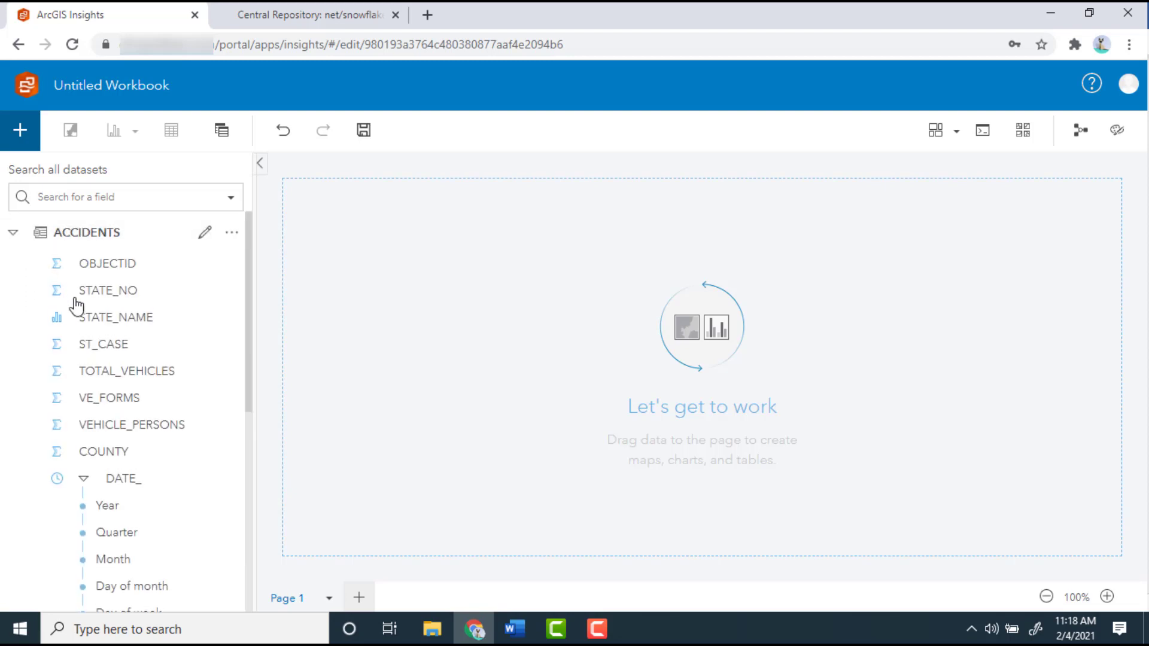
scroll(120, 461, down, 7)
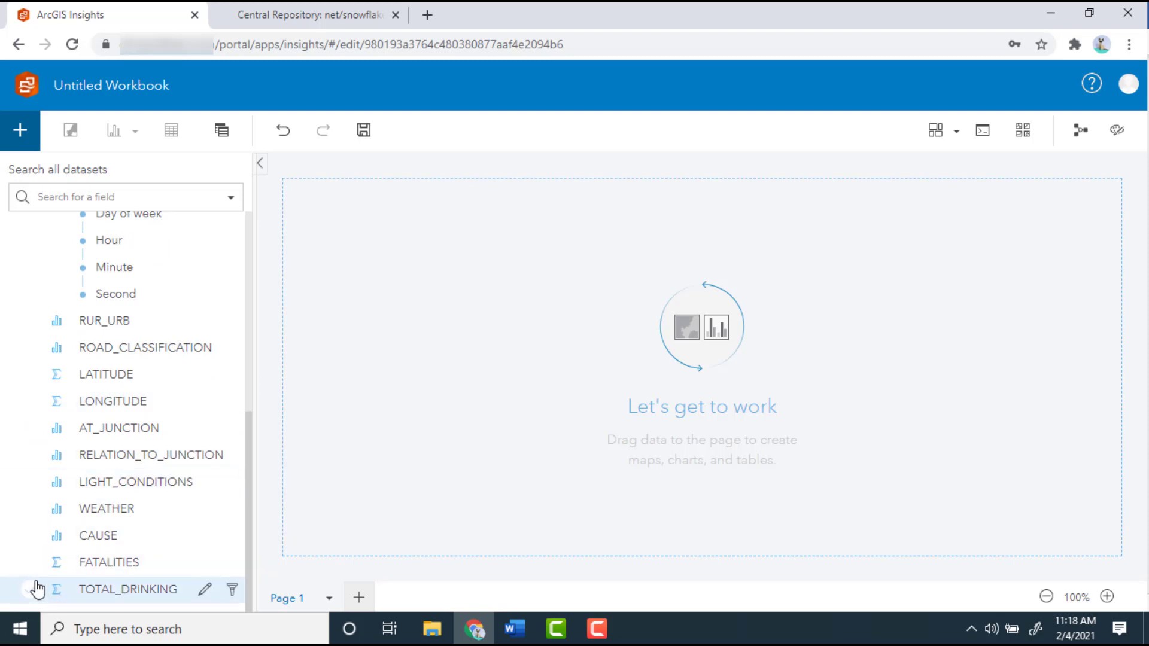
click(31, 562)
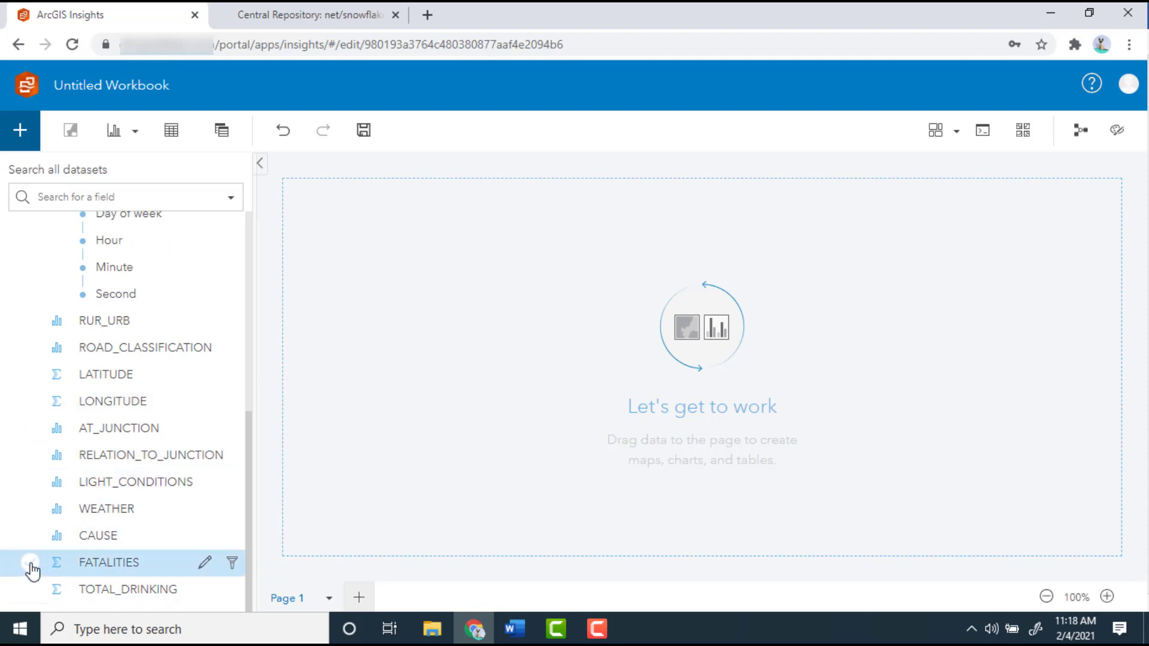
scroll(56, 513, up, 1)
scroll(47, 491, up, 6)
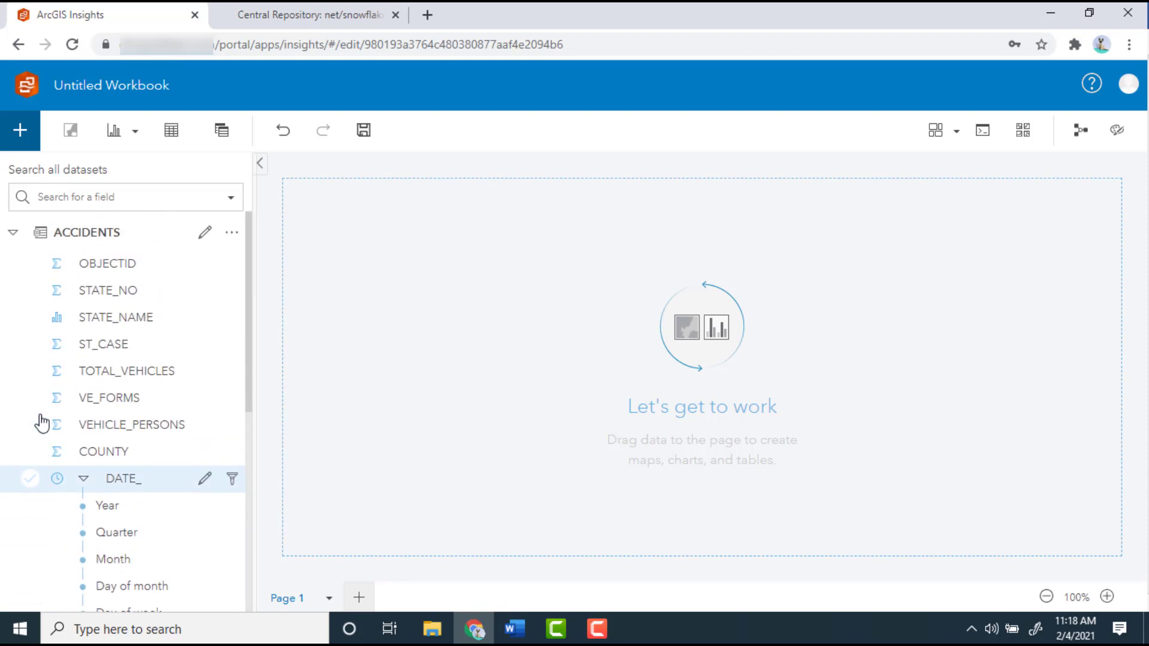
click(32, 321)
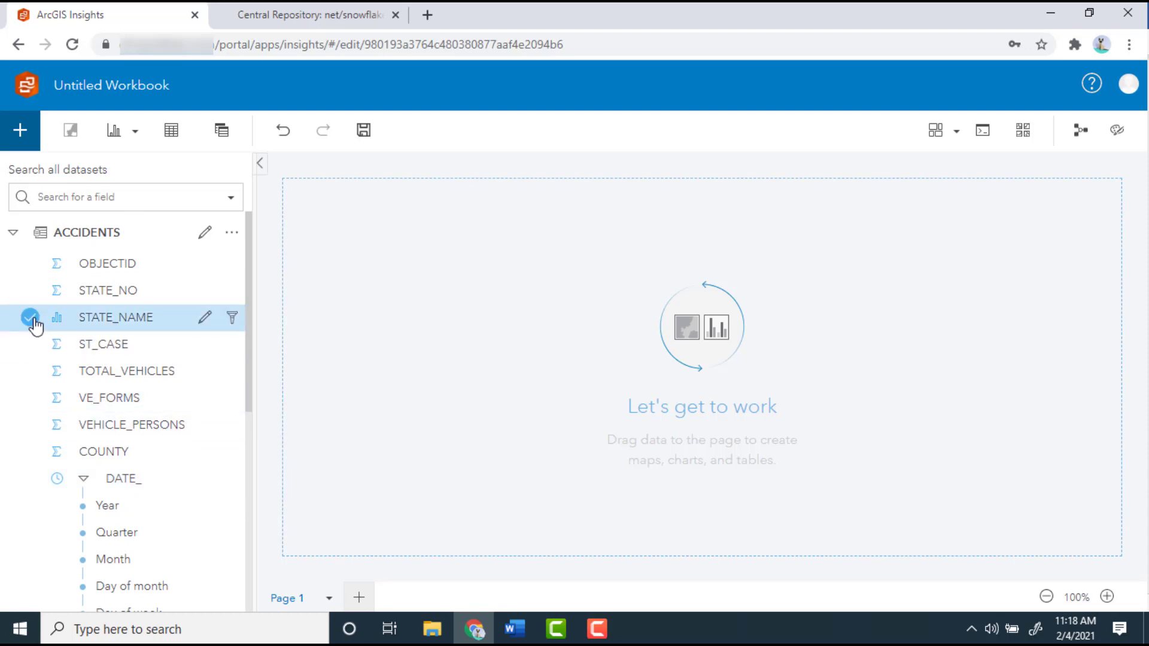
drag(104, 332, 447, 375)
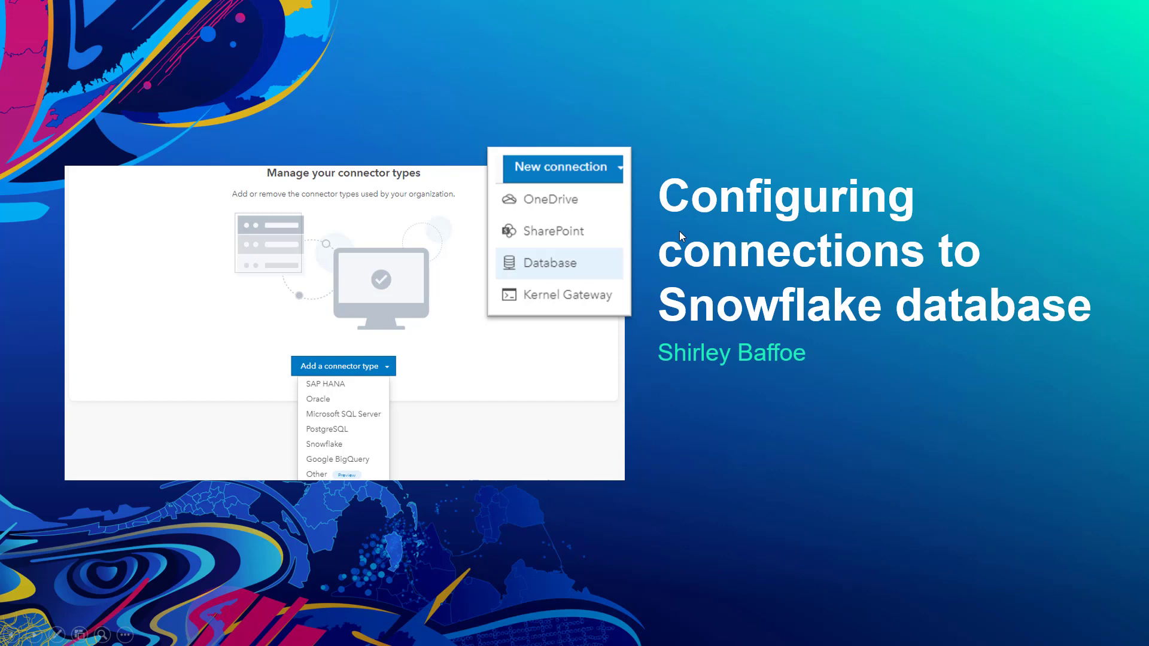
key(Right)
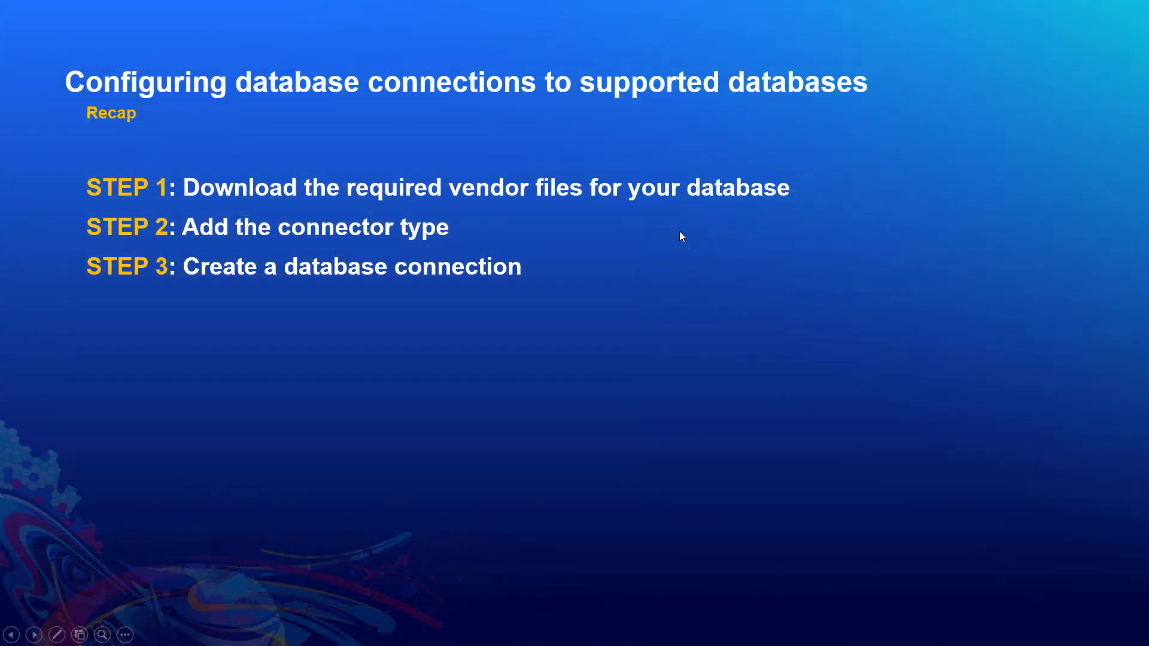
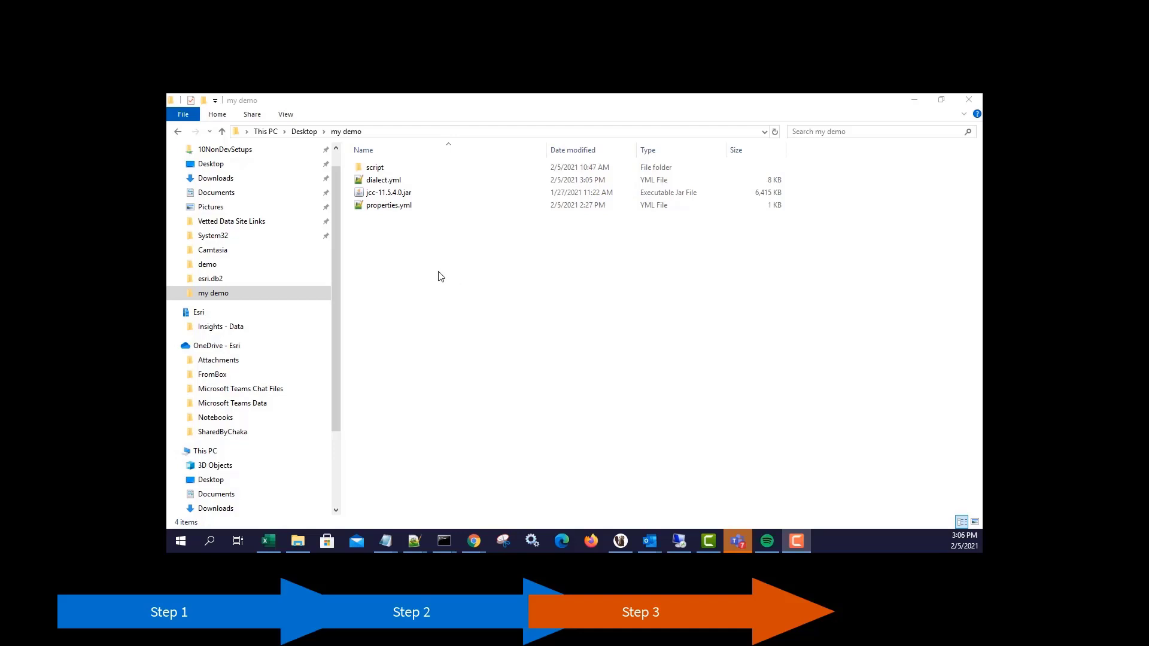
Switch to Notepad++ and examine the side-by-side comparison of esri.base.properties.yml and properties.yml in a maximized window
double_click(386, 207)
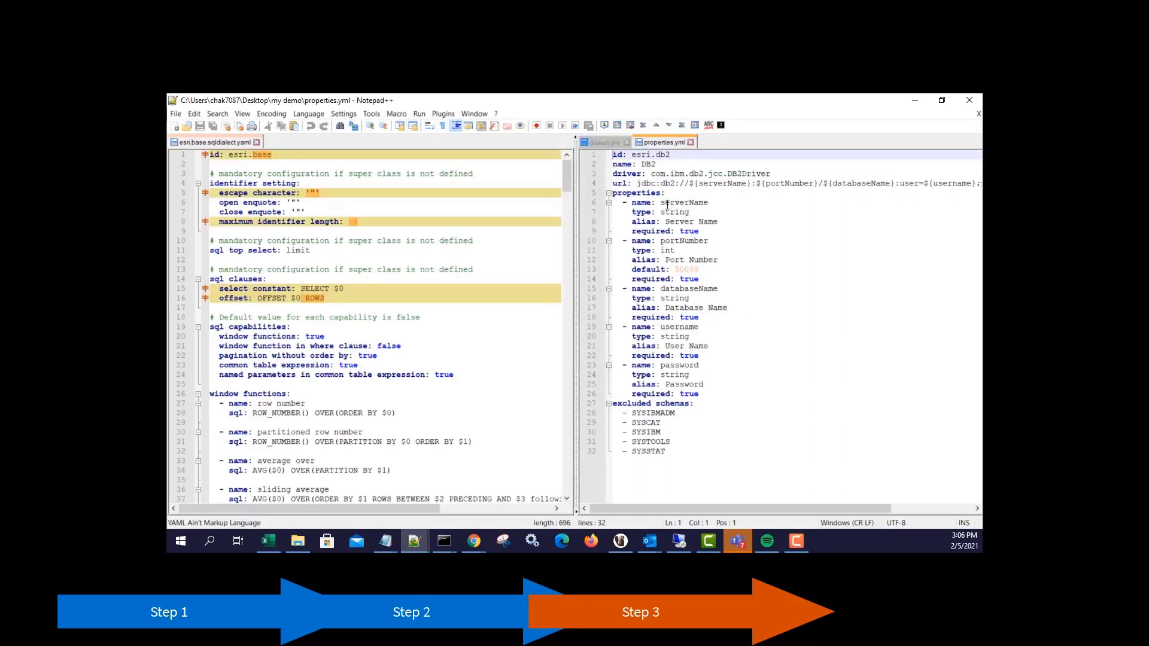
click(690, 142)
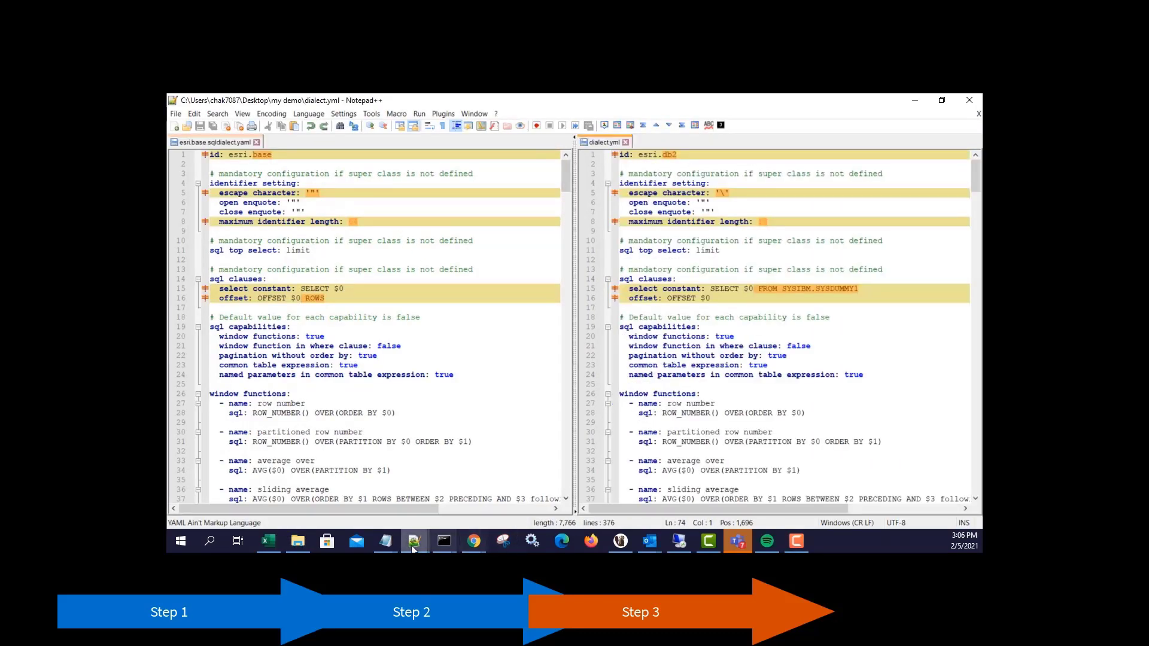
mouse_move(412, 548)
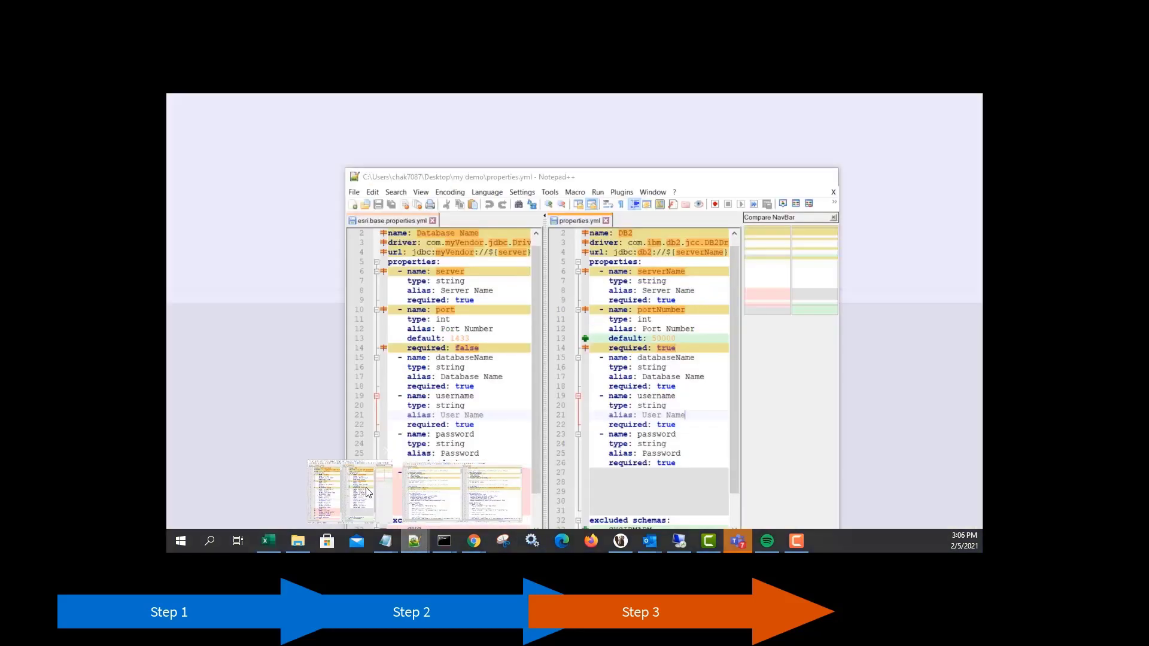
click(461, 488)
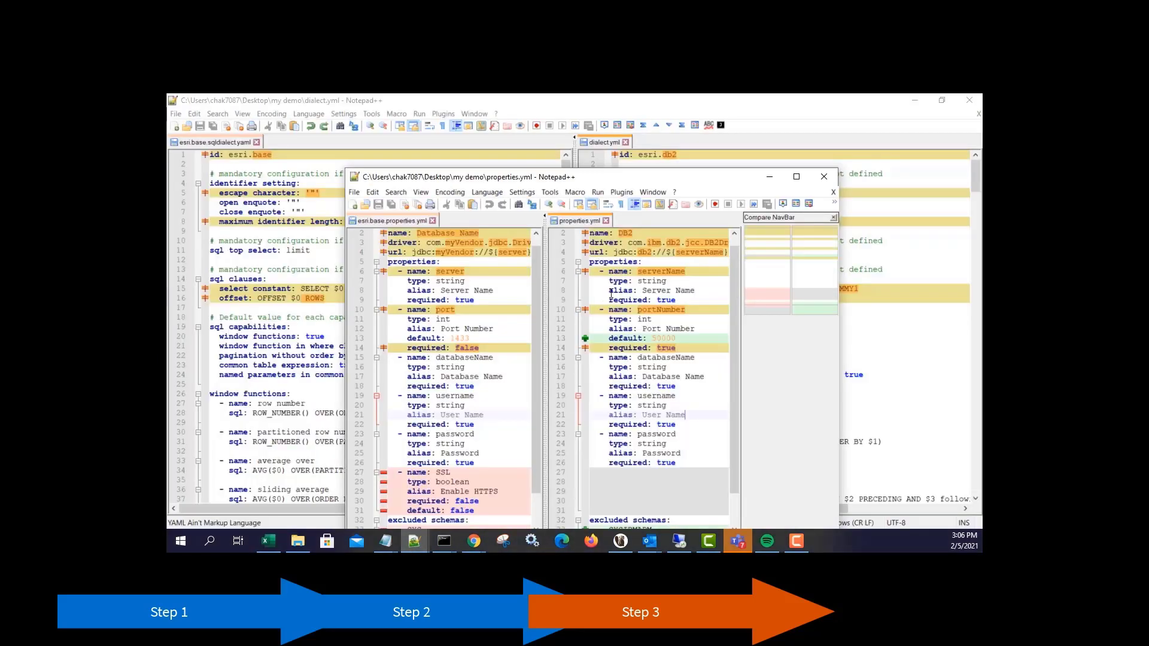
double_click(669, 177)
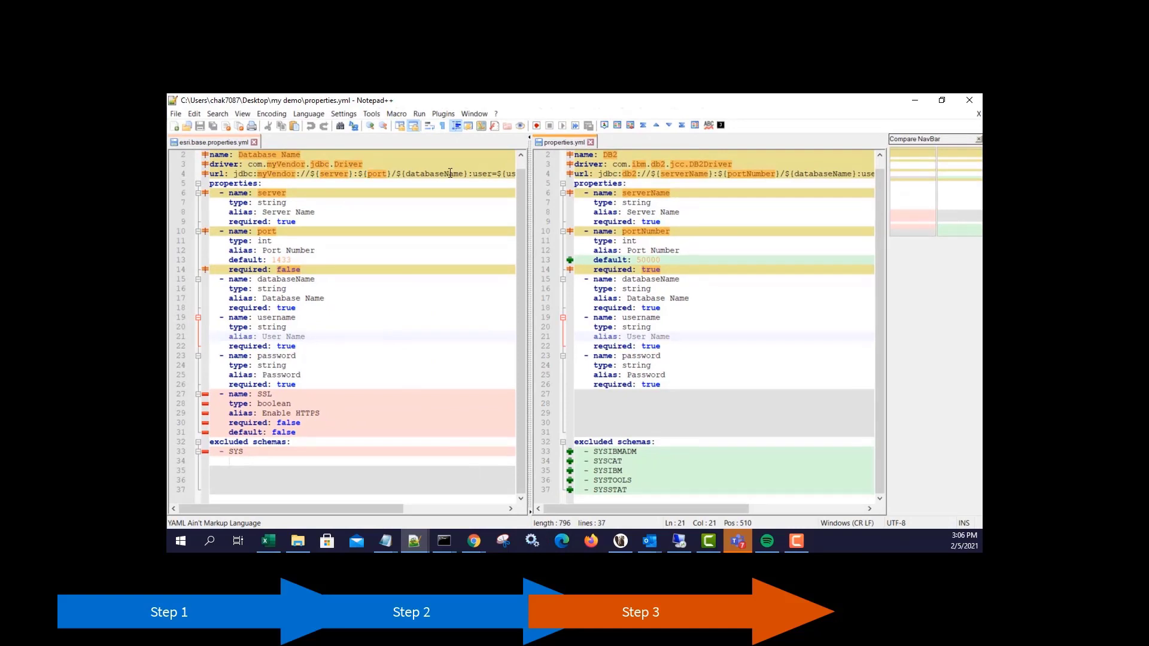
scroll(622, 177, up, 1)
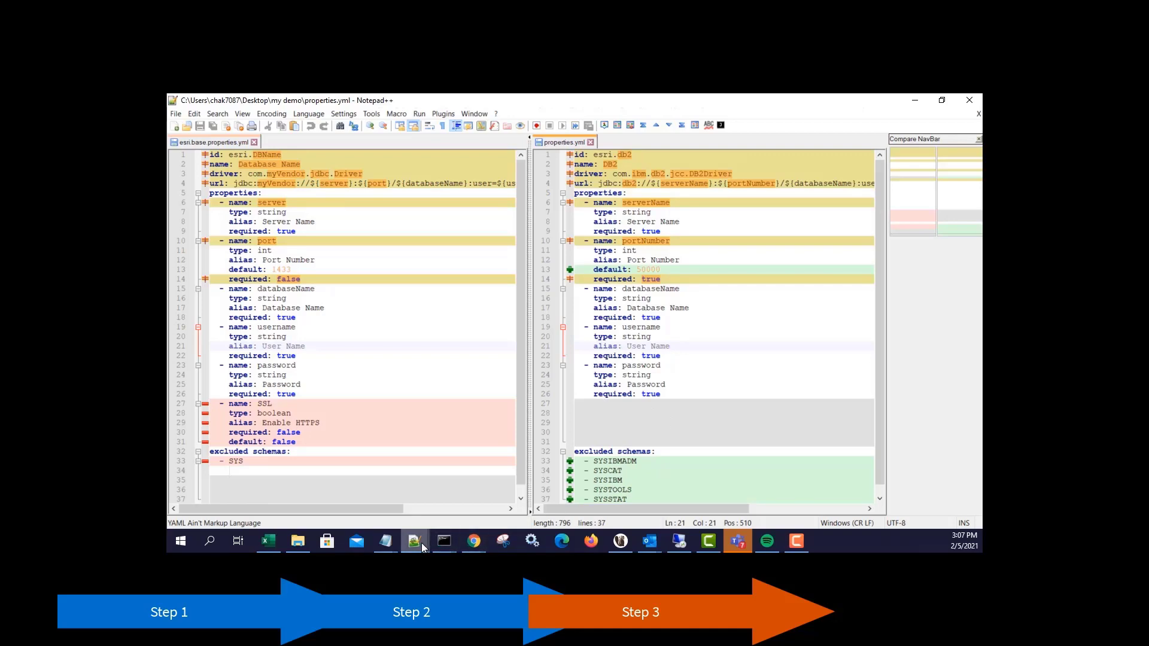
Examine how dialect.yml differs from esri.base.sqldialect.yaml, from the maximum identifier length down to the string functions
mouse_move(421, 542)
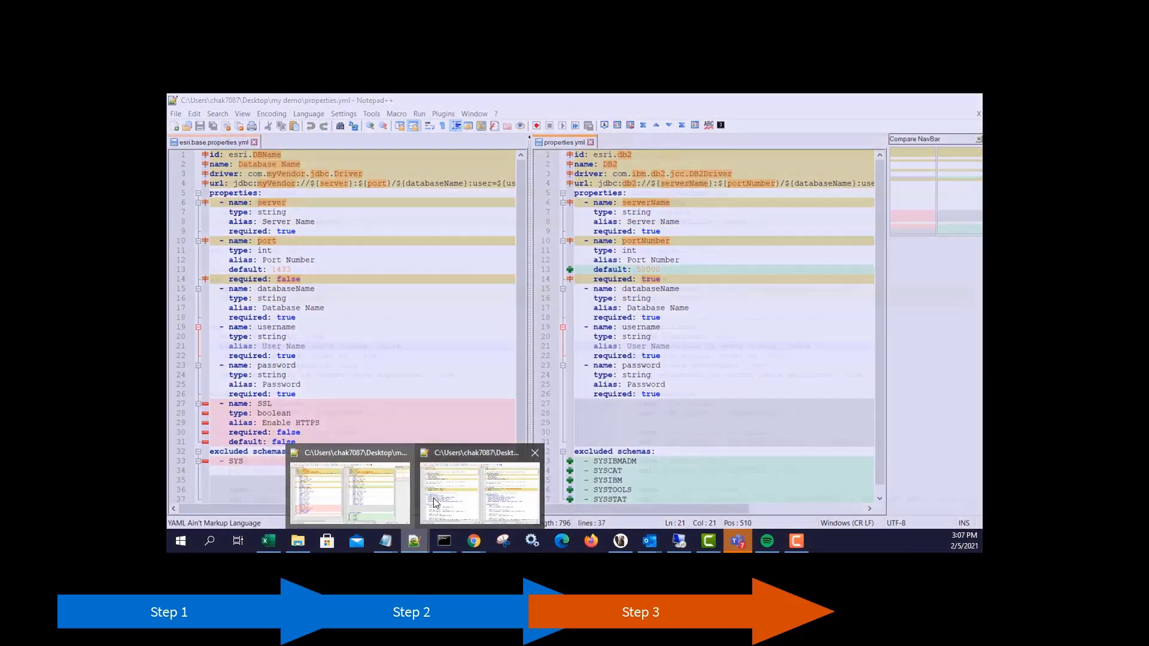
click(436, 501)
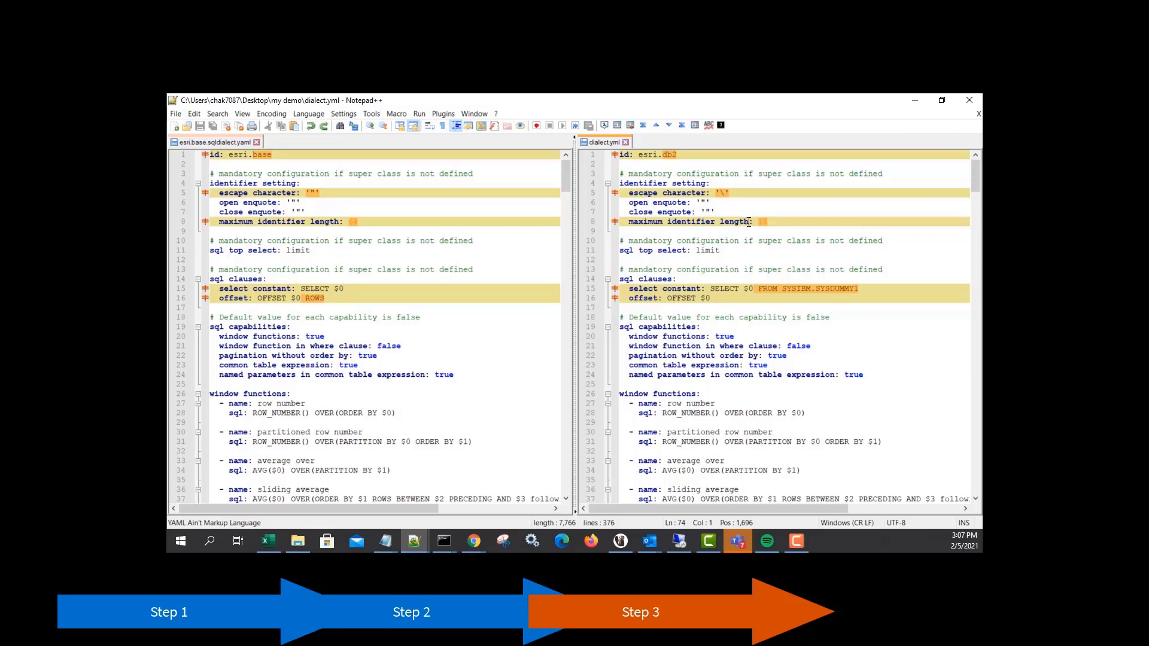
drag(773, 222, 757, 222)
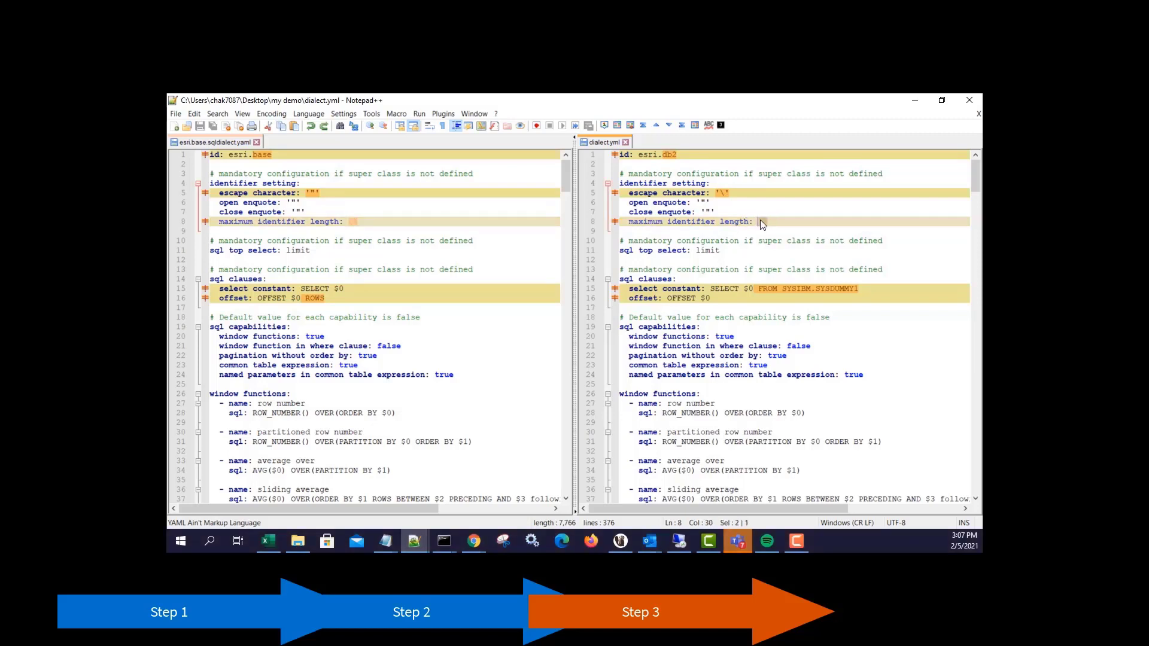
click(770, 222)
scroll(720, 298, down, 14)
scroll(753, 325, down, 14)
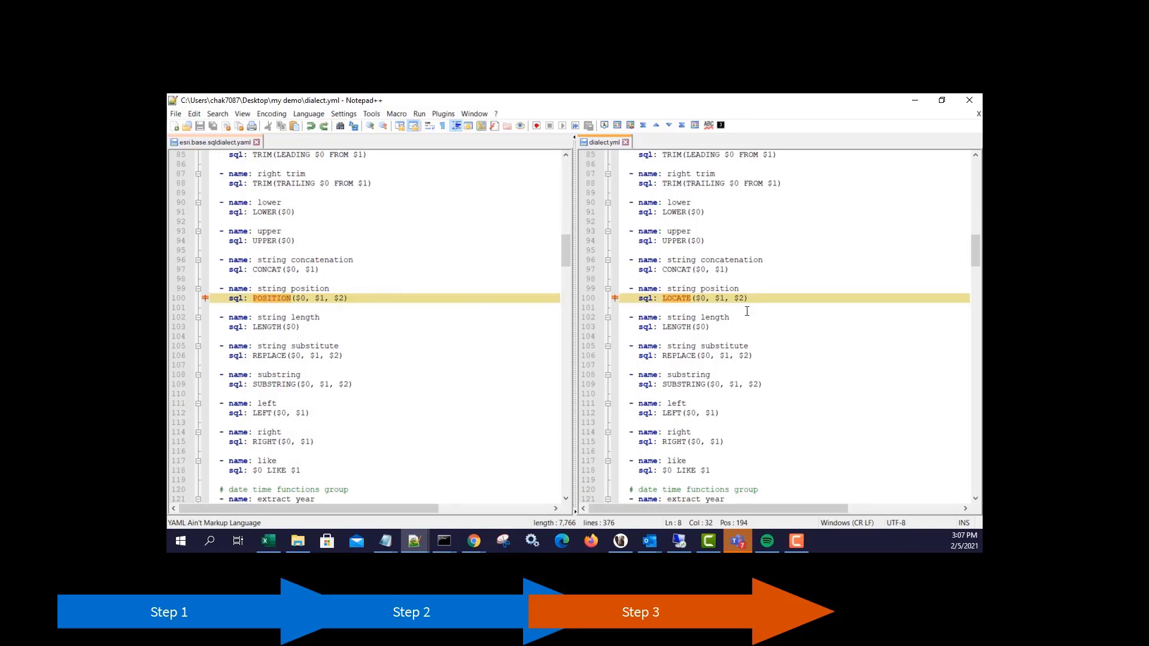
Examine the remaining differences between dialect.yml and esri.base.sqldialect.yaml, from the date time functions down to the SQL error states
scroll(753, 347, down, 7)
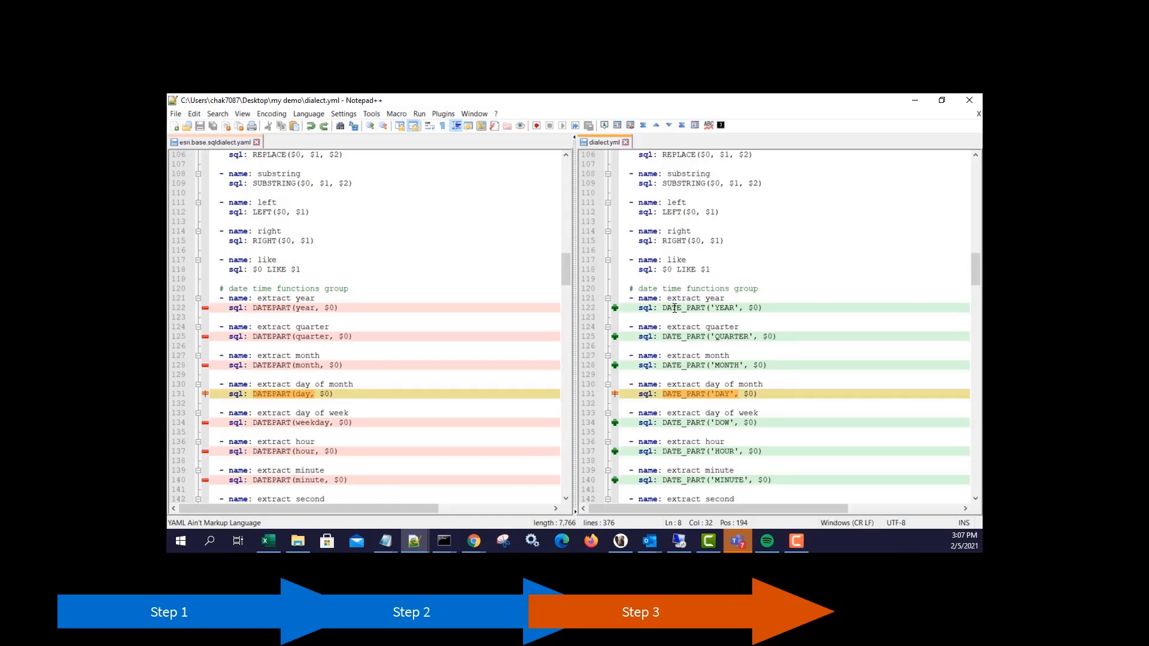
scroll(691, 466, down, 11)
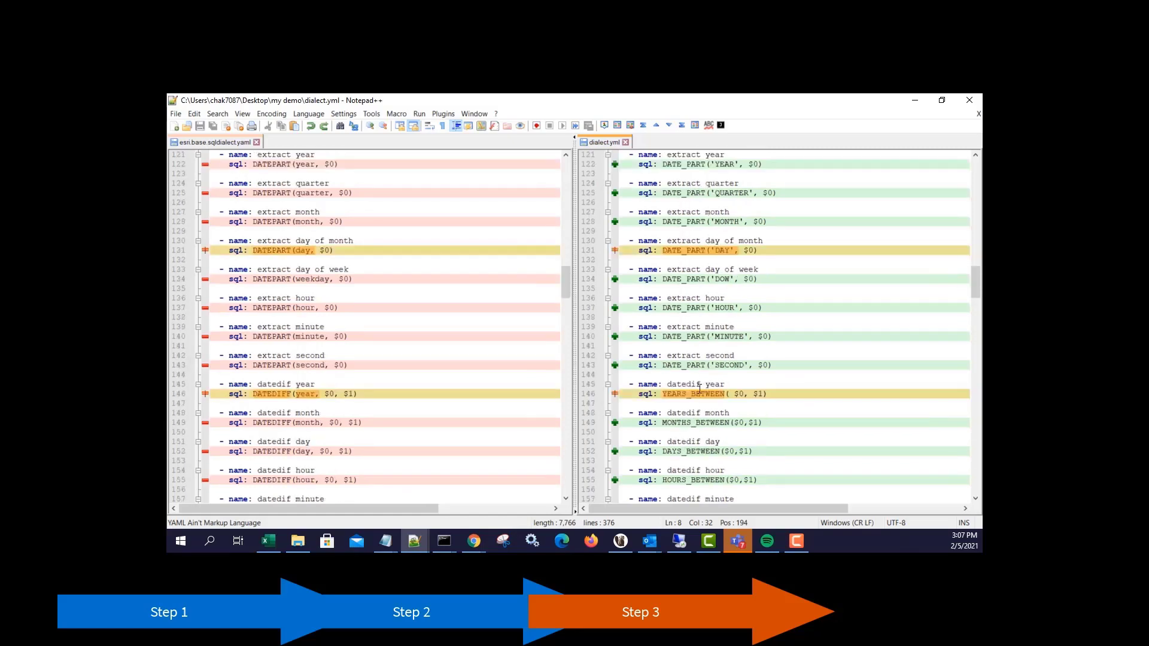
scroll(714, 432, down, 20)
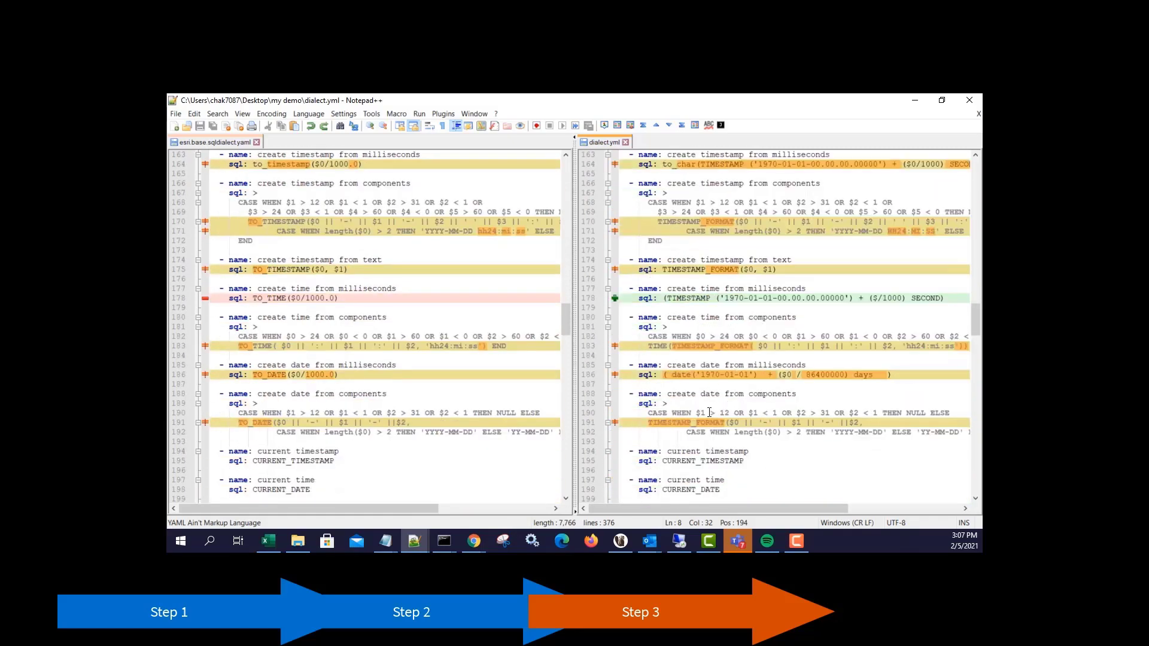
scroll(704, 382, down, 20)
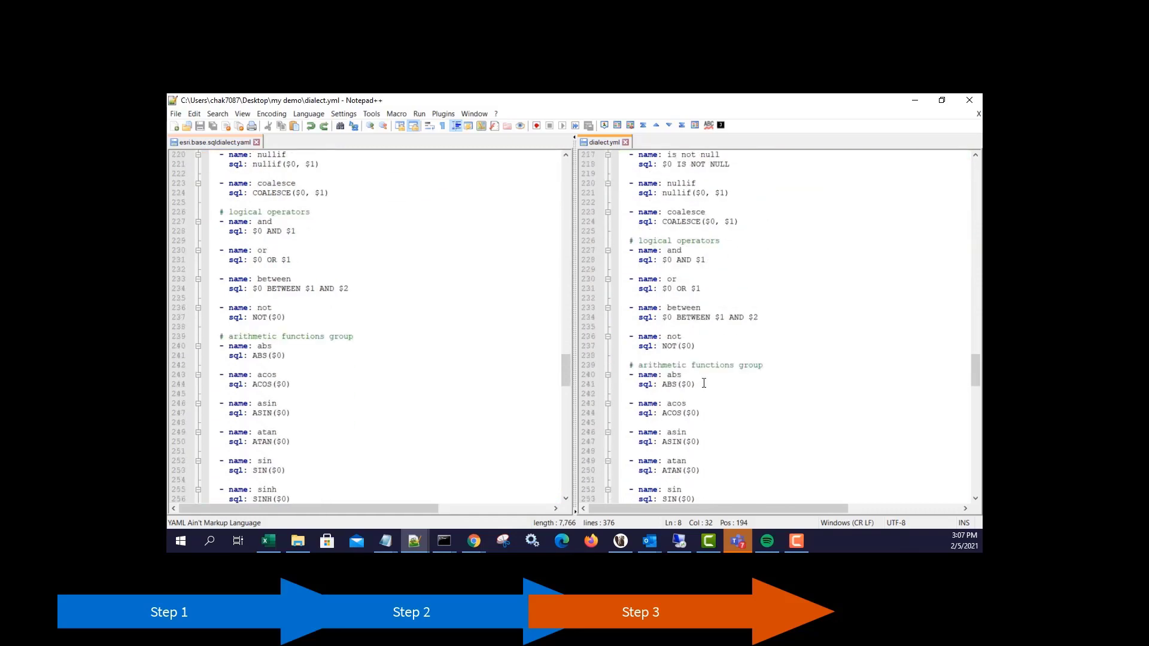
scroll(706, 385, down, 9)
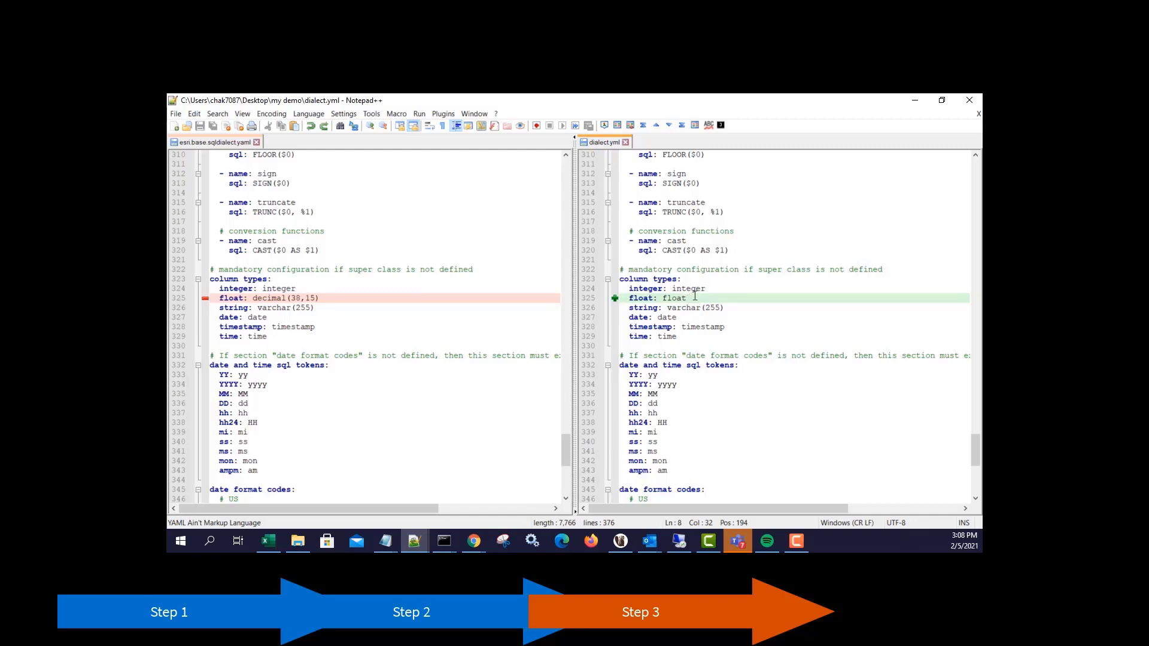
scroll(733, 392, down, 10)
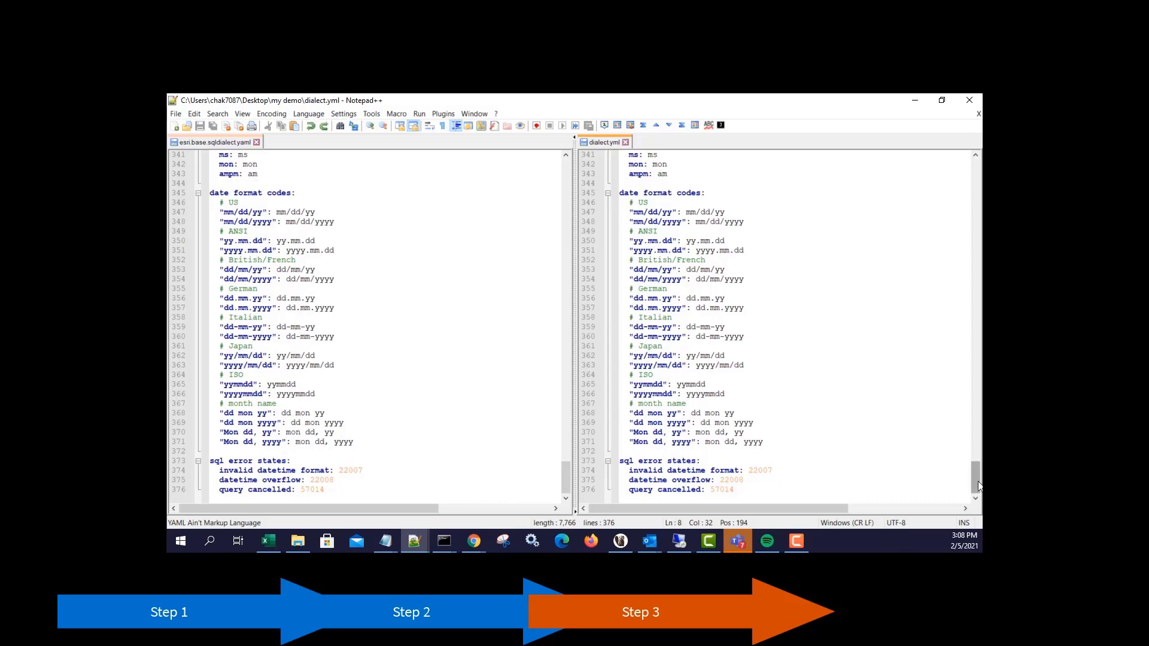
Delete the percentile function entry, both its name and sql lines, from dialect.yml and save the file
drag(970, 492, 979, 172)
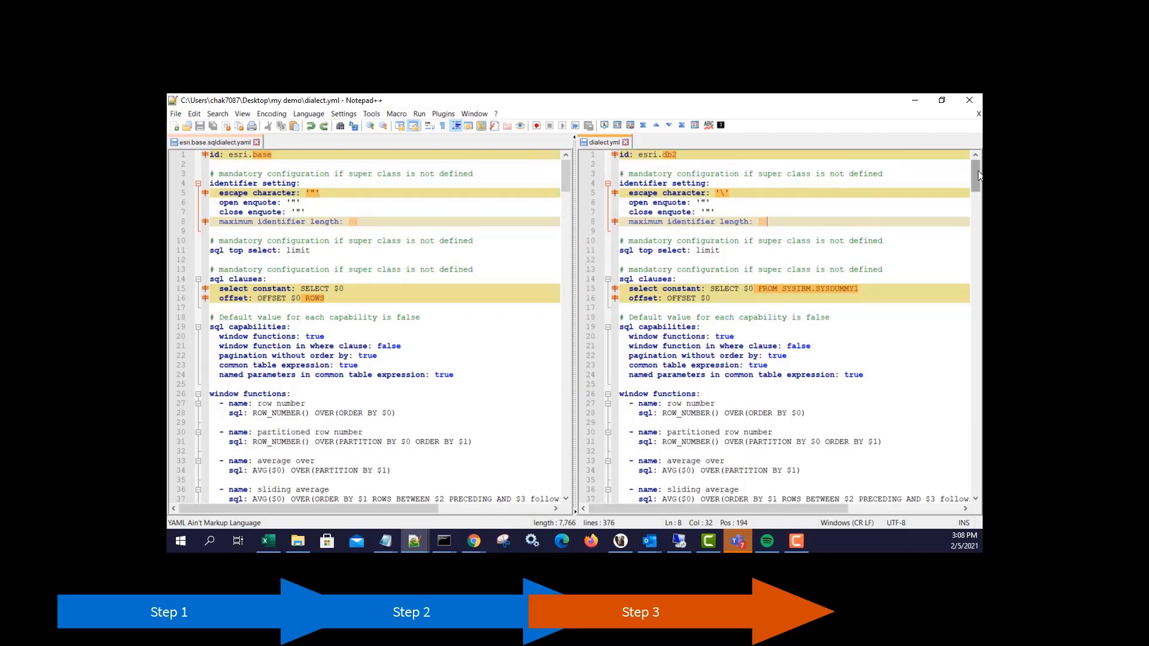
drag(976, 170, 980, 230)
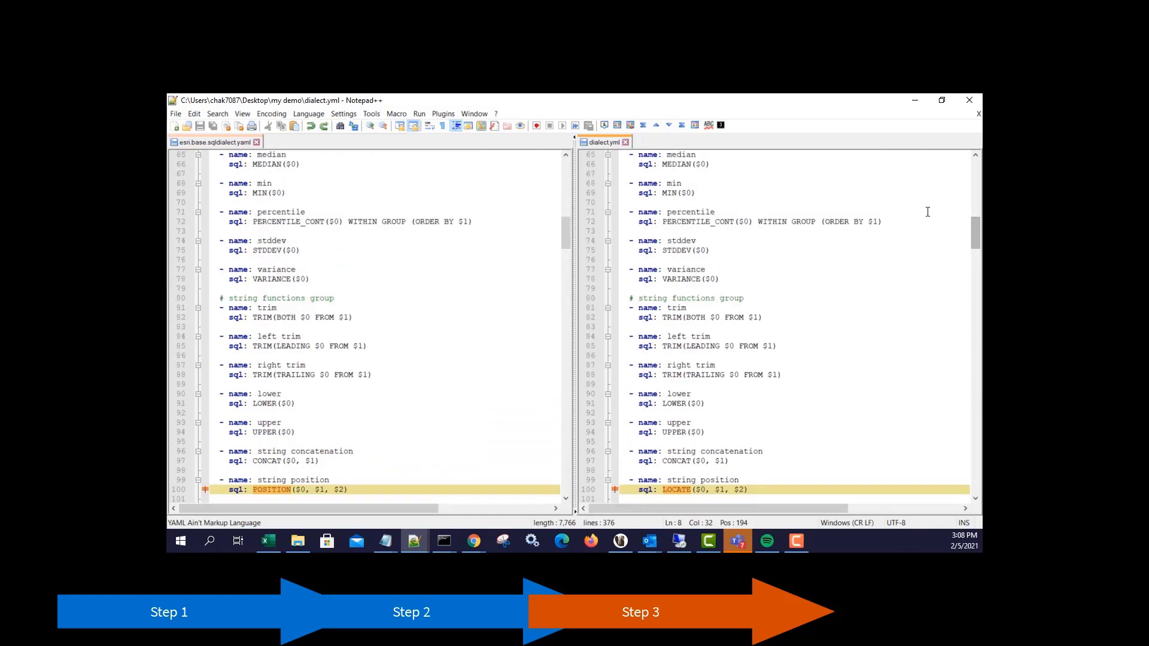
drag(897, 223, 914, 205)
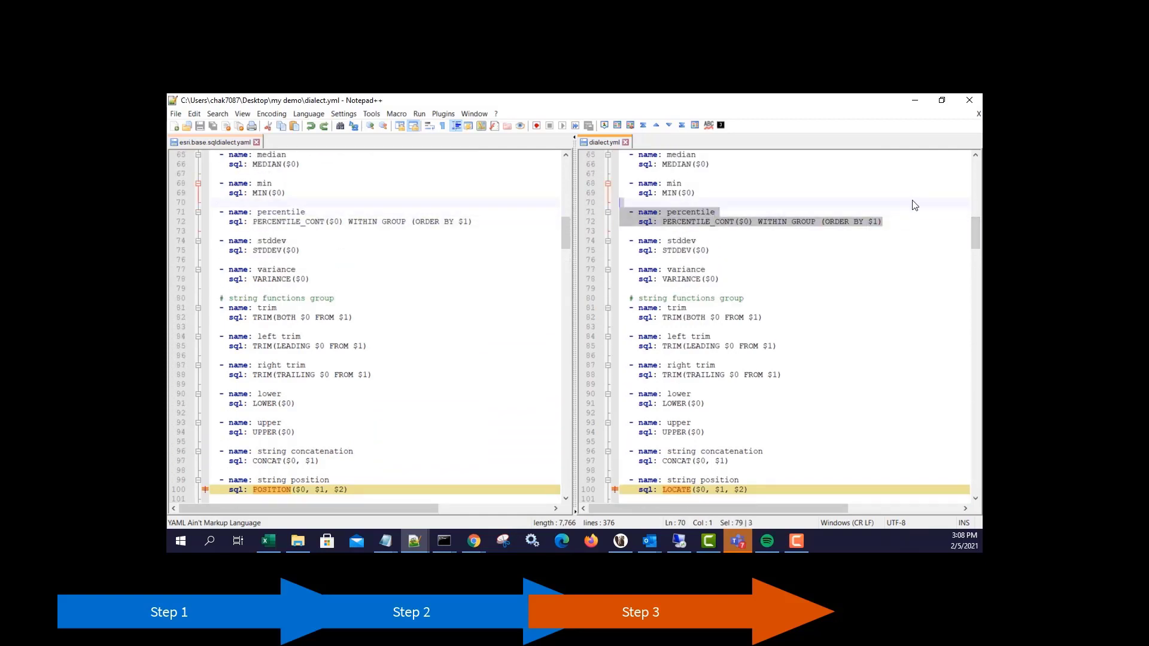
key(Delete)
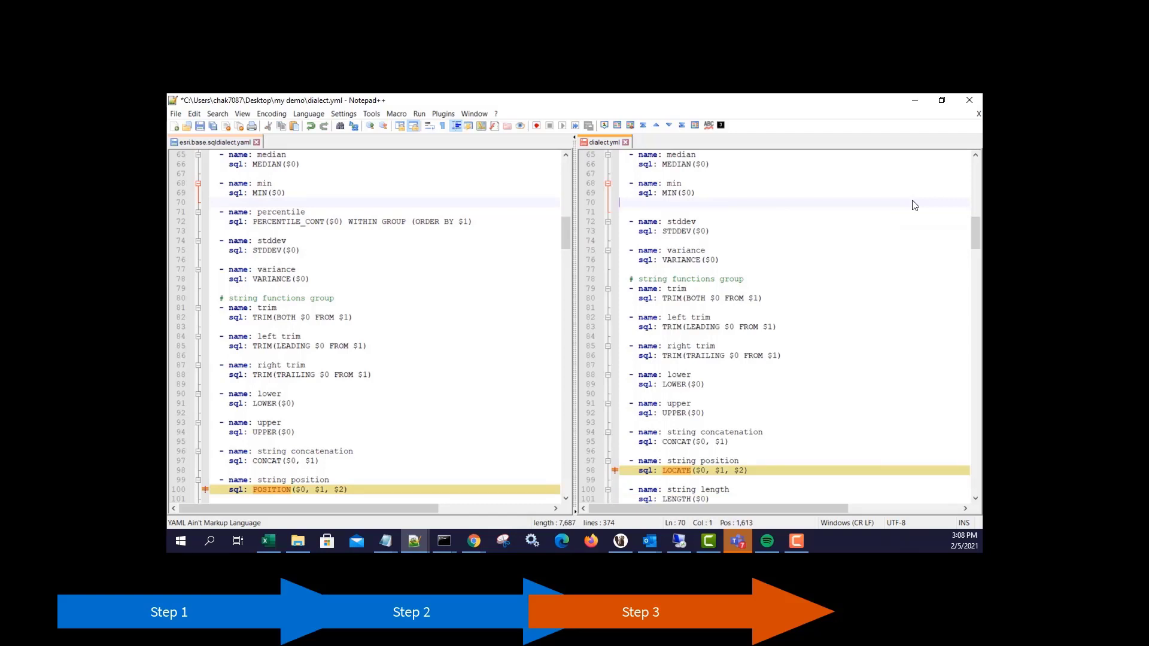
click(200, 128)
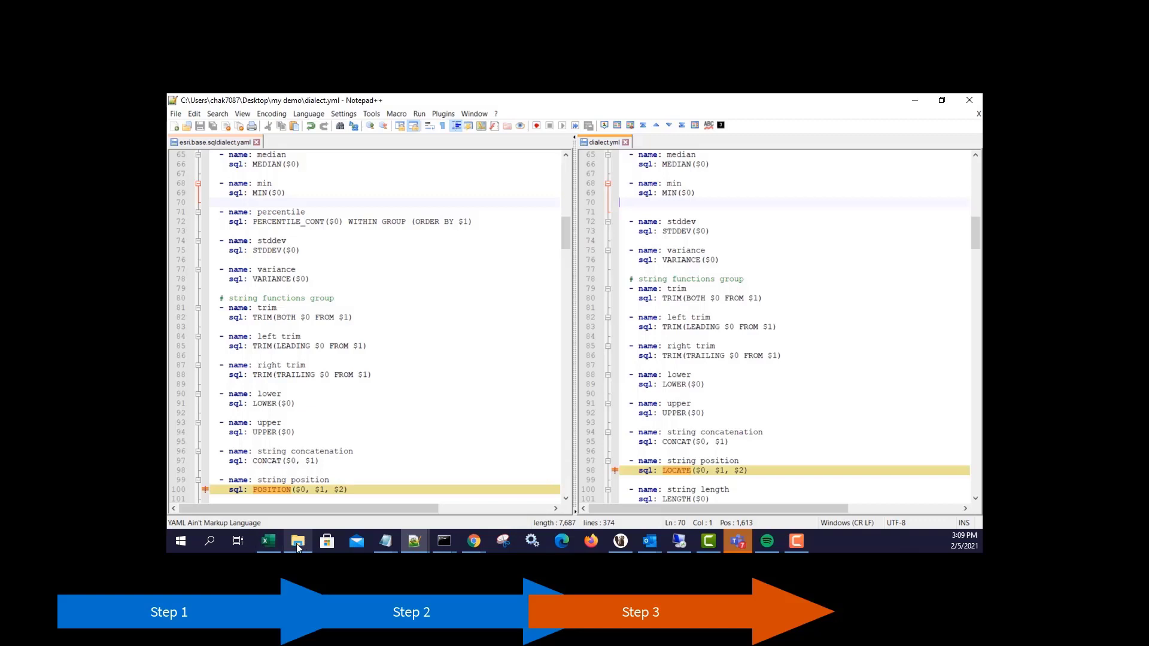
In File Explorer's my demo folder, compress dialect.yml, jcc-11.5.4.0.jar and properties.yml into my demo.zip
mouse_move(297, 546)
click(305, 497)
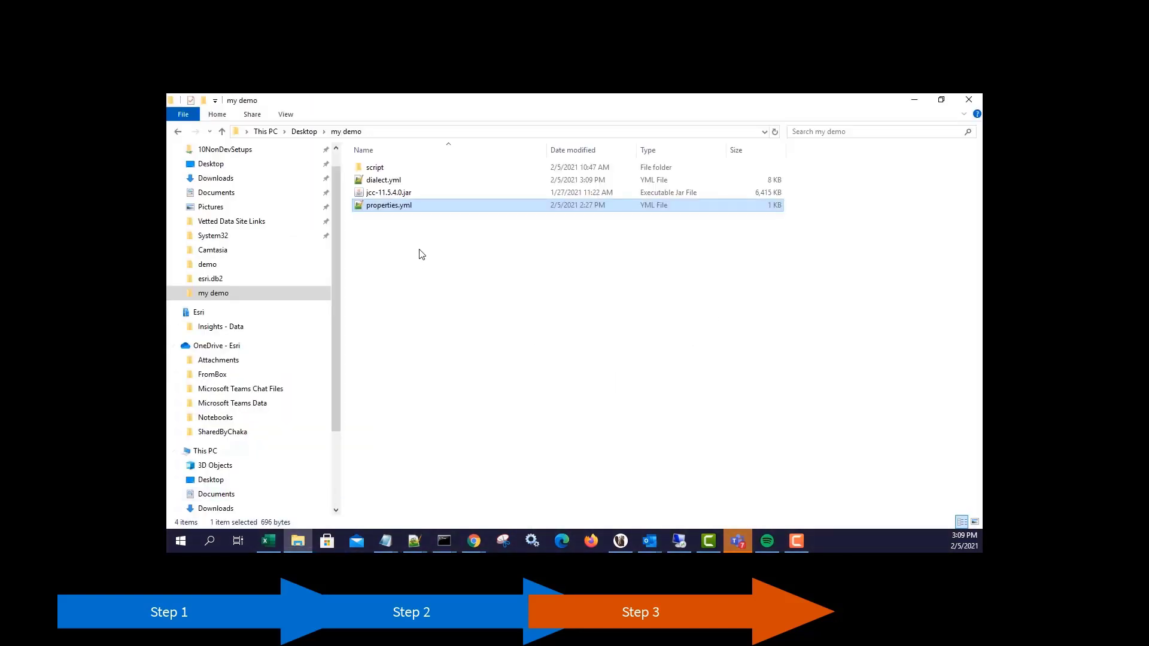
drag(417, 255, 376, 181)
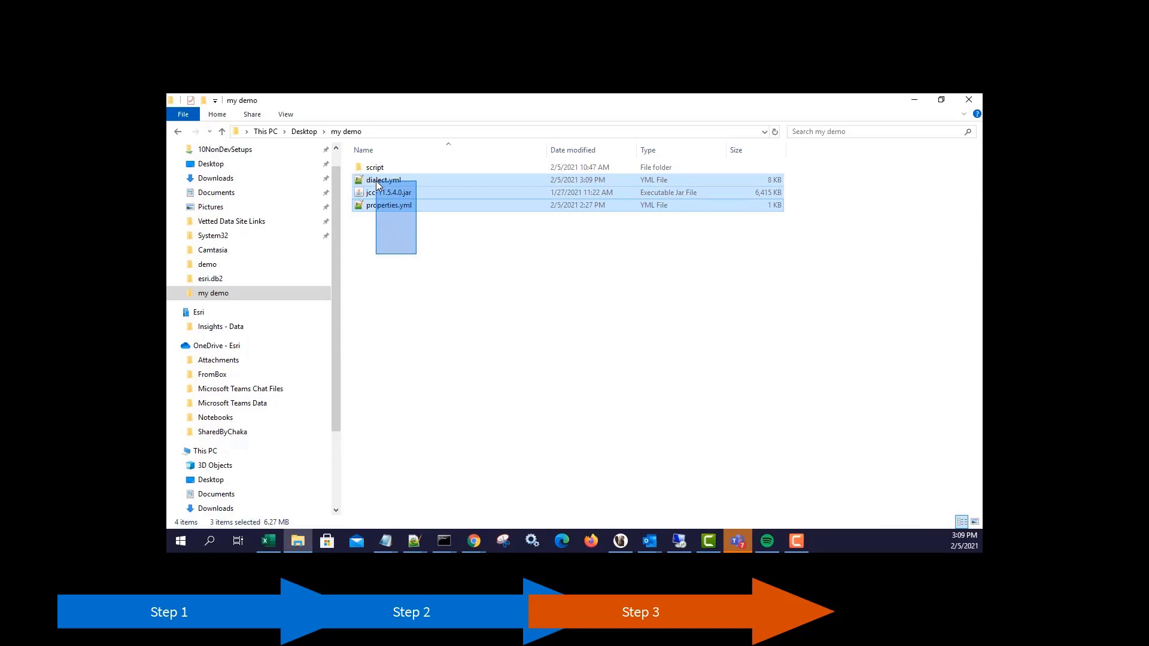
right_click(403, 210)
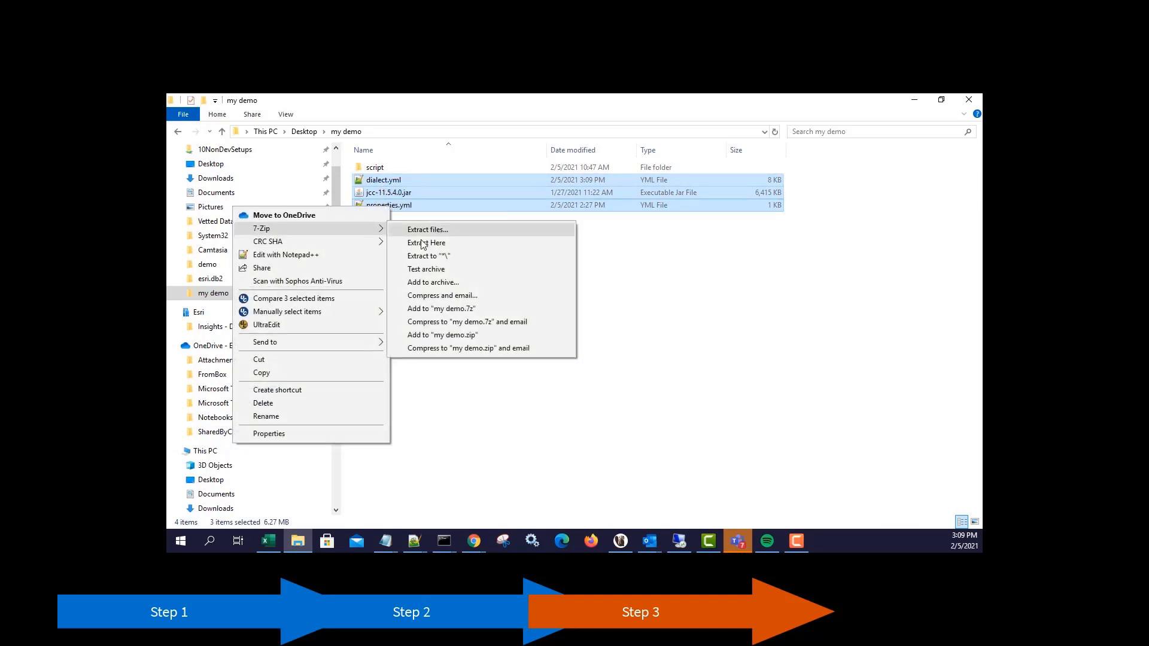
click(443, 336)
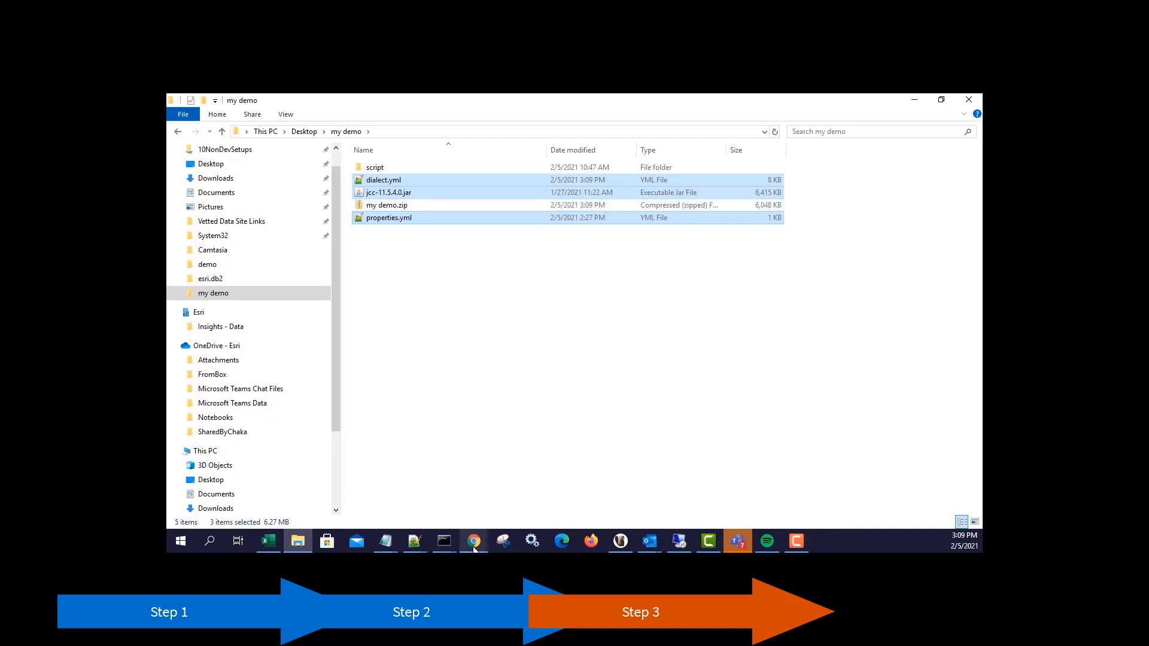
Switch to ArcGIS Insights in Chrome and start adding a new connector type in the connector types settings
mouse_move(473, 548)
click(458, 521)
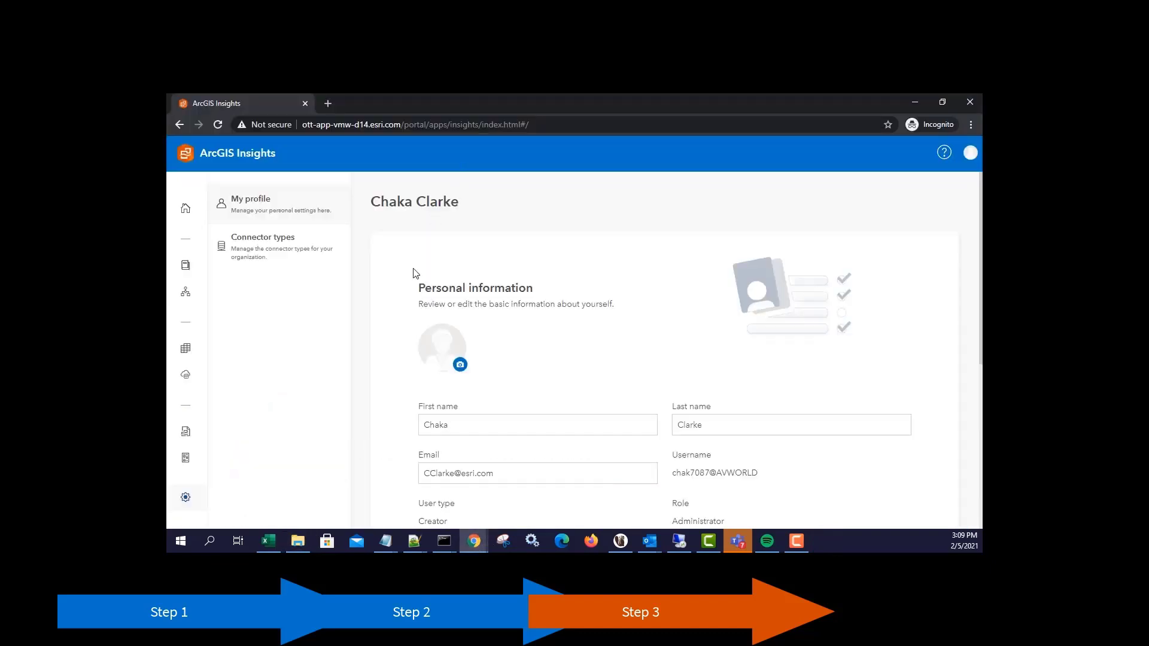
click(277, 242)
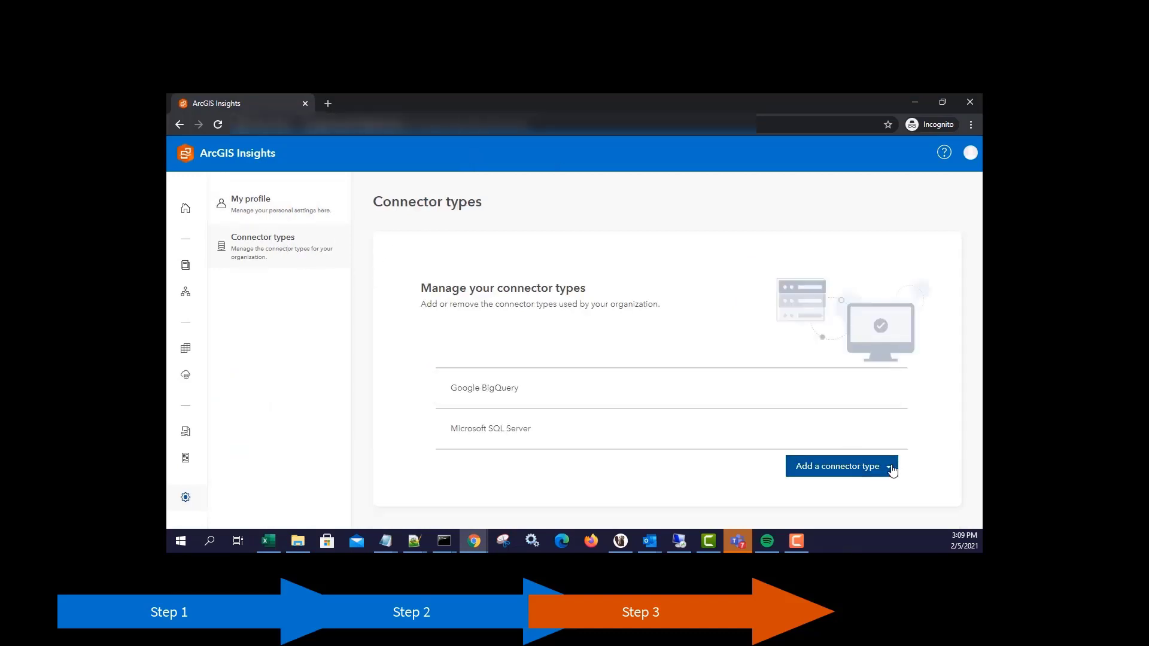
click(889, 468)
click(869, 453)
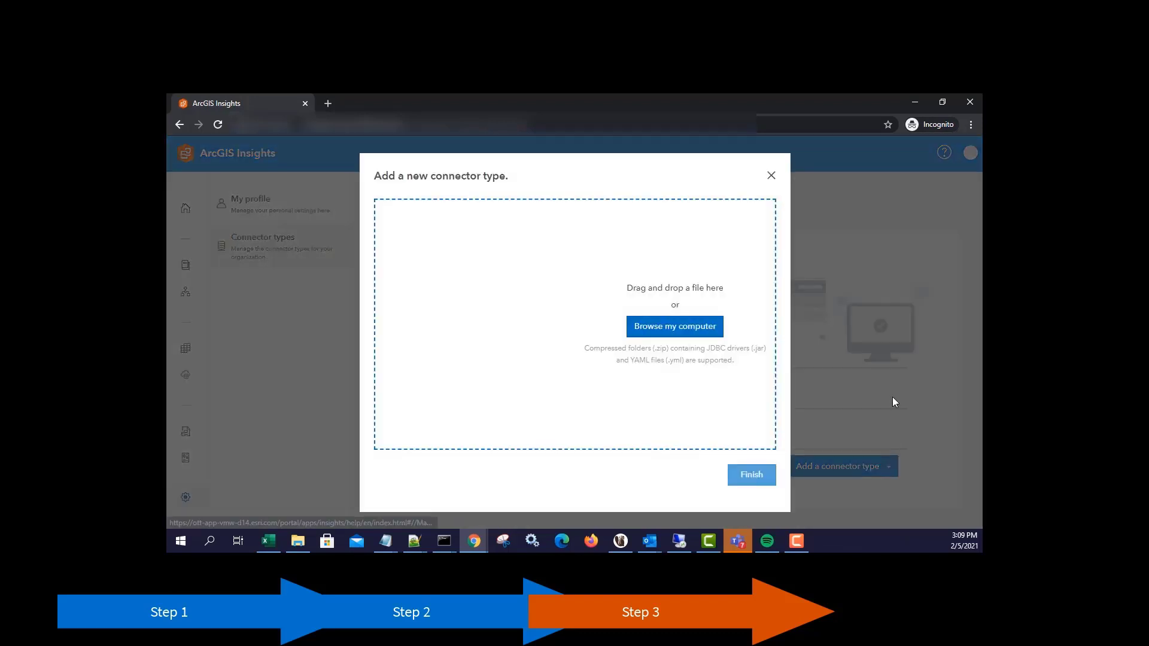
Upload my demo.zip from the my demo folder as the new connector type and finish adding it
click(295, 541)
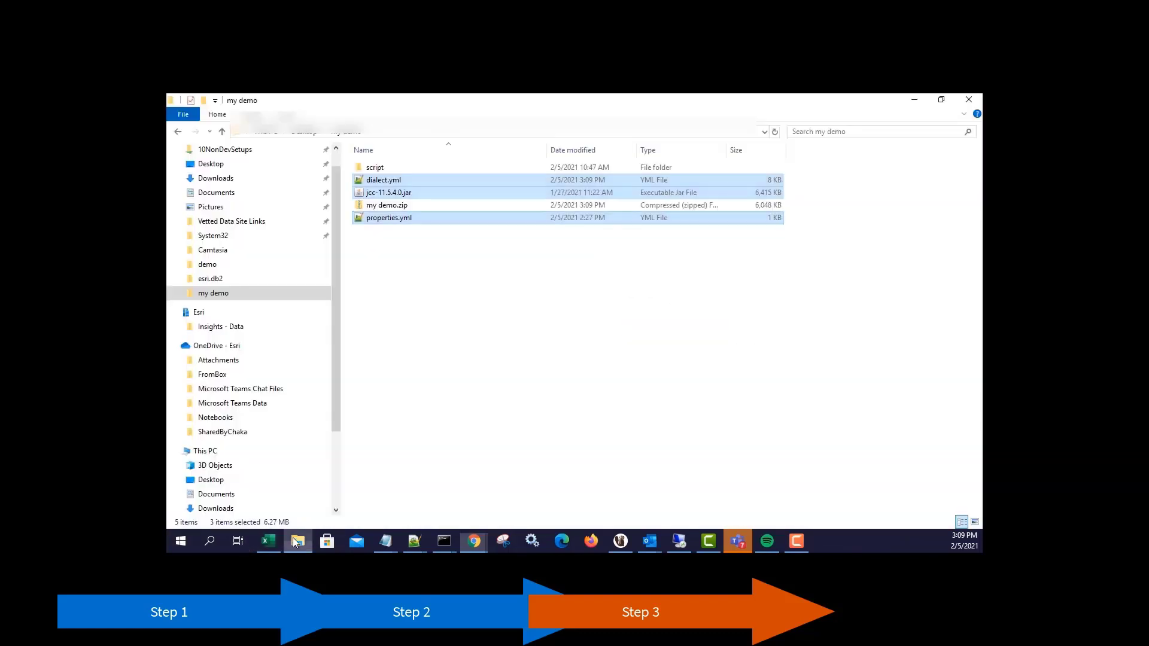
drag(591, 102, 701, 318)
click(544, 482)
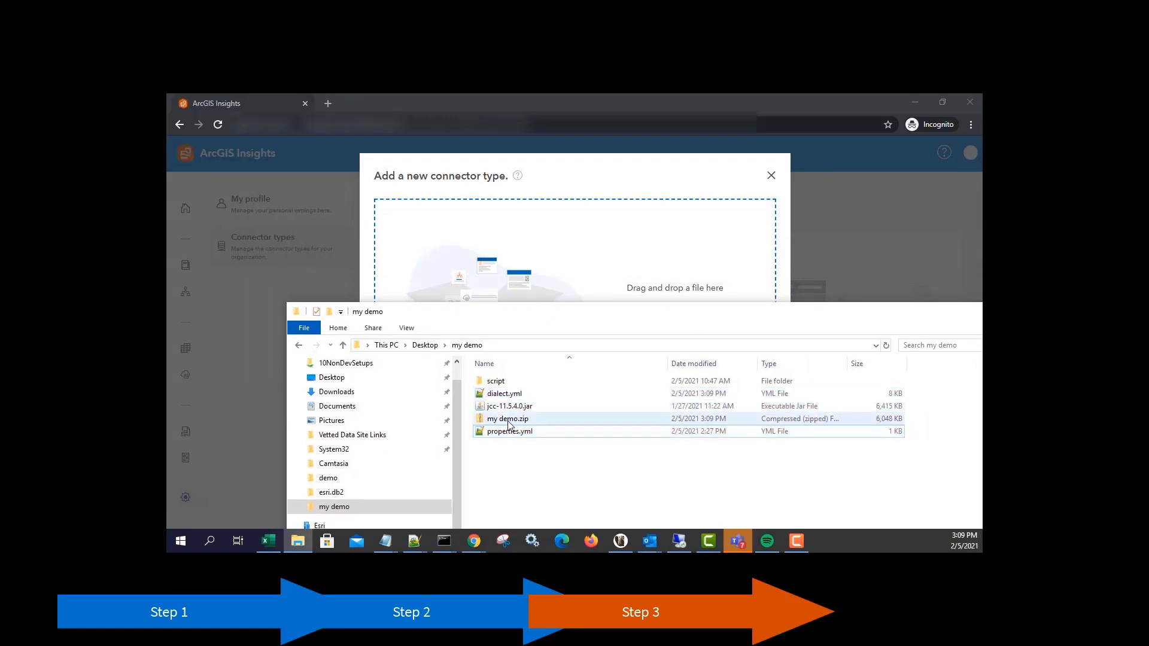
drag(509, 425, 635, 264)
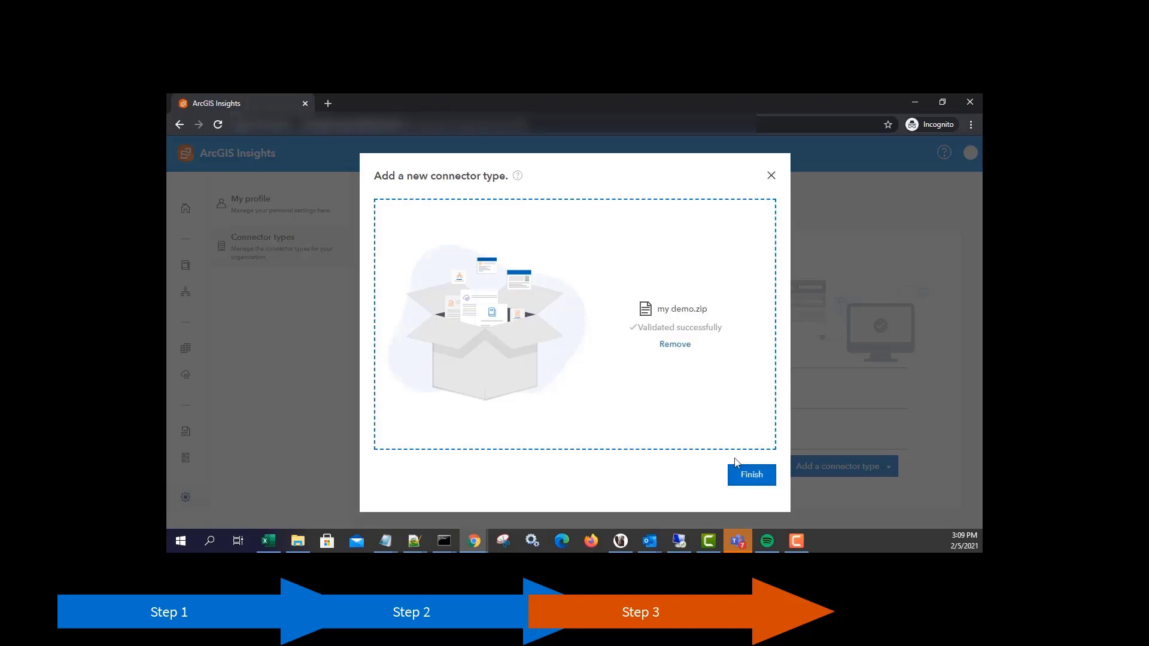
click(754, 476)
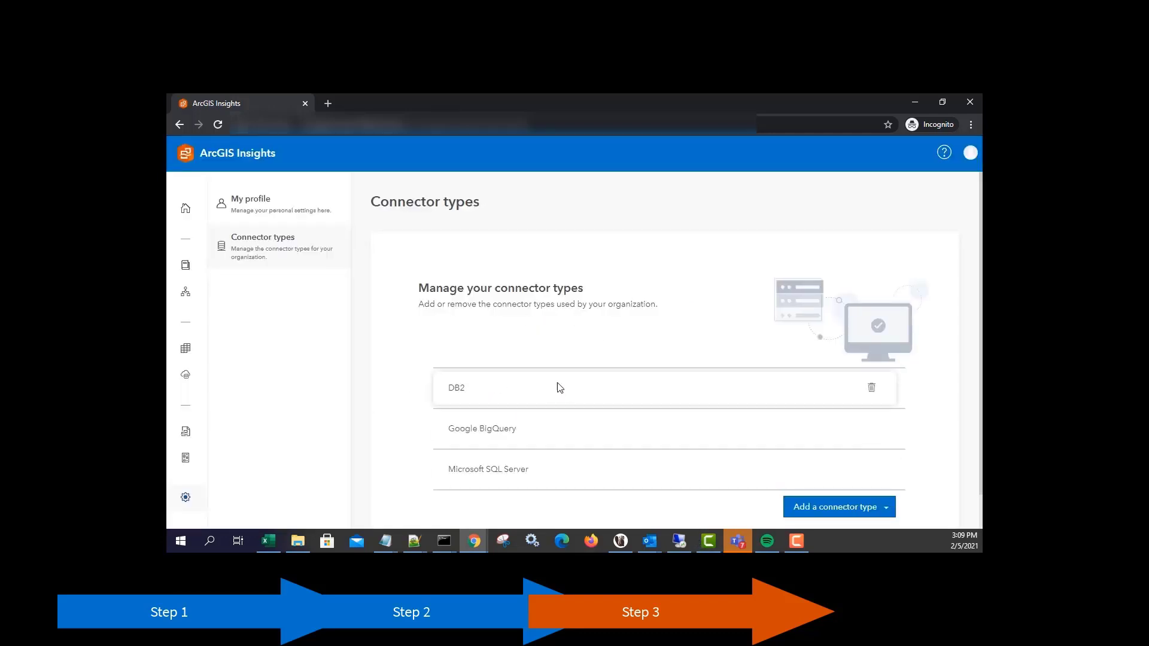
Examine the form for a new DB2 database connection and close it without creating a connection
click(185, 375)
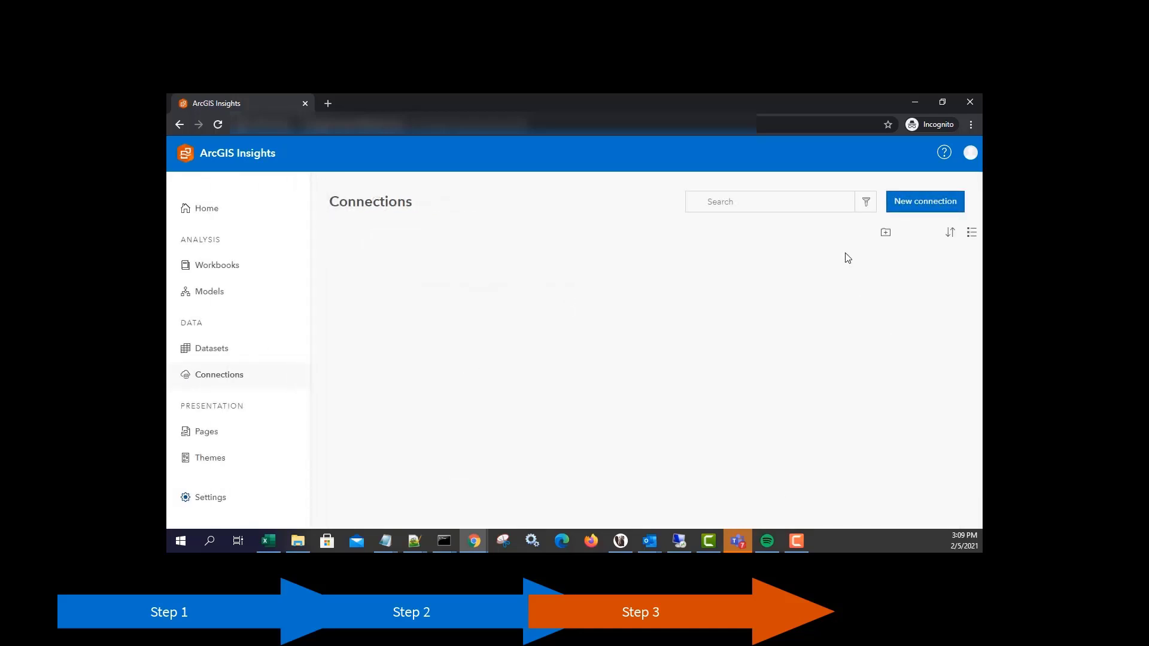
click(918, 204)
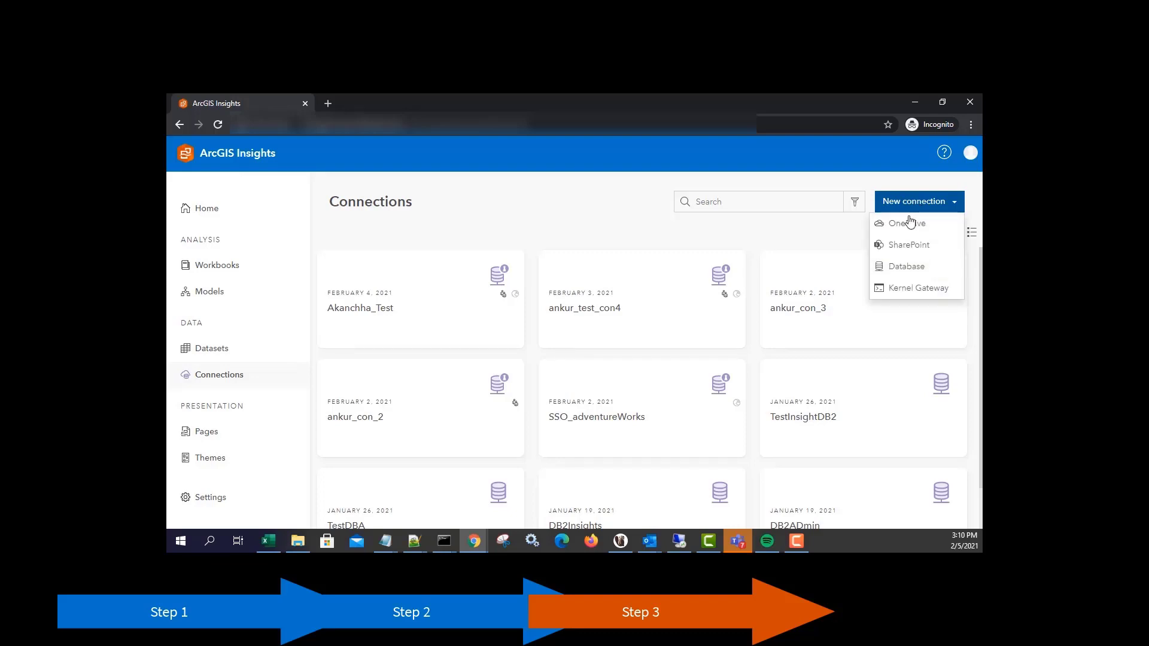
click(919, 269)
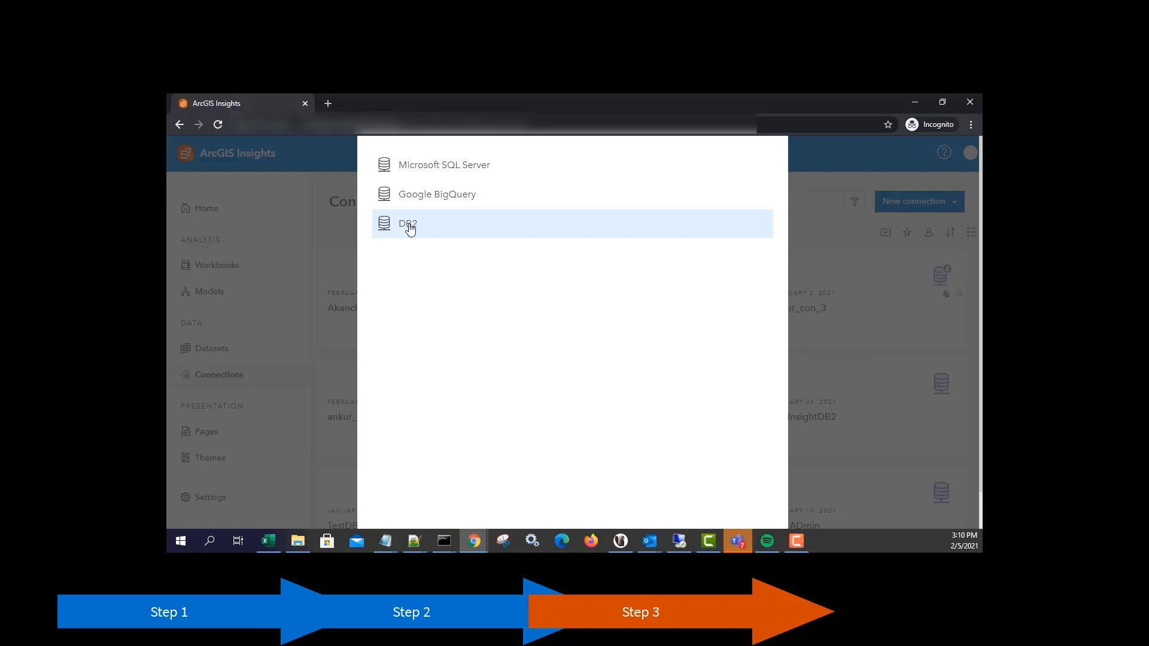
click(410, 230)
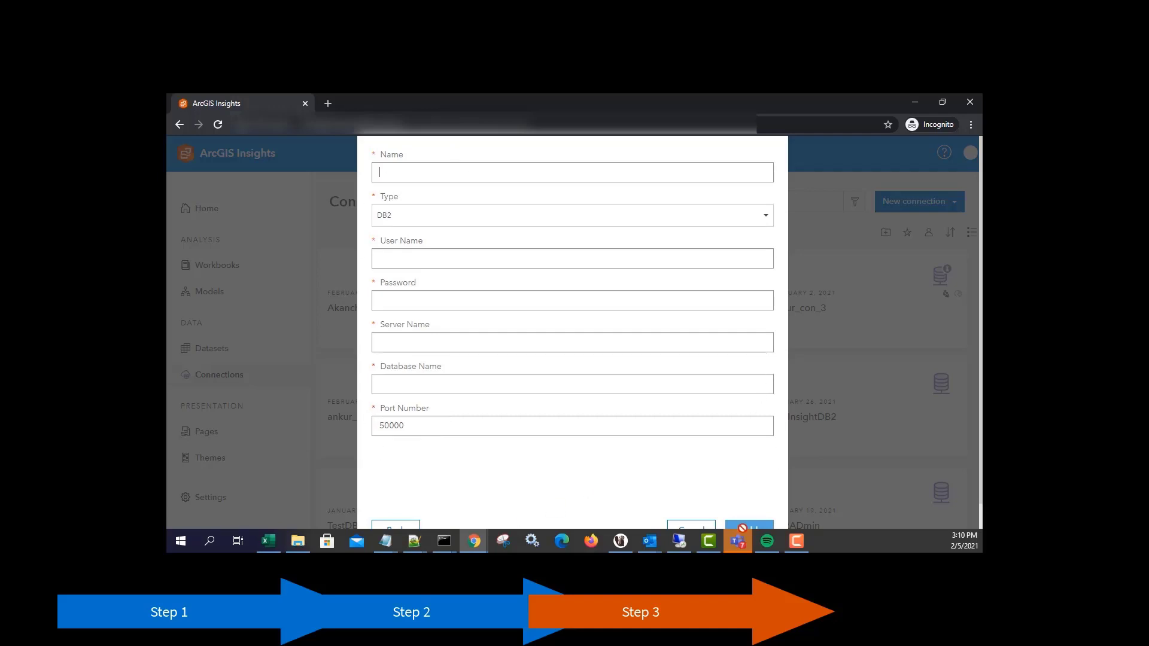
click(692, 529)
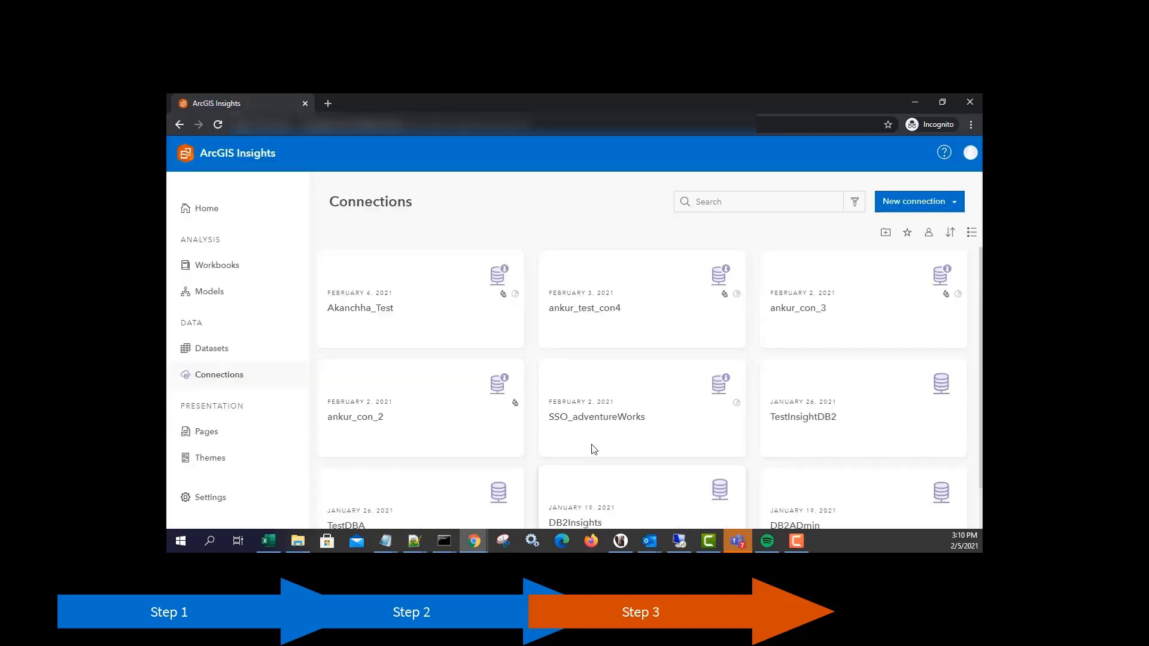
Open the most recent Untitled Workbook from Home and add the DB2INST1.EMPLOYEE table from the DB2Insights connection to its page
click(205, 214)
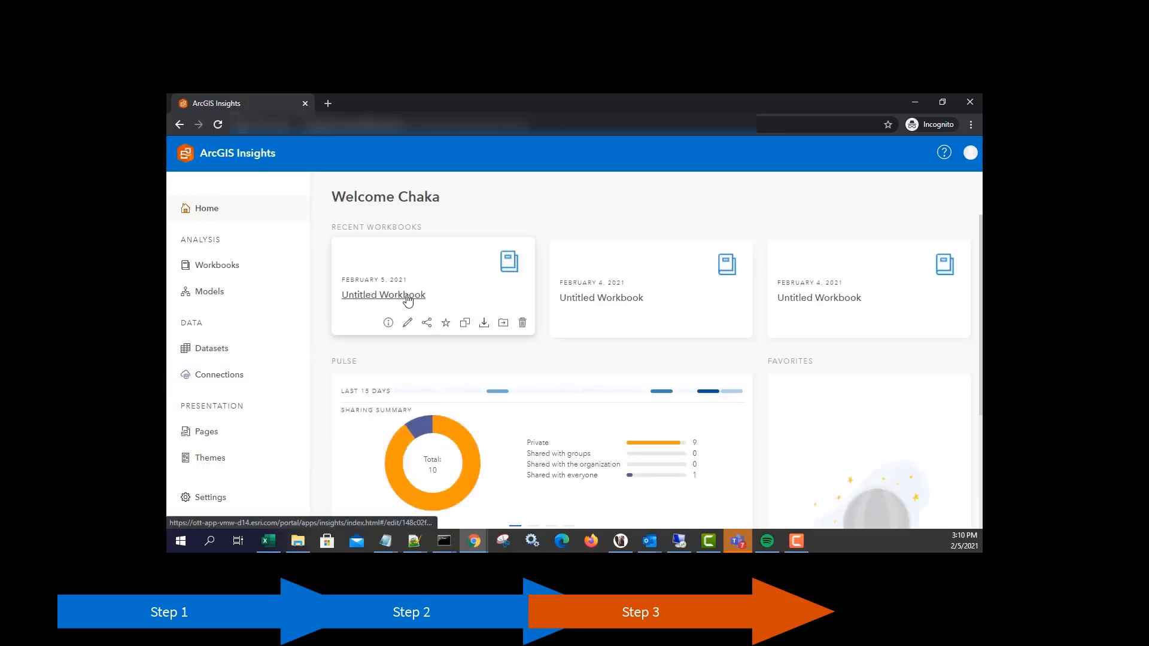
click(386, 299)
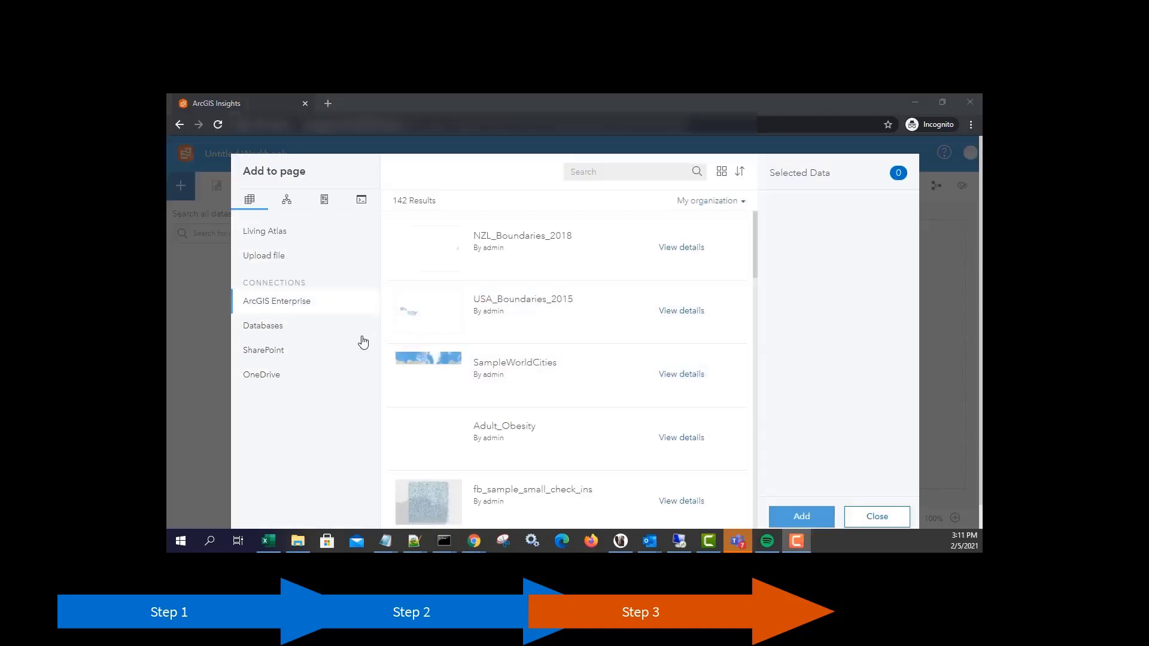
click(300, 328)
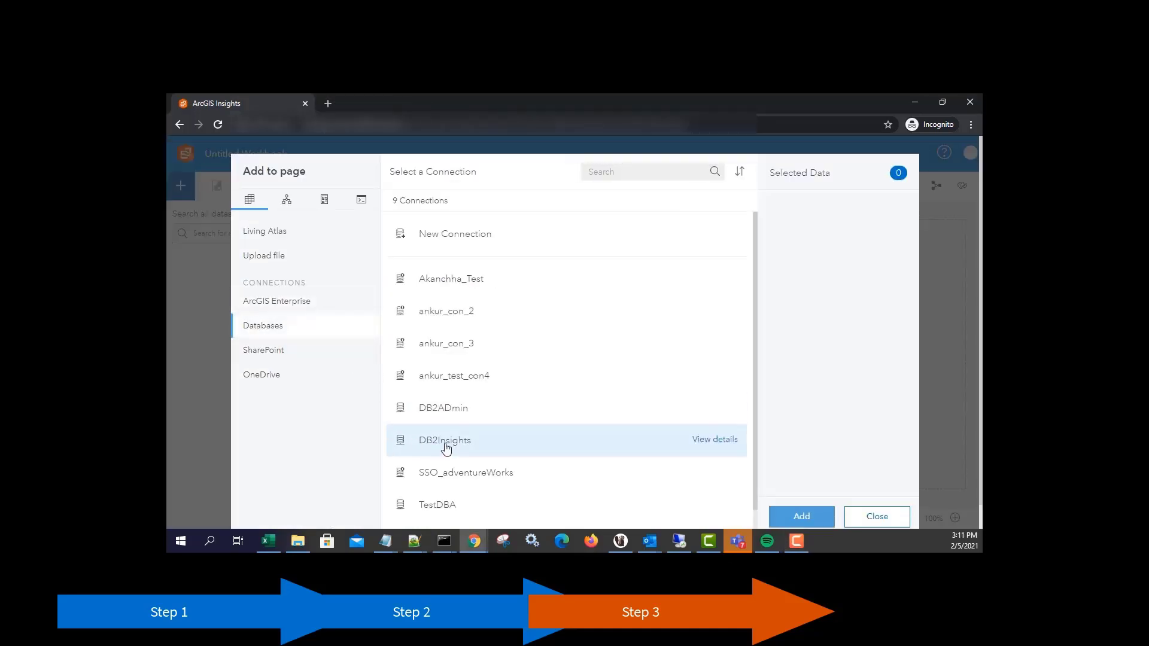
click(445, 446)
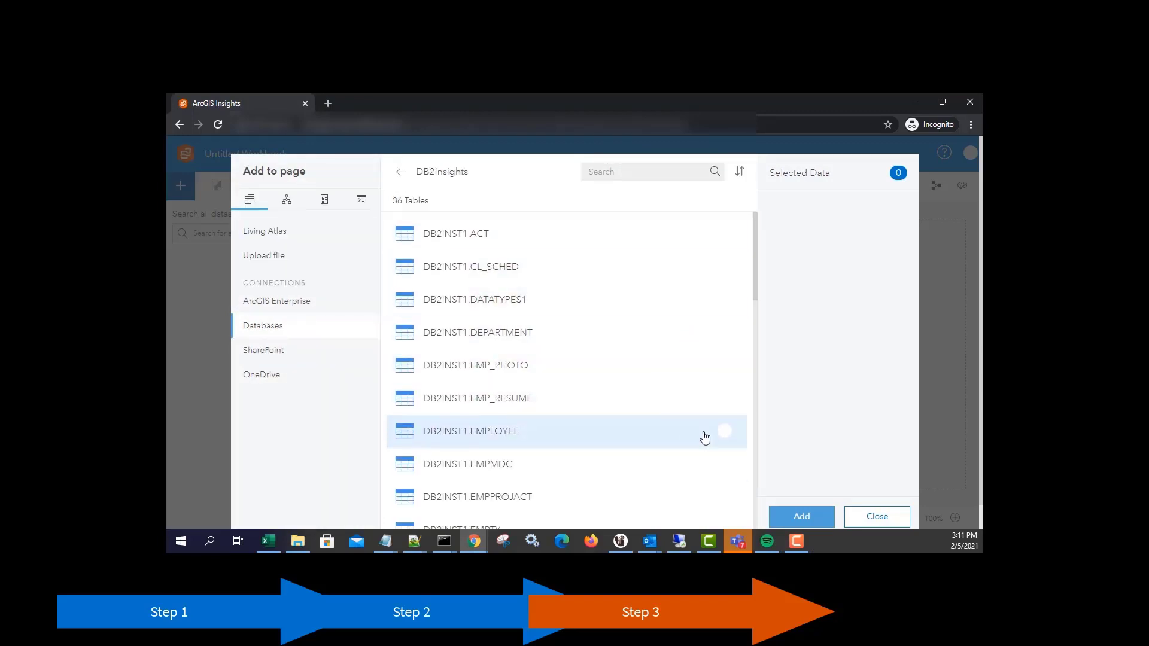
click(726, 433)
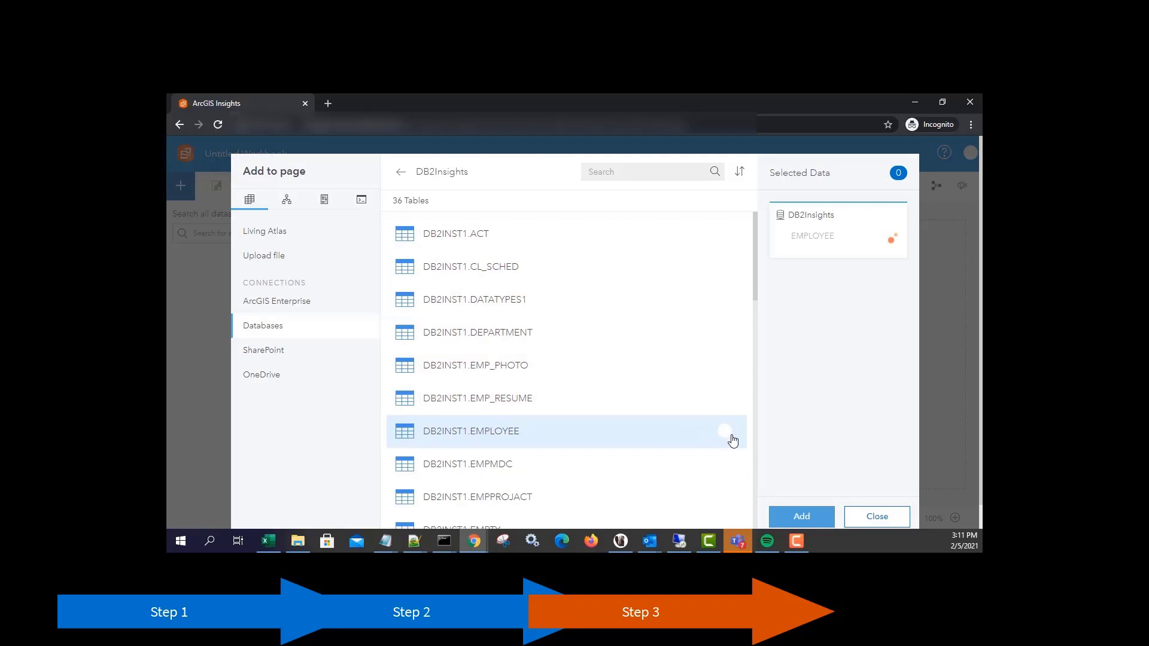
click(802, 516)
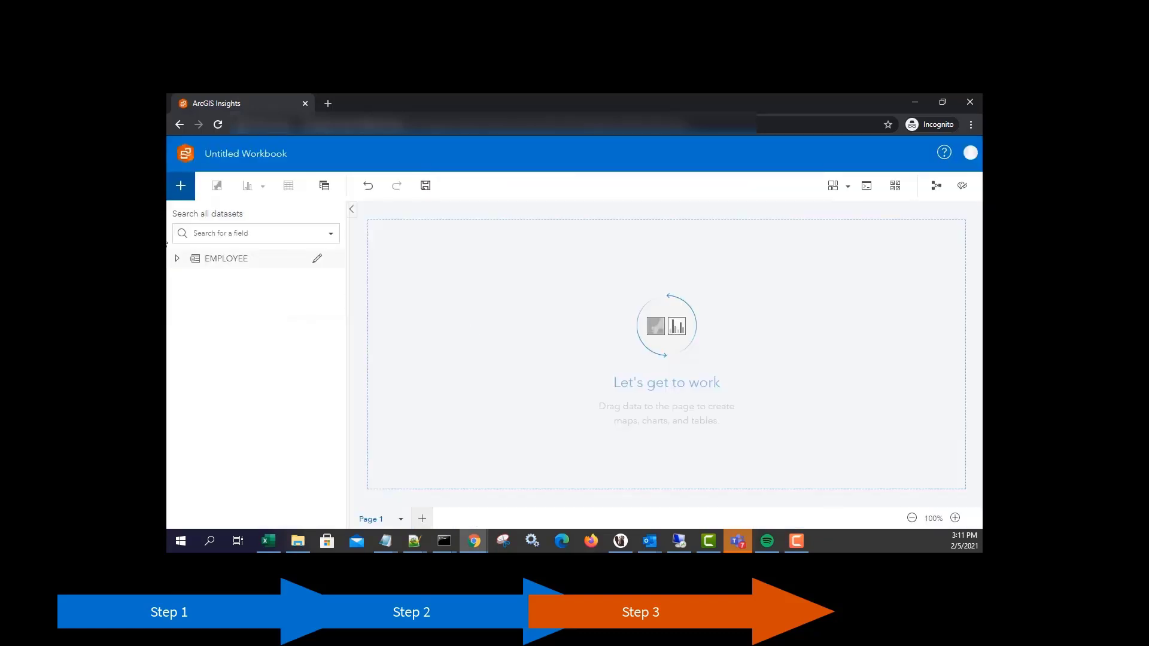
Expand the EMPLOYEE dataset, examine its data table across to the hire date and job columns, and close the table
click(177, 259)
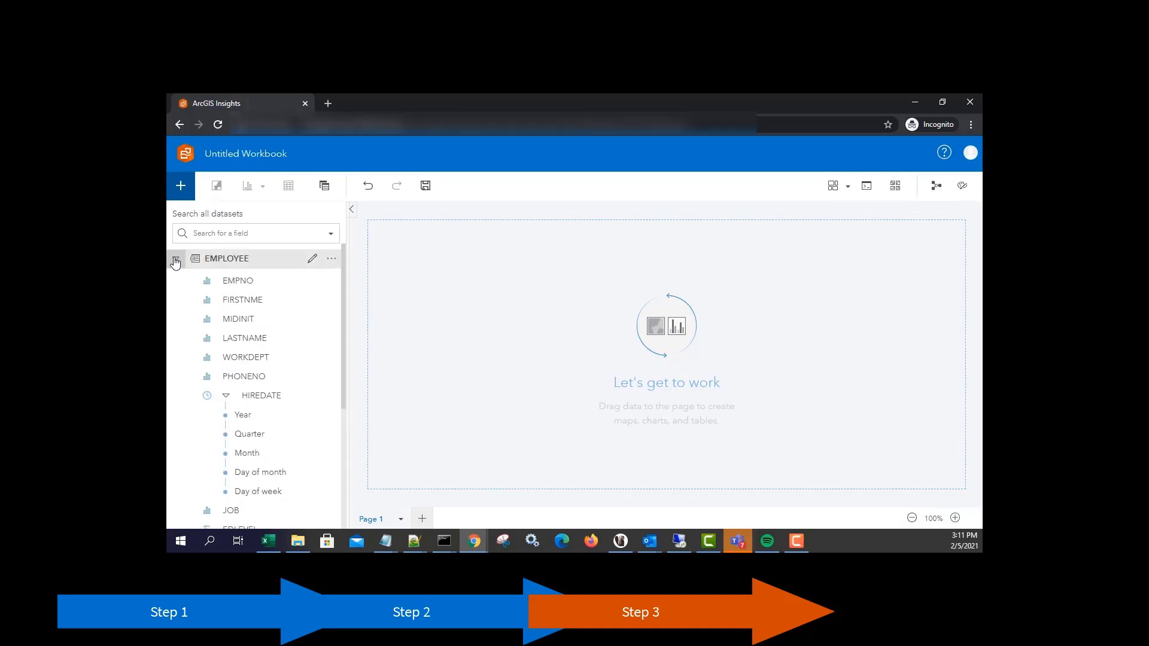
click(331, 259)
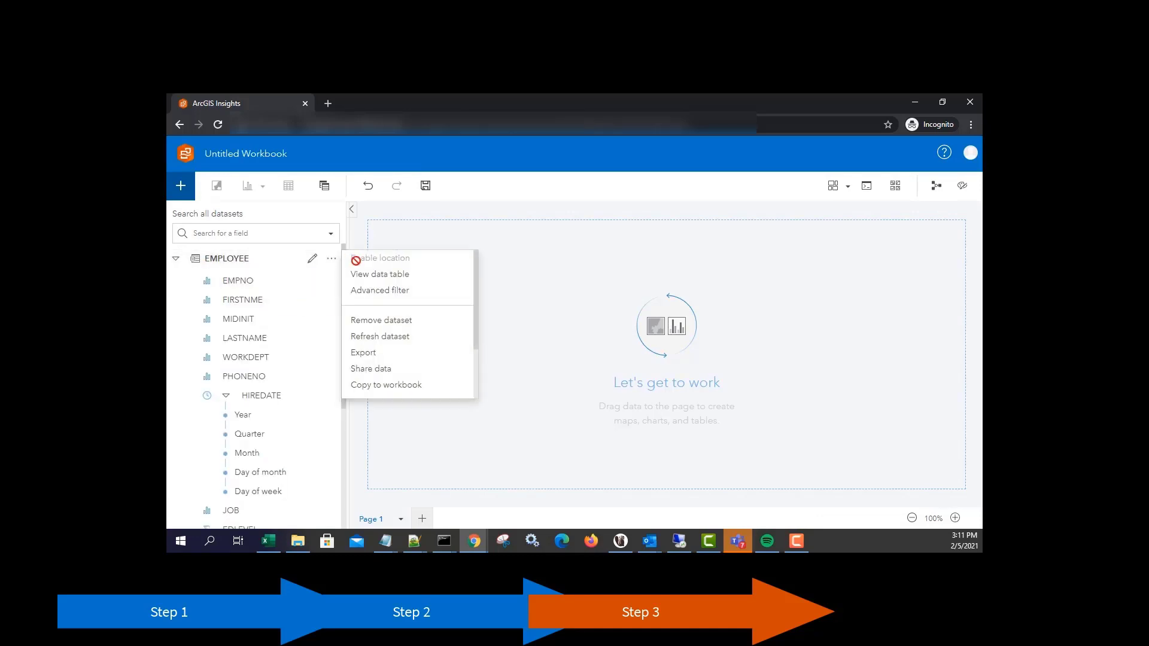
click(381, 274)
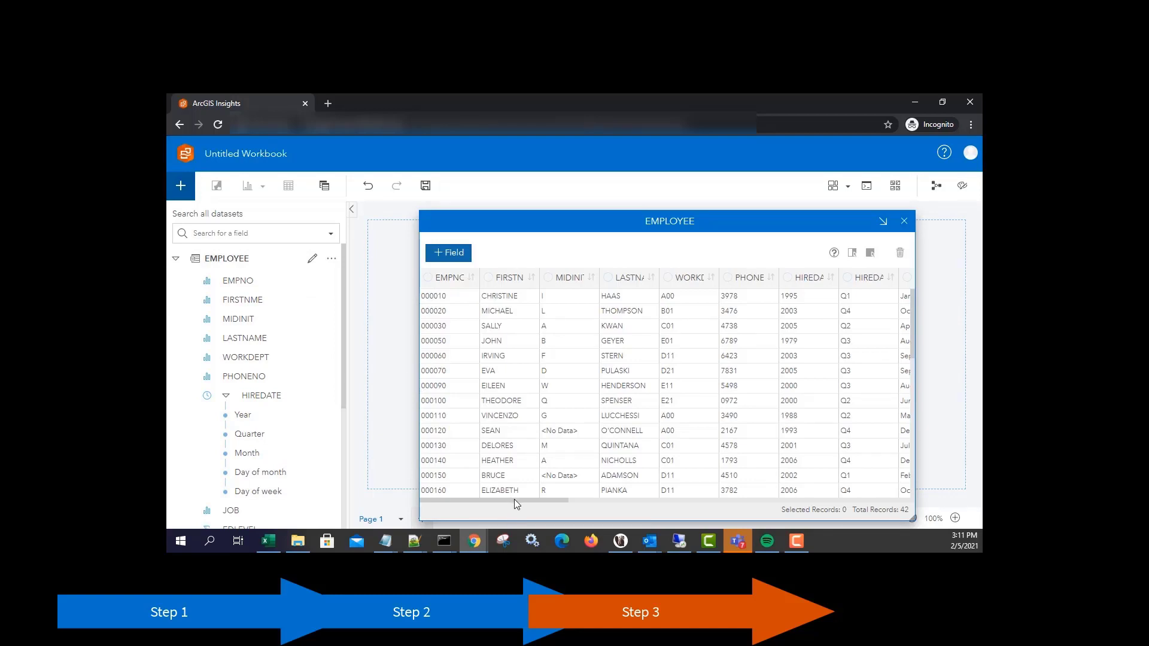
drag(514, 499, 625, 505)
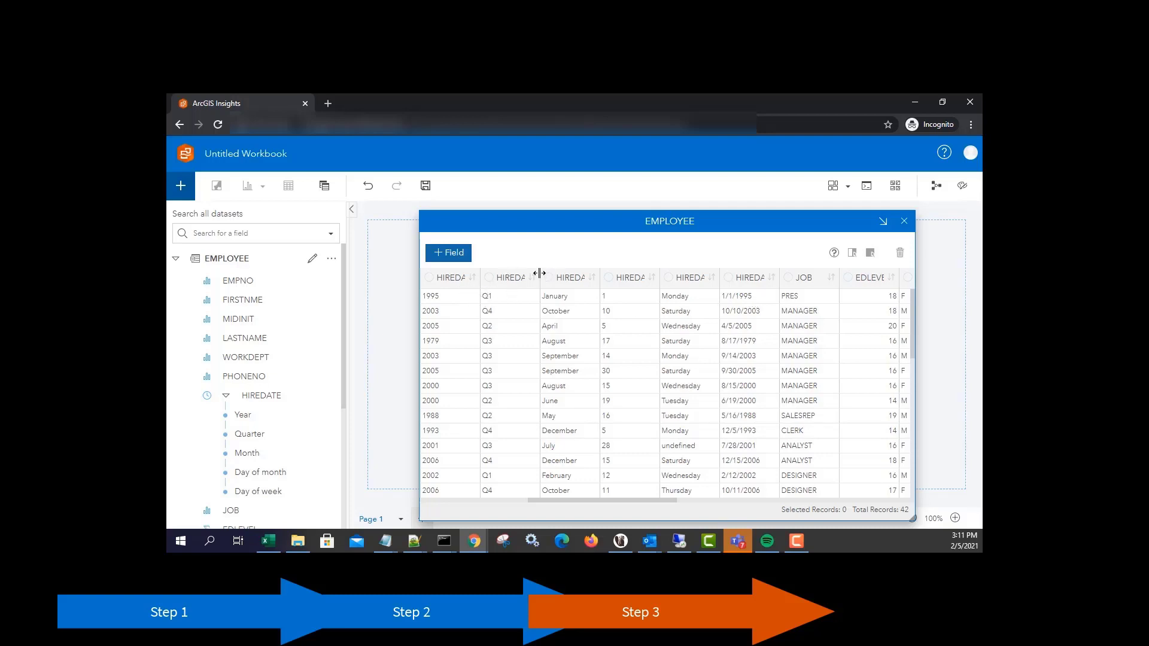
mouse_move(539, 272)
mouse_down()
mouse_move(605, 271)
mouse_move(541, 269)
mouse_up()
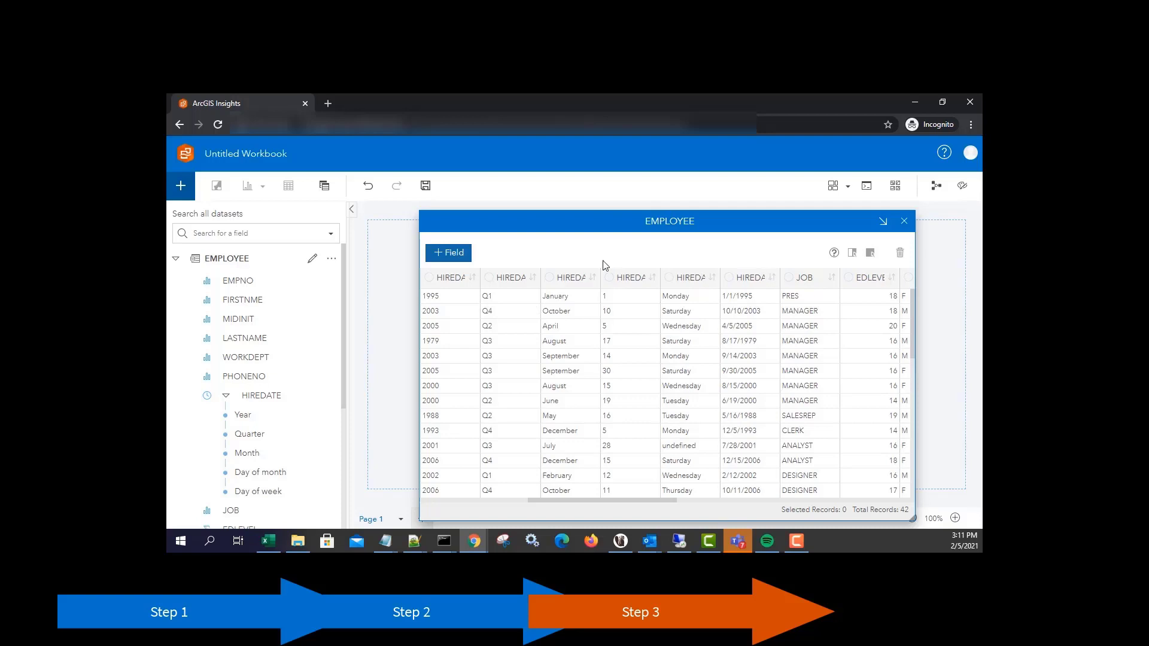
click(904, 221)
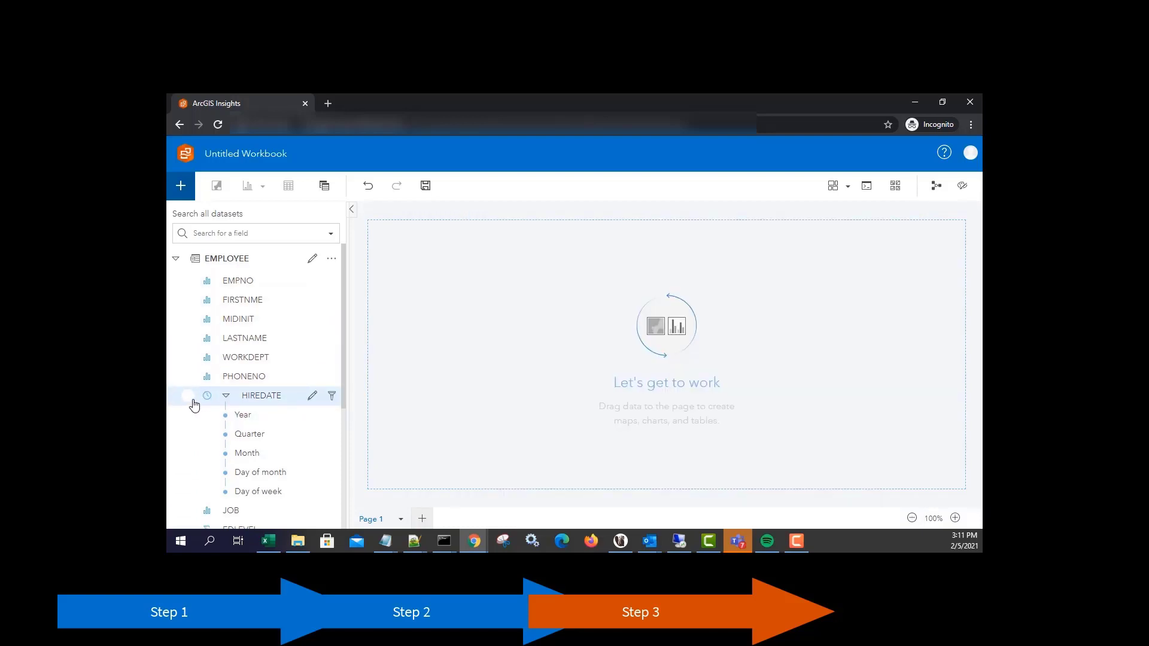
Create a bar chart on Page 1 from the JOB and SALARY fields of the EMPLOYEE dataset
scroll(187, 401, down, 1)
scroll(200, 418, down, 5)
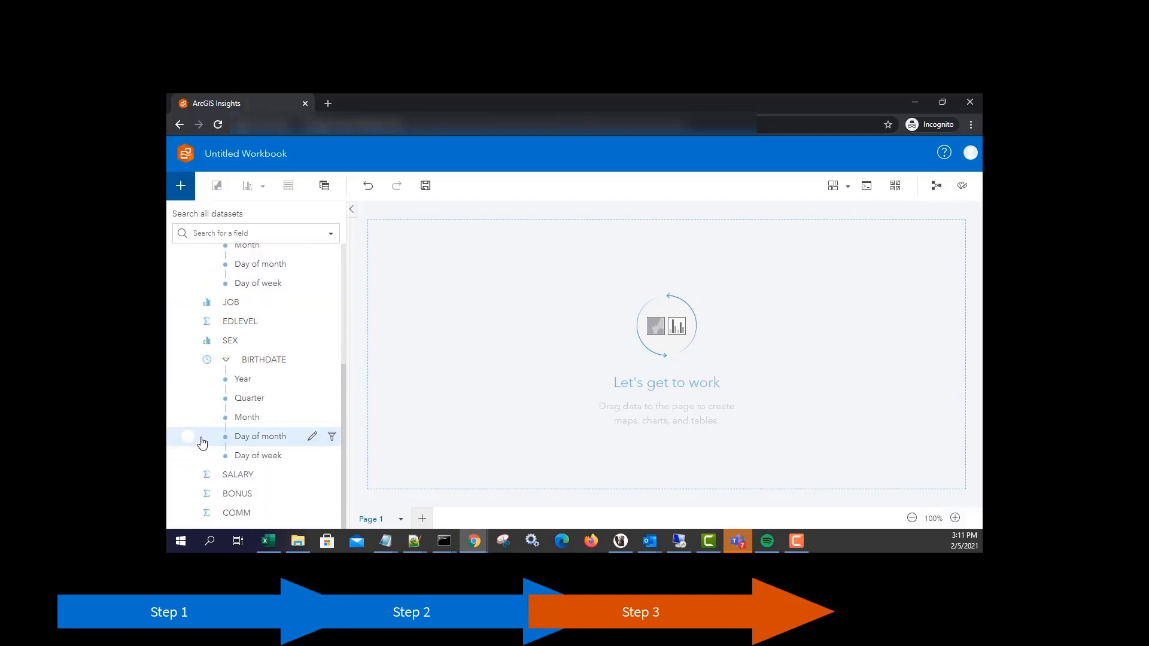
click(188, 306)
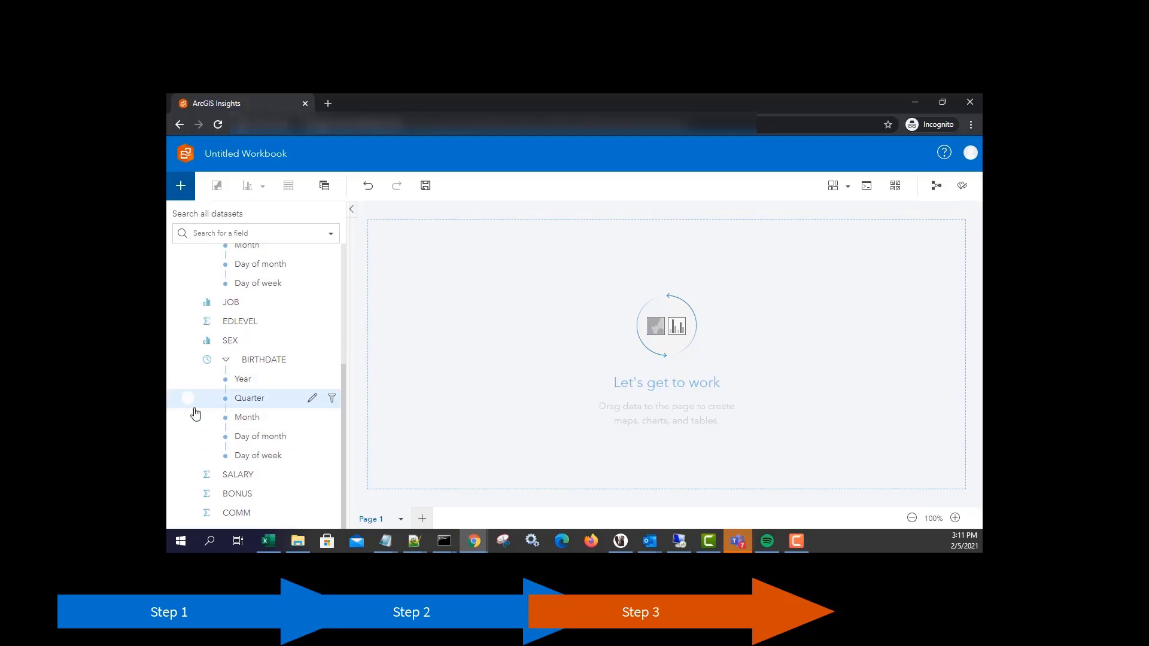
click(186, 476)
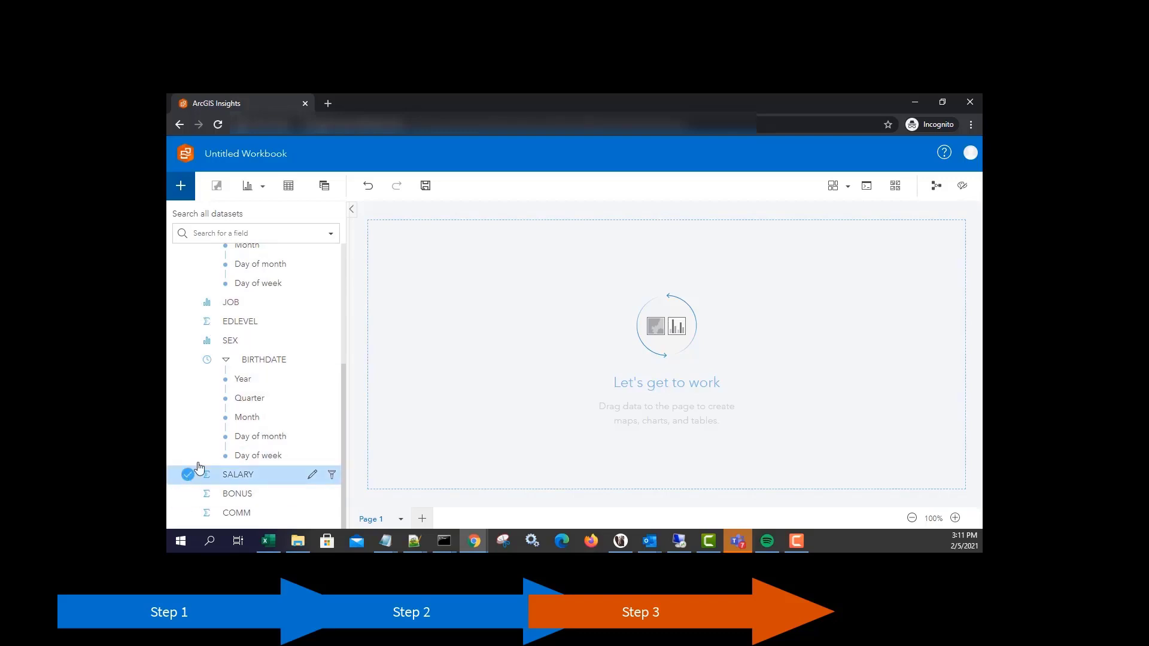
click(188, 304)
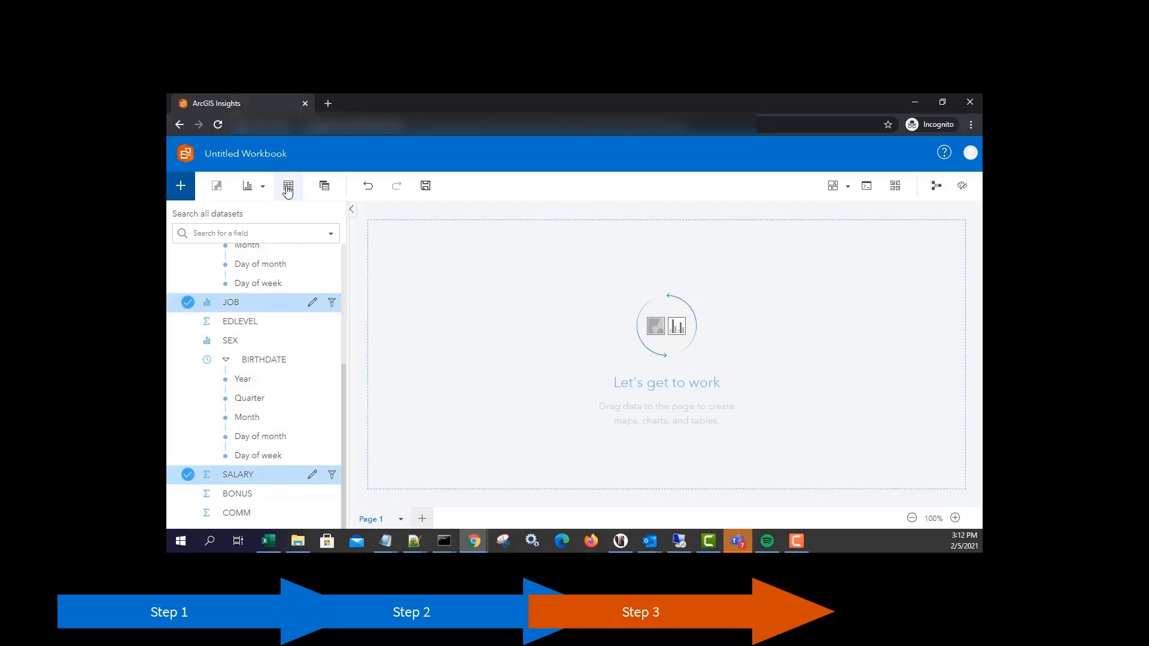
click(247, 186)
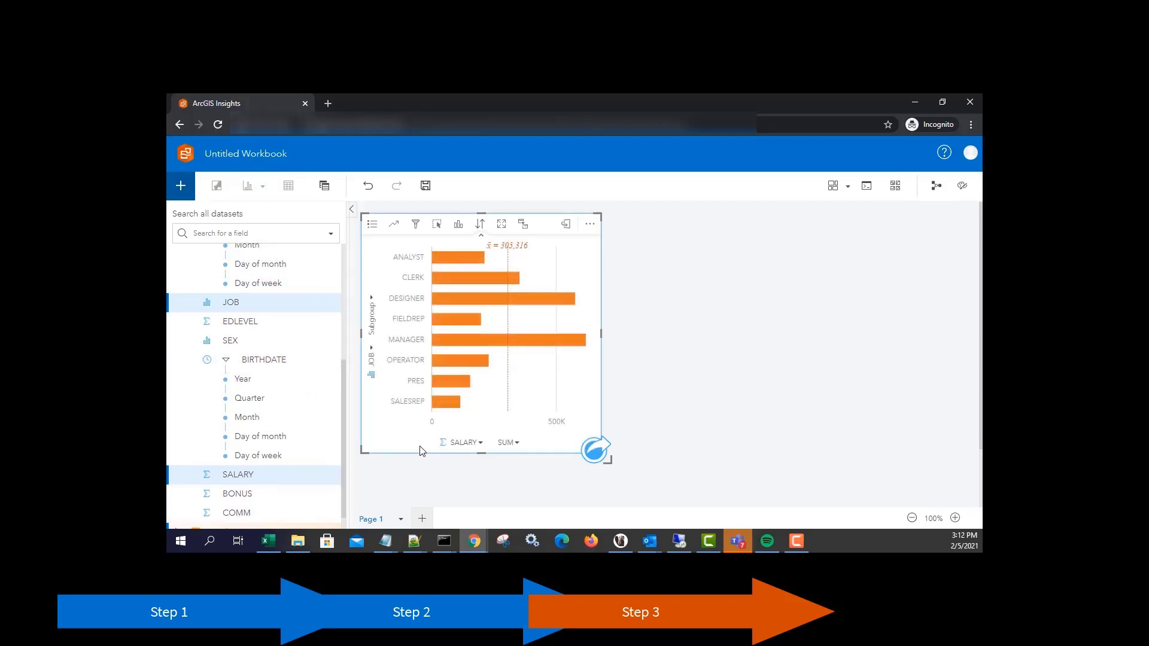
Set the SALARY statistic of the bar chart to MEDIAN
click(510, 442)
click(518, 409)
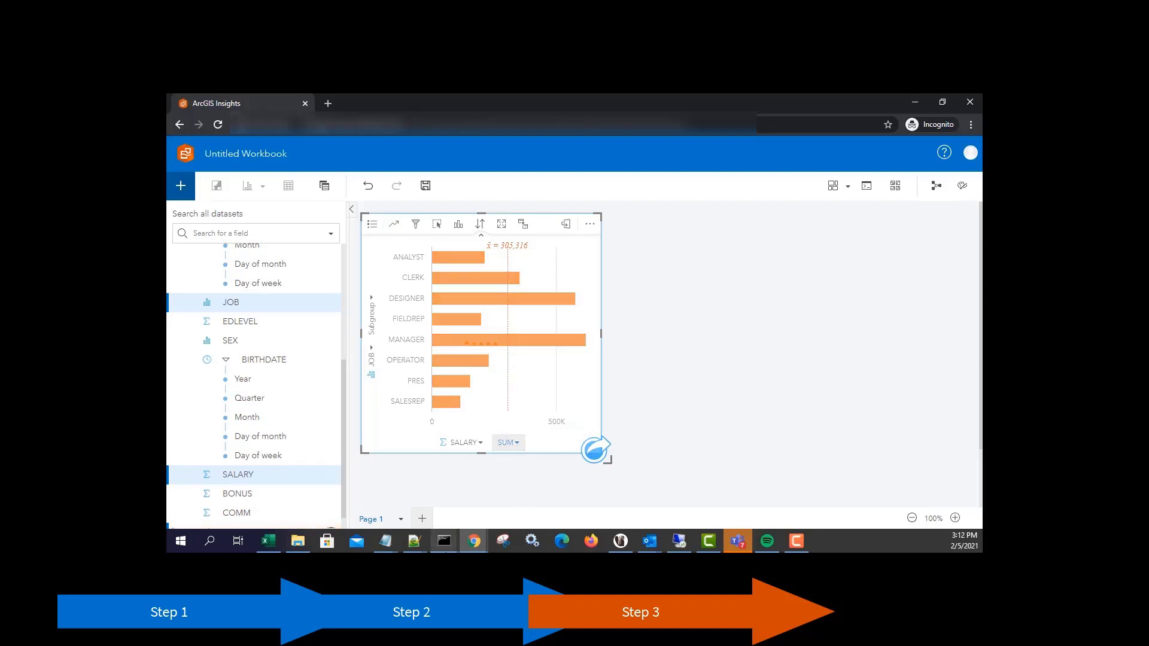
mouse_move(443, 542)
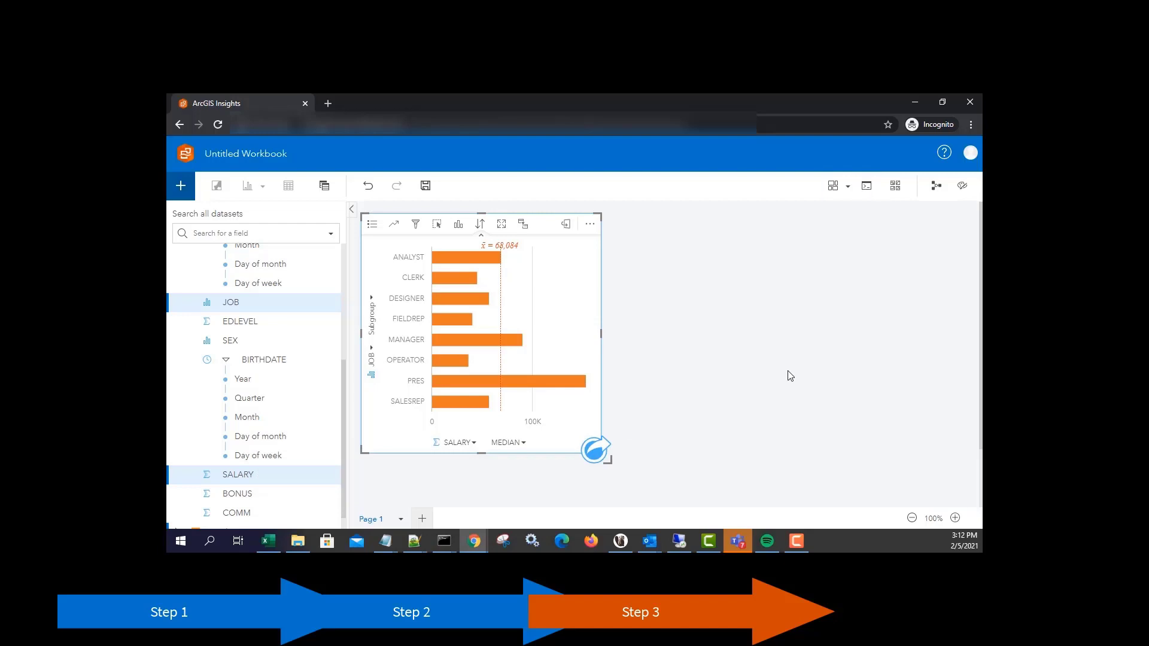
Try to set the chart's SALARY statistic to PERCENTILE with a value of 40
click(526, 447)
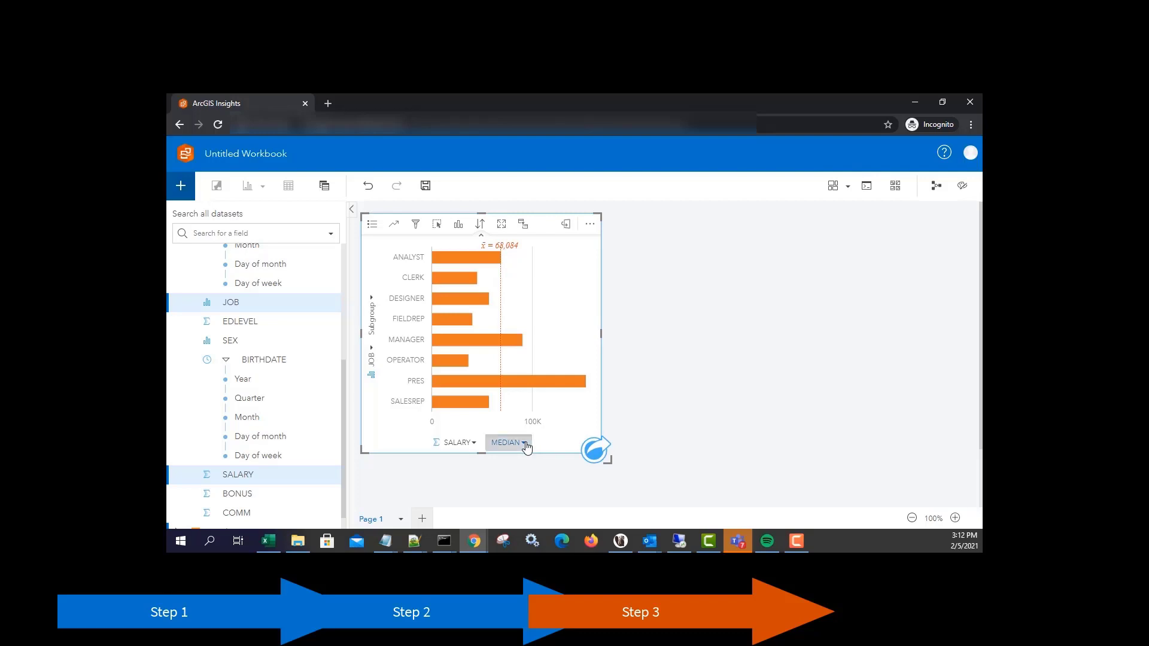
click(529, 425)
click(532, 441)
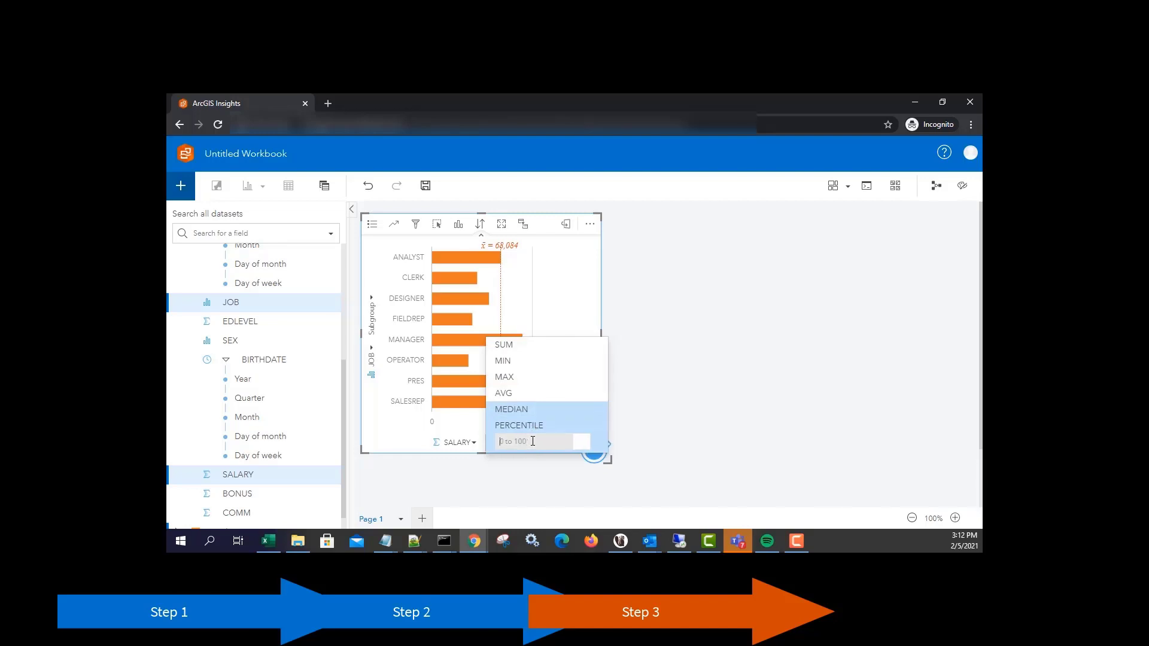
text(40)
click(581, 444)
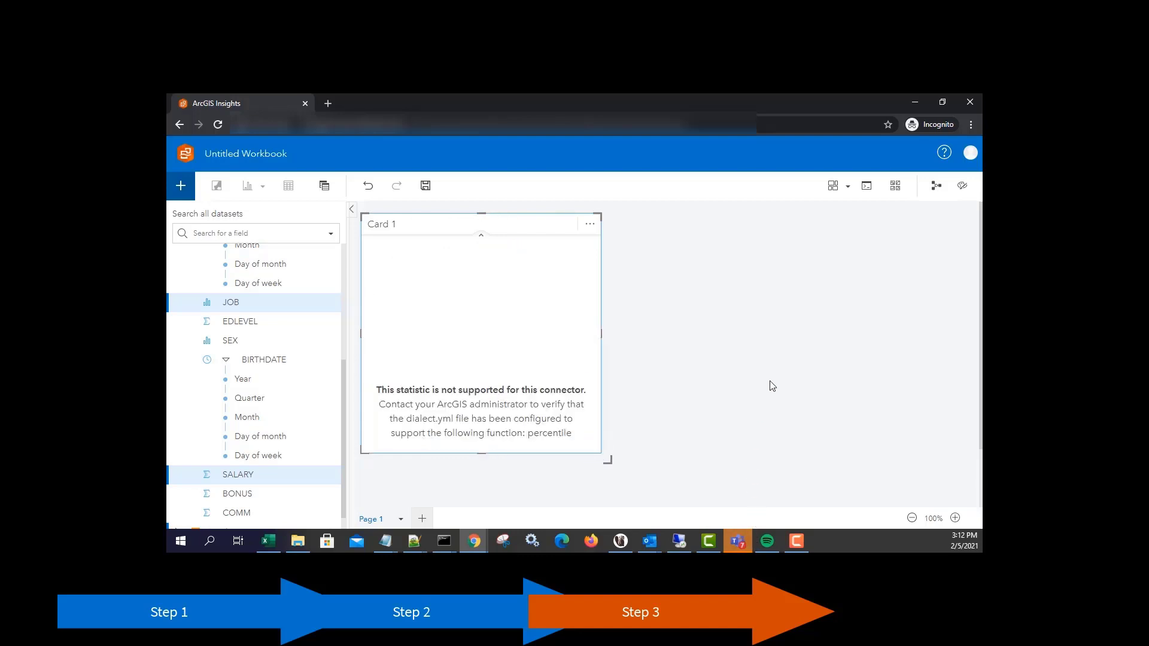